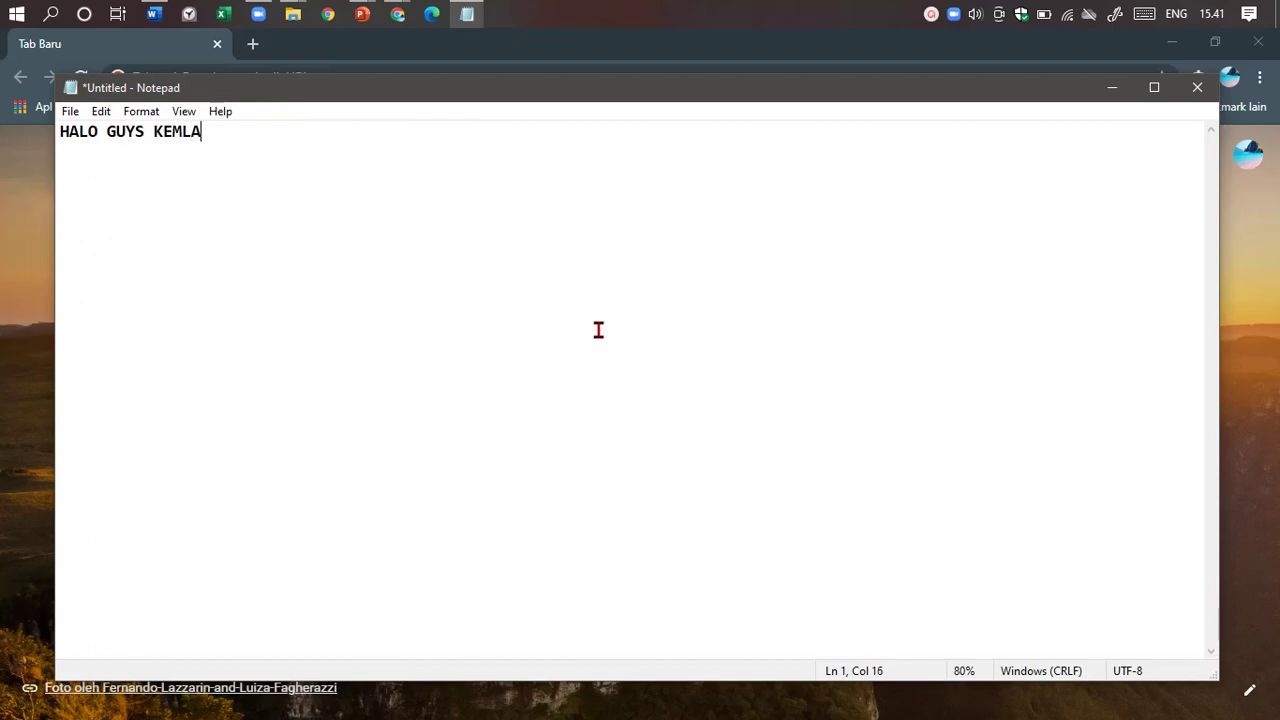
# Correct and complete the greeting line so it reads "HALO GUYS KEMBALI LAGI DENGAN SAYA DI CHANNEL YT.KUCHANNEL".
pyautogui.press('BackSpace')
pyautogui.press('BackSpace')
pyautogui.write('BALI LAGI DENGAN ')
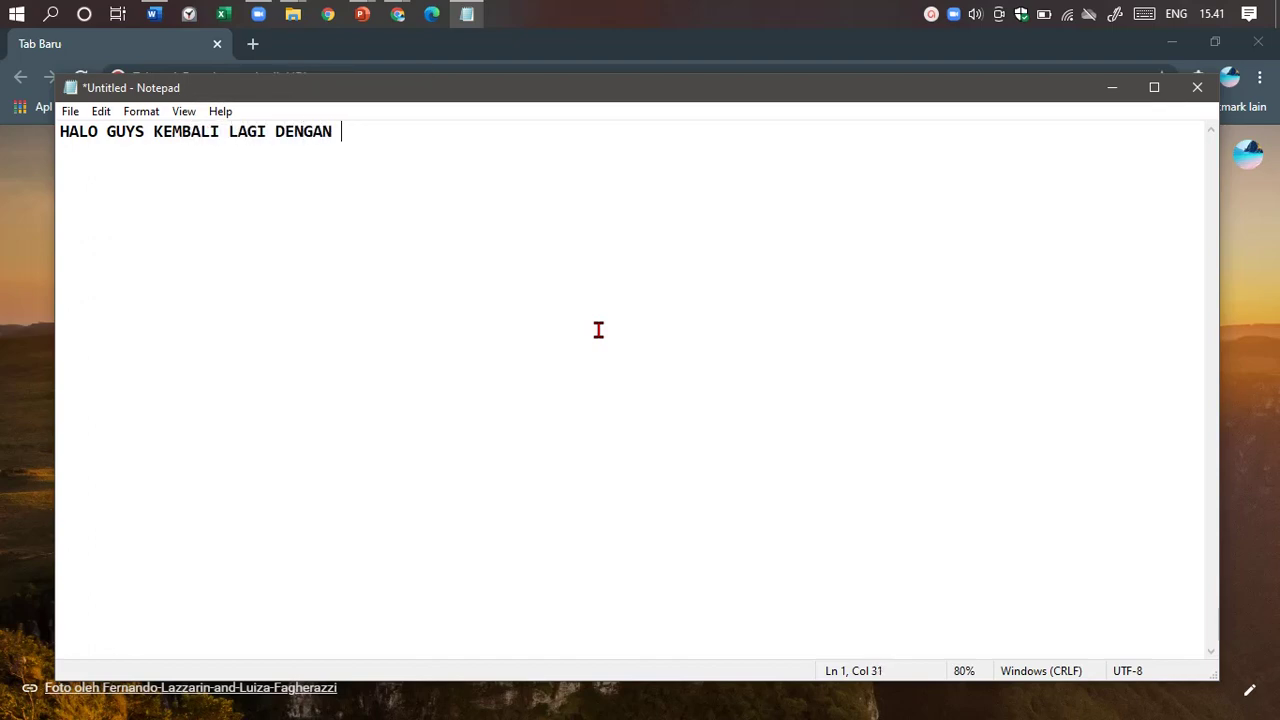
pyautogui.write('SAYA DI CHANNEL')
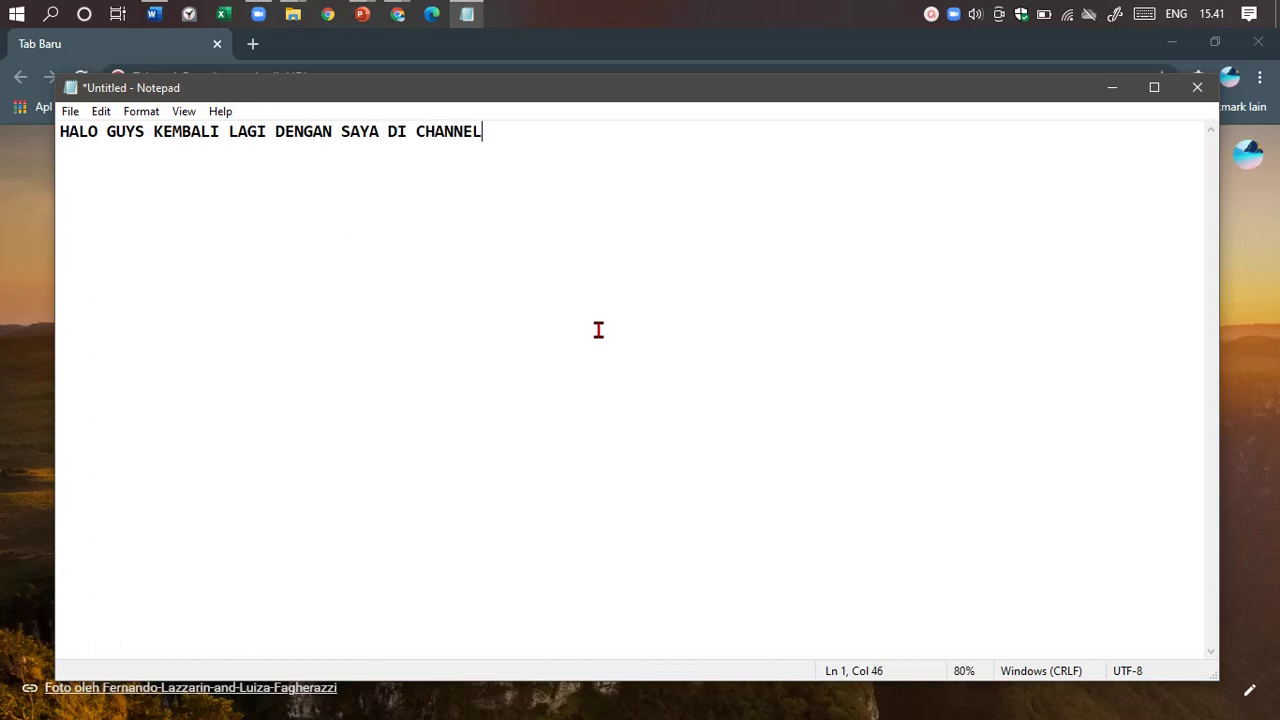
pyautogui.write(' YT')
pyautogui.press('BackSpace')
pyautogui.write('YT.KUC')
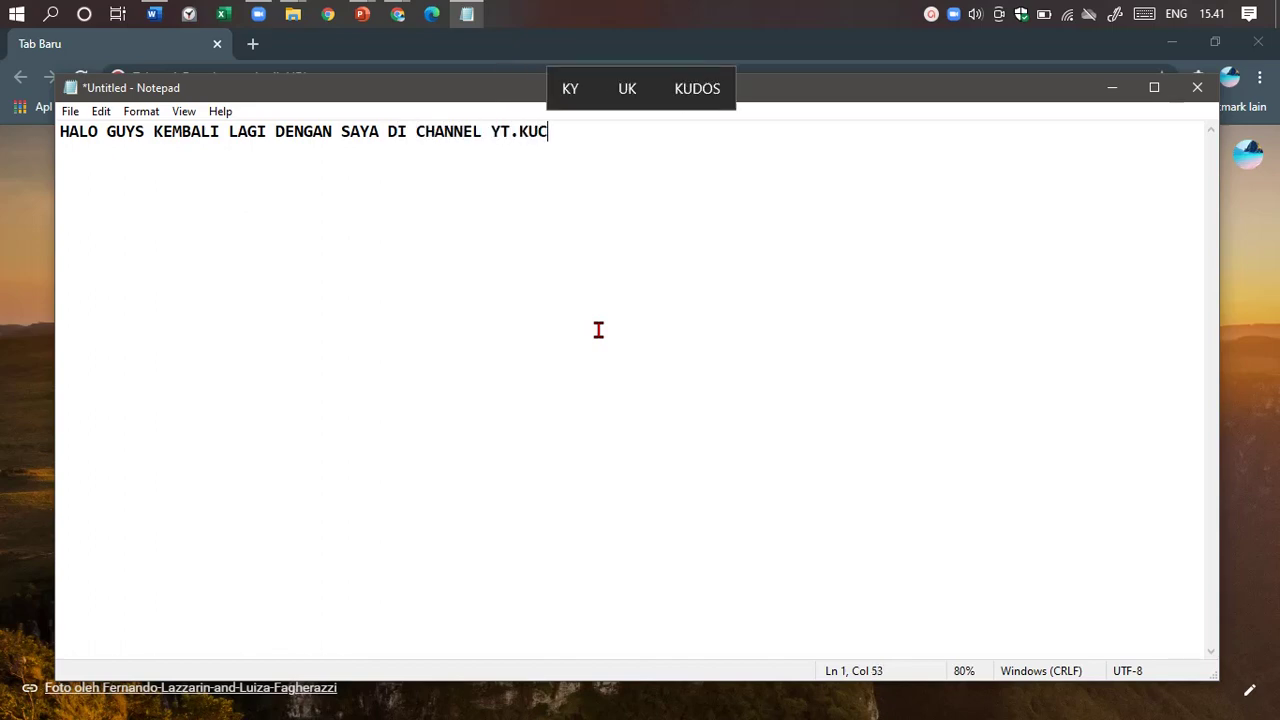
pyautogui.write('HANNEL ')
# Start a new paragraph below the greeting with "Nah hari ini saya akan memberikan sedikit tutorial cara".
pyautogui.write('Nah ')
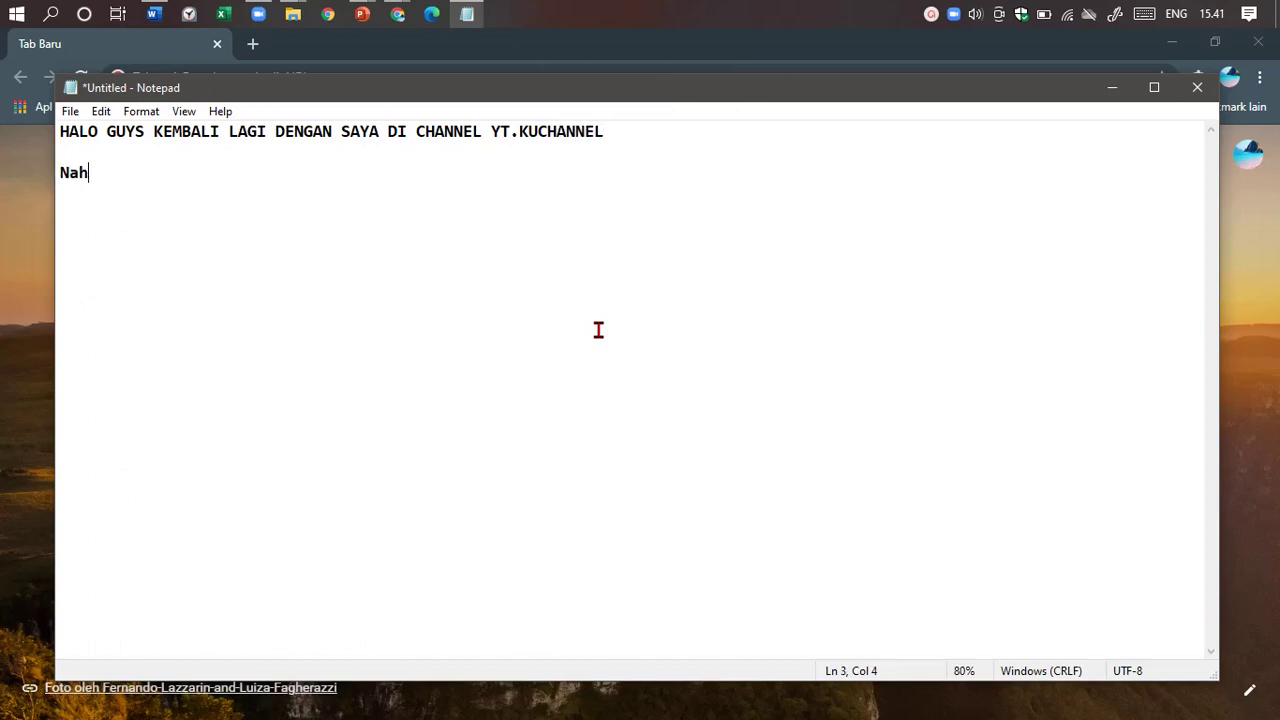
pyautogui.write('hari ini saay')
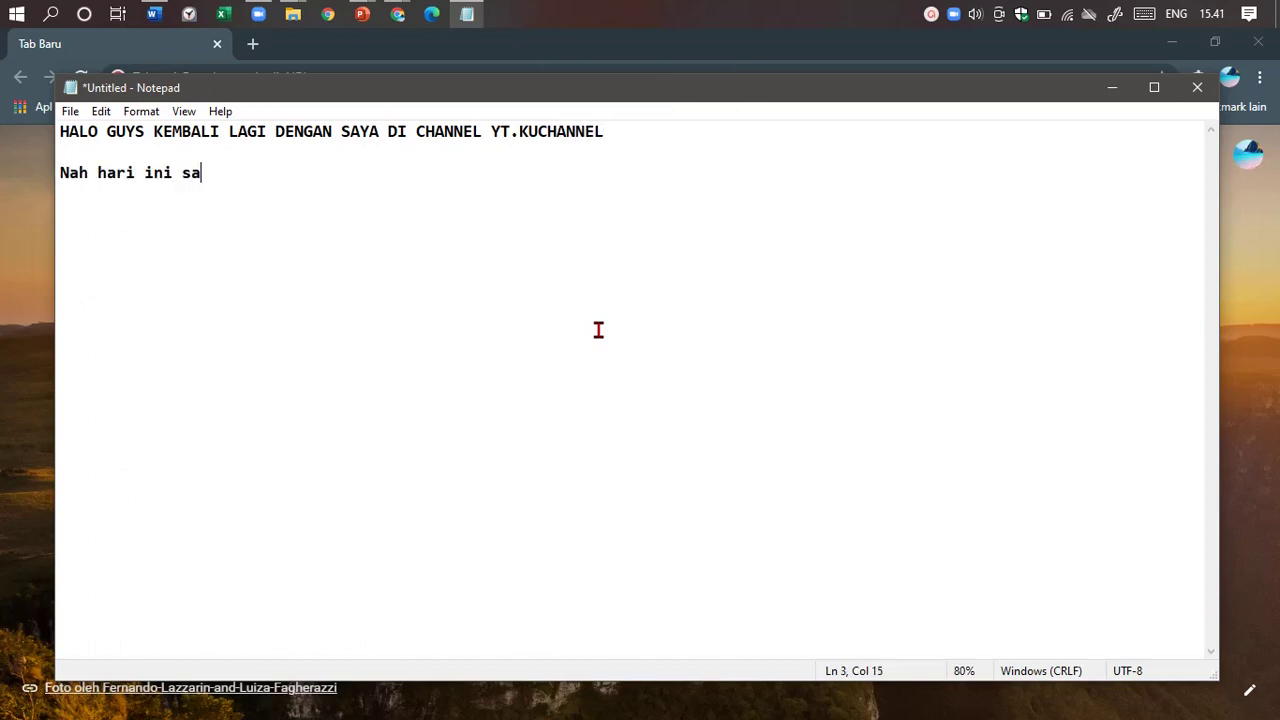
pyautogui.press('BackSpace')
pyautogui.press('BackSpace')
pyautogui.write('ya akan m')
pyautogui.write('em')
pyautogui.press('BackSpace')
pyautogui.write('m')
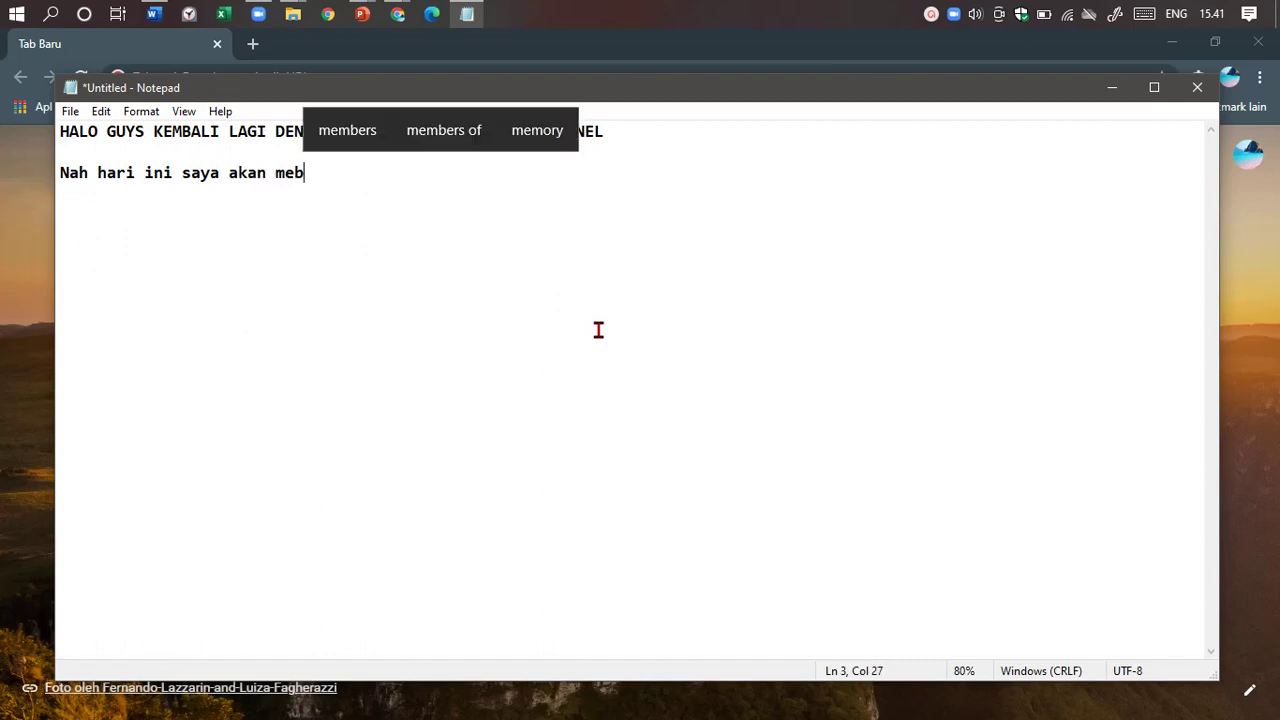
pyautogui.write('berikan ')
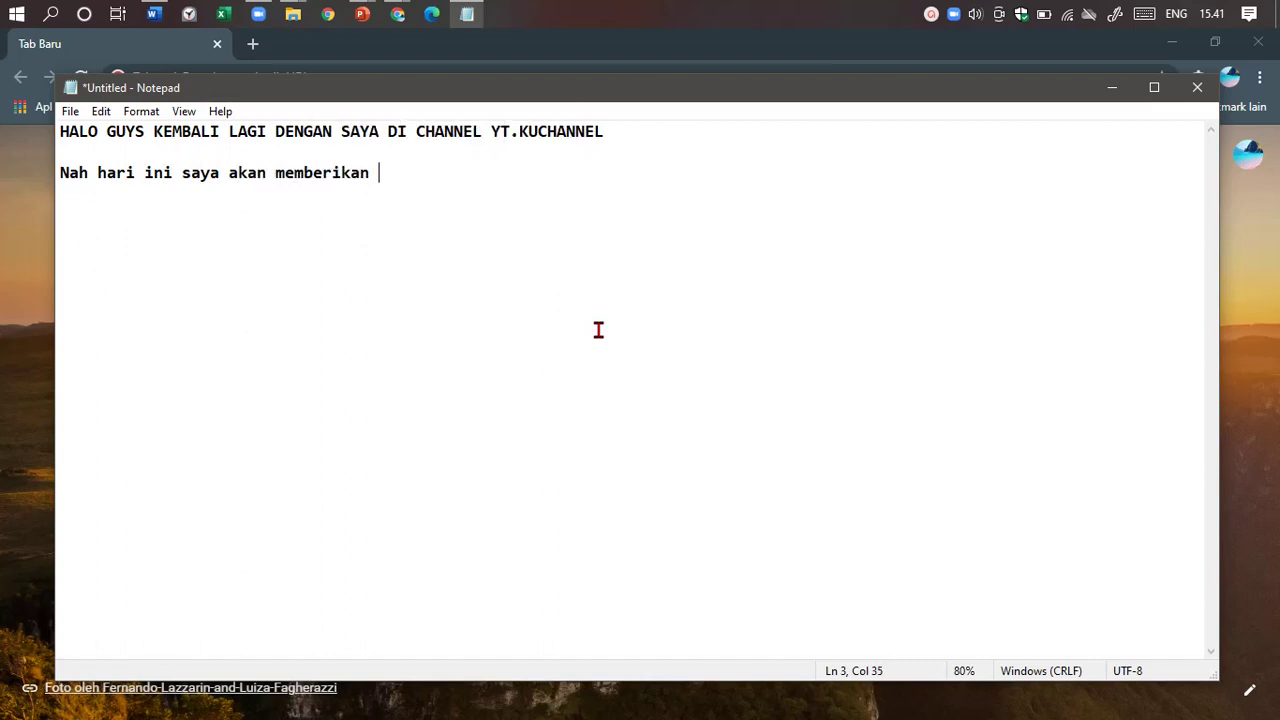
pyautogui.write('sedikit tuto')
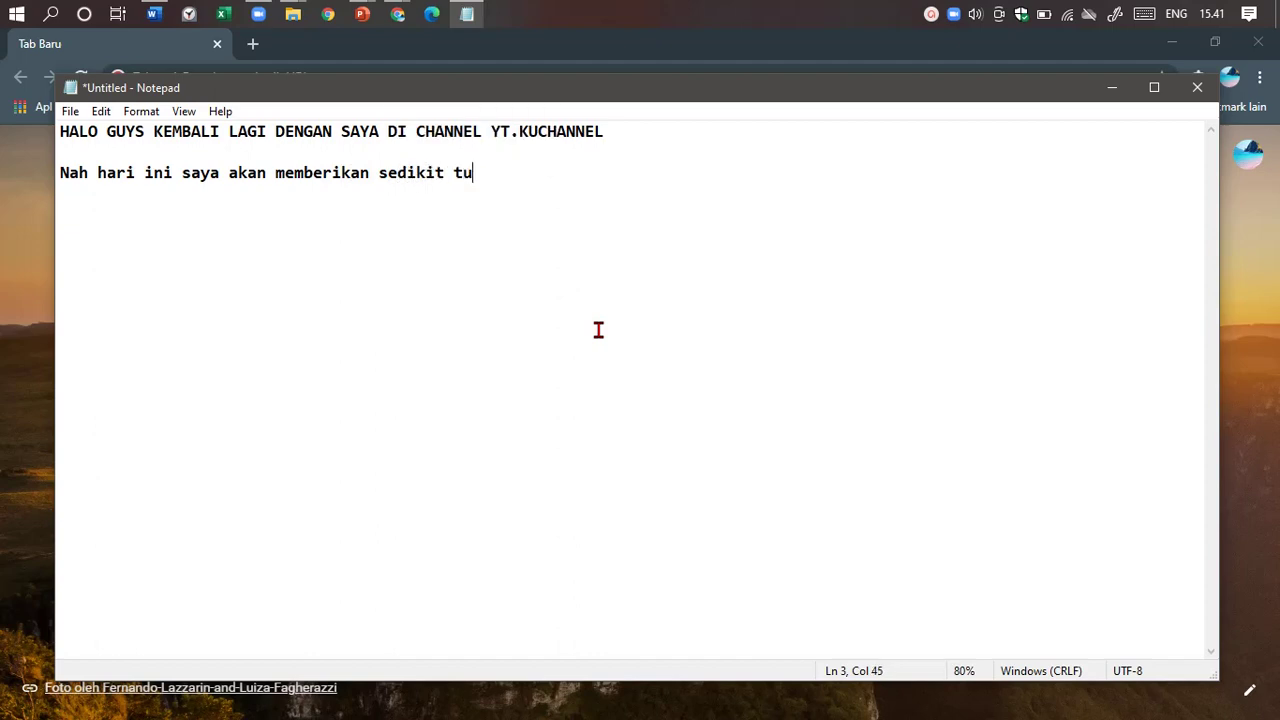
pyautogui.write('torial cara')
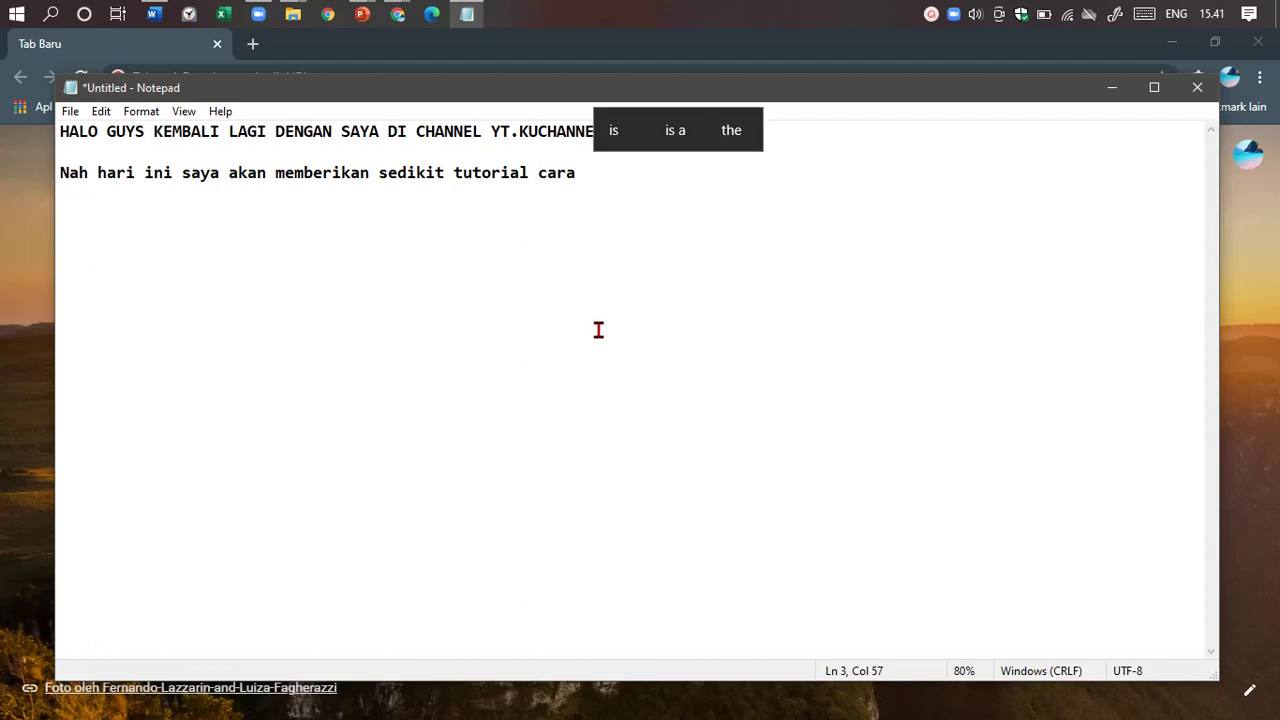
# Finish the tutorial sentence with the topic in capitals, "MEMBLOKIR DAN MELAPORKAN AKUN INSTAGRAM".
pyautogui.write(' m')
pyautogui.press('BackSpace')
pyautogui.write('MEMBL')
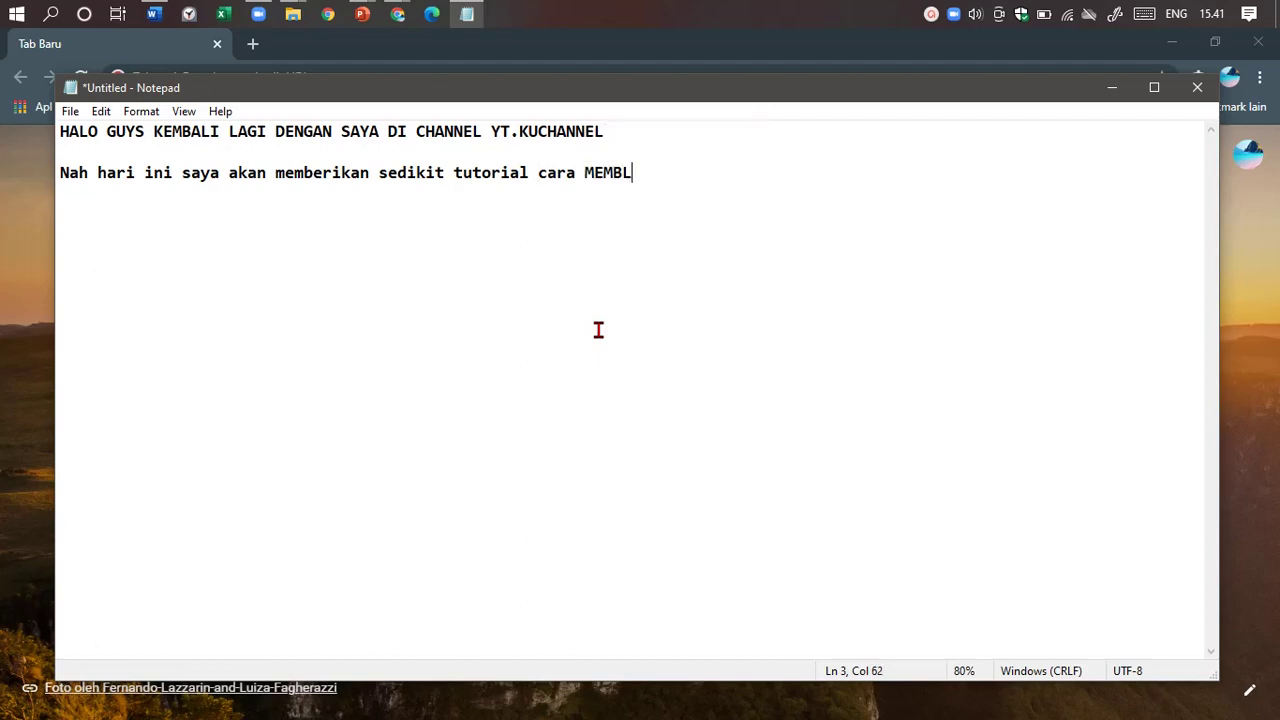
pyautogui.write('OKIR DA')
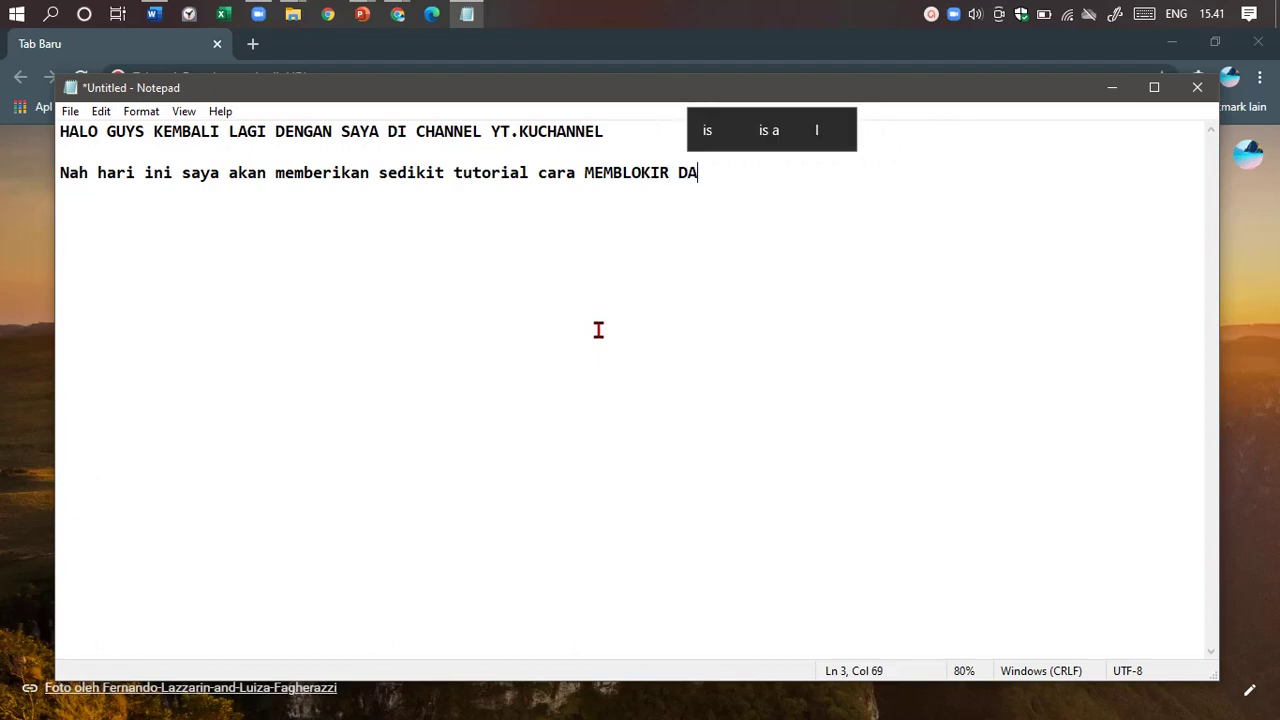
pyautogui.write('N MELAPO')
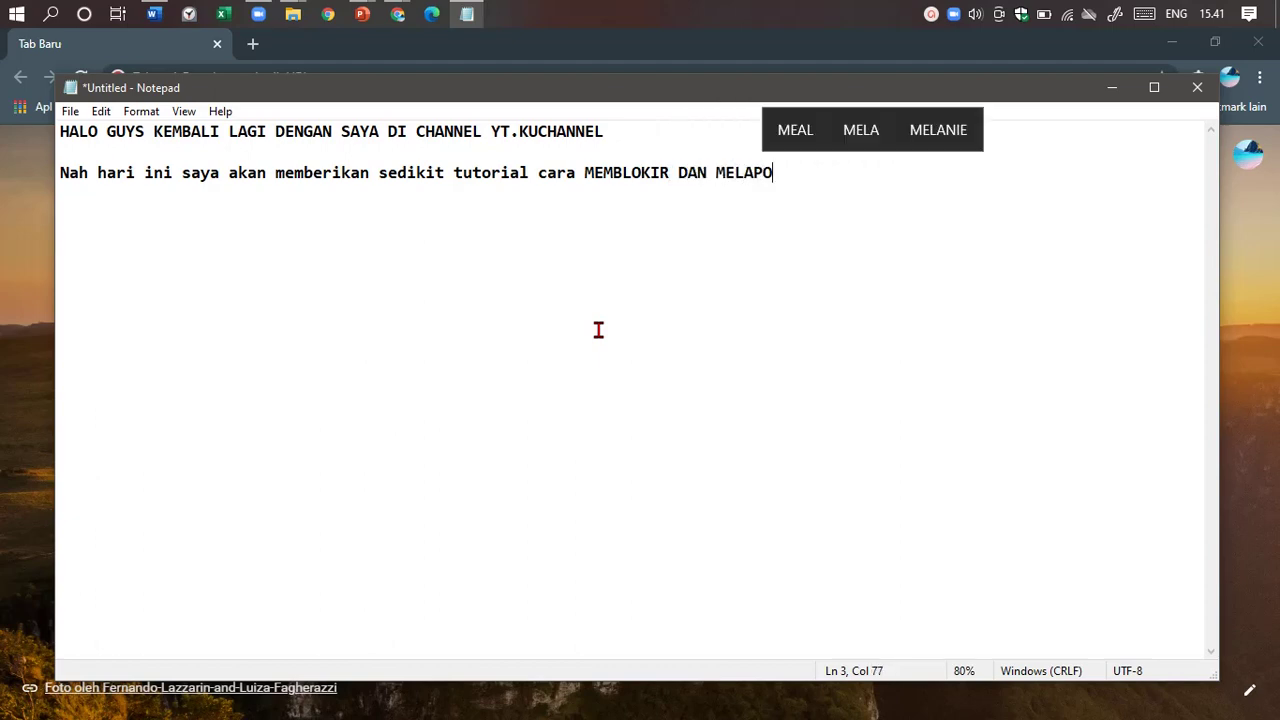
pyautogui.write('RKAN AKUN ')
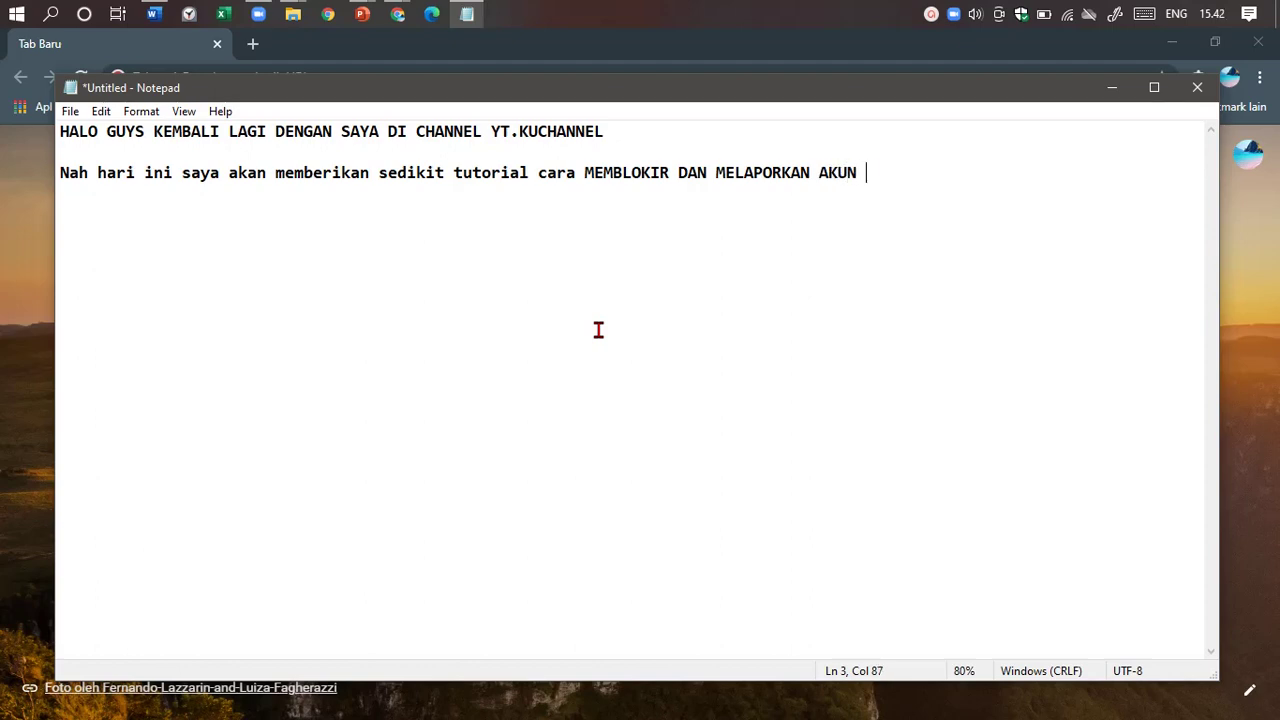
pyautogui.write('INSTAGRAM')
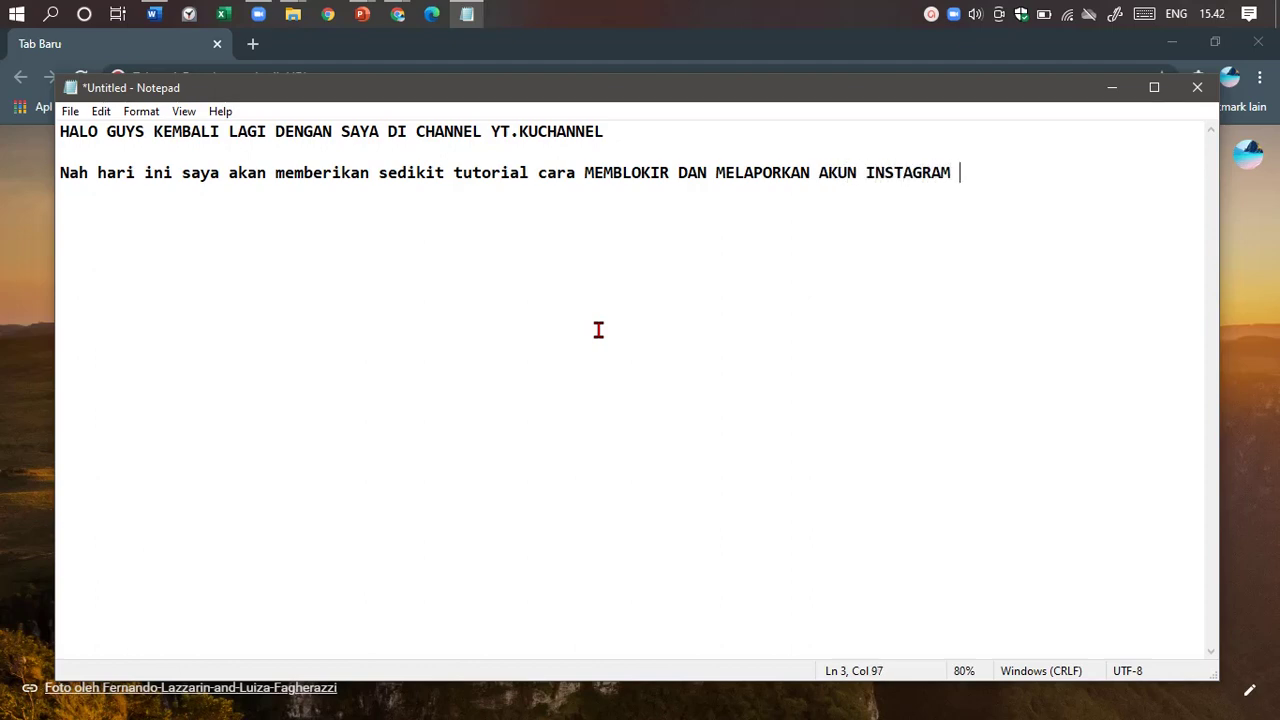
# Add the paragraph "nah mengapa kita memblokir akun dan melaporkan nya mungkin ada unsur negatif atau apa gitu dari akun itu ya ^_^".
pyautogui.write('nah mengap')
pyautogui.write('a kita')
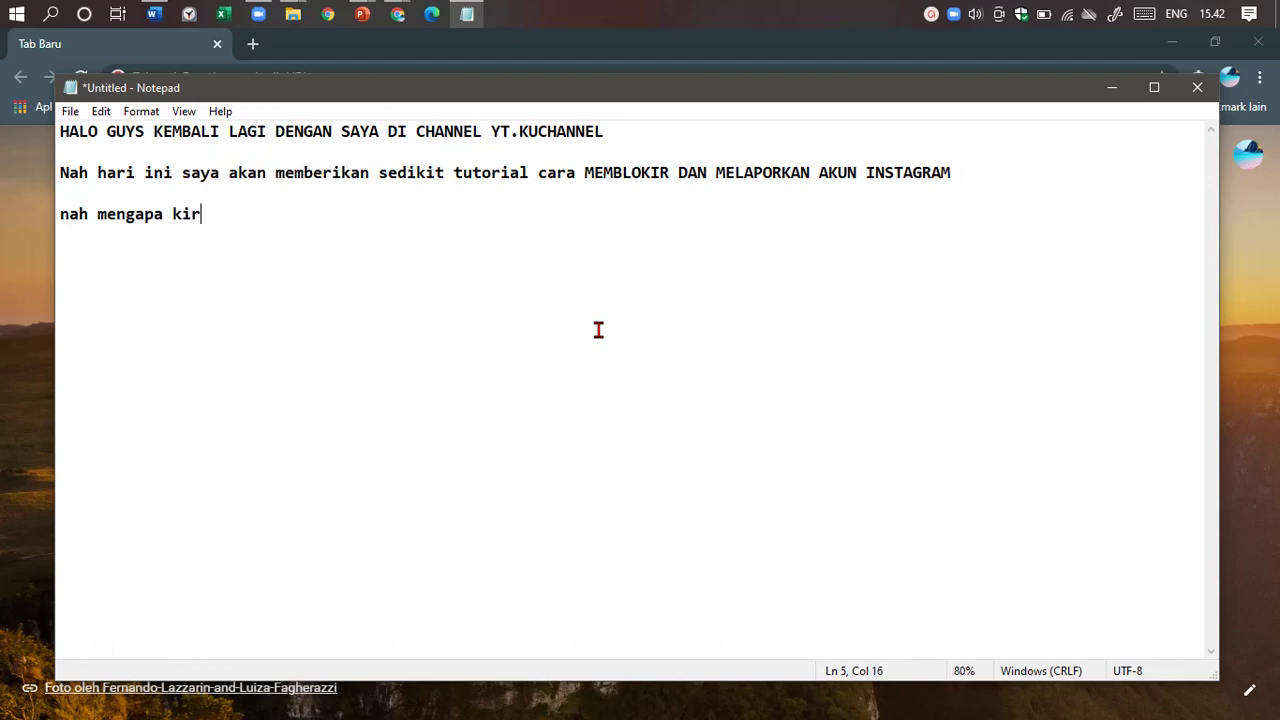
pyautogui.write(' memblo')
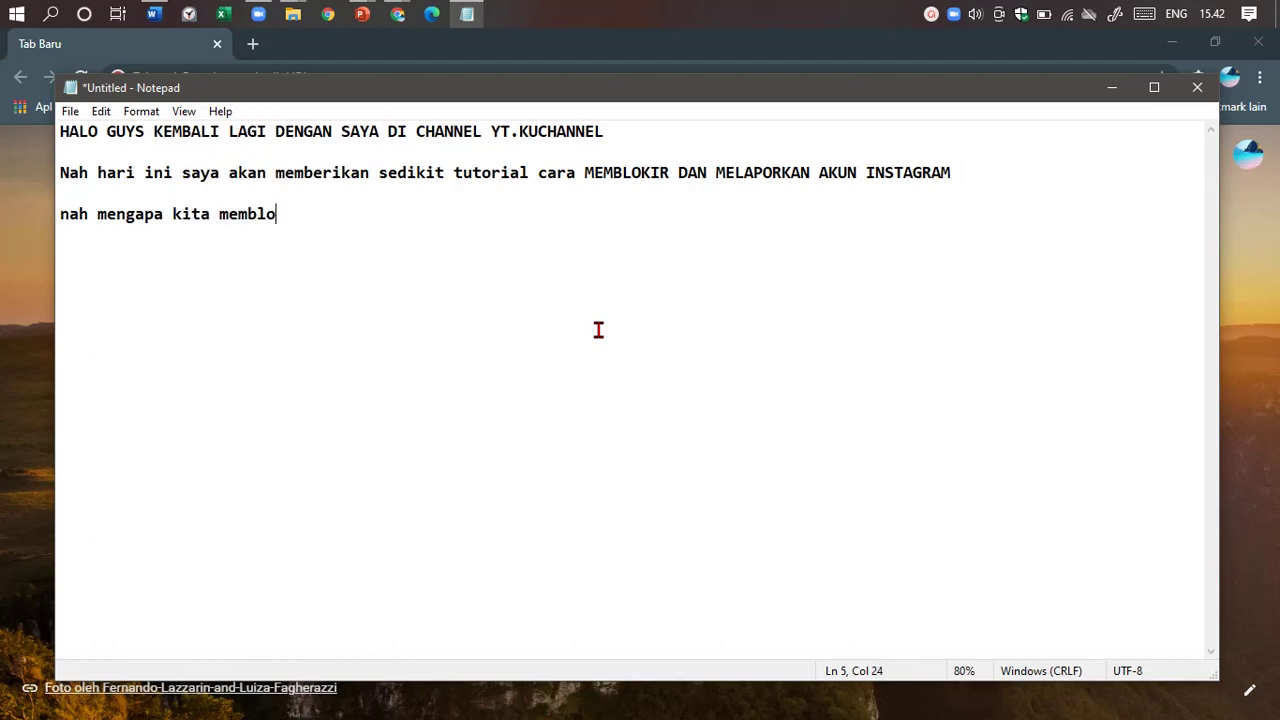
pyautogui.write('kit')
pyautogui.write(' akun da')
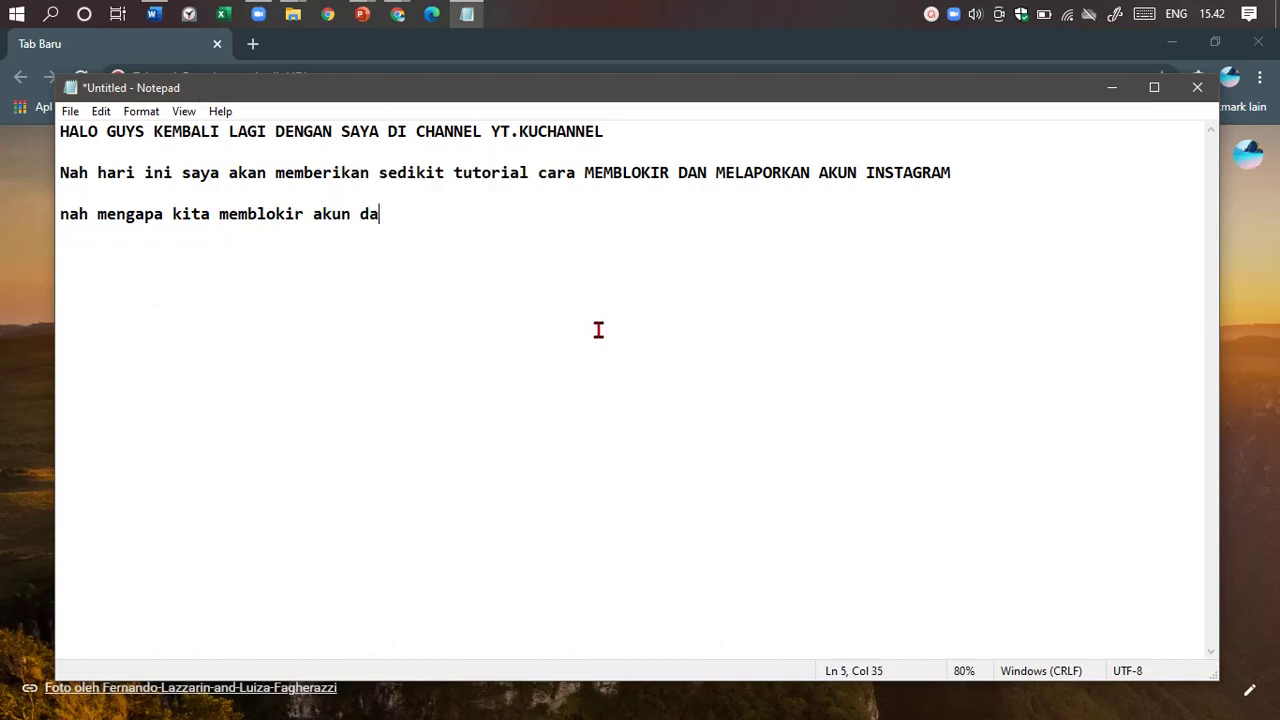
pyautogui.write('n melaporkan nya mu')
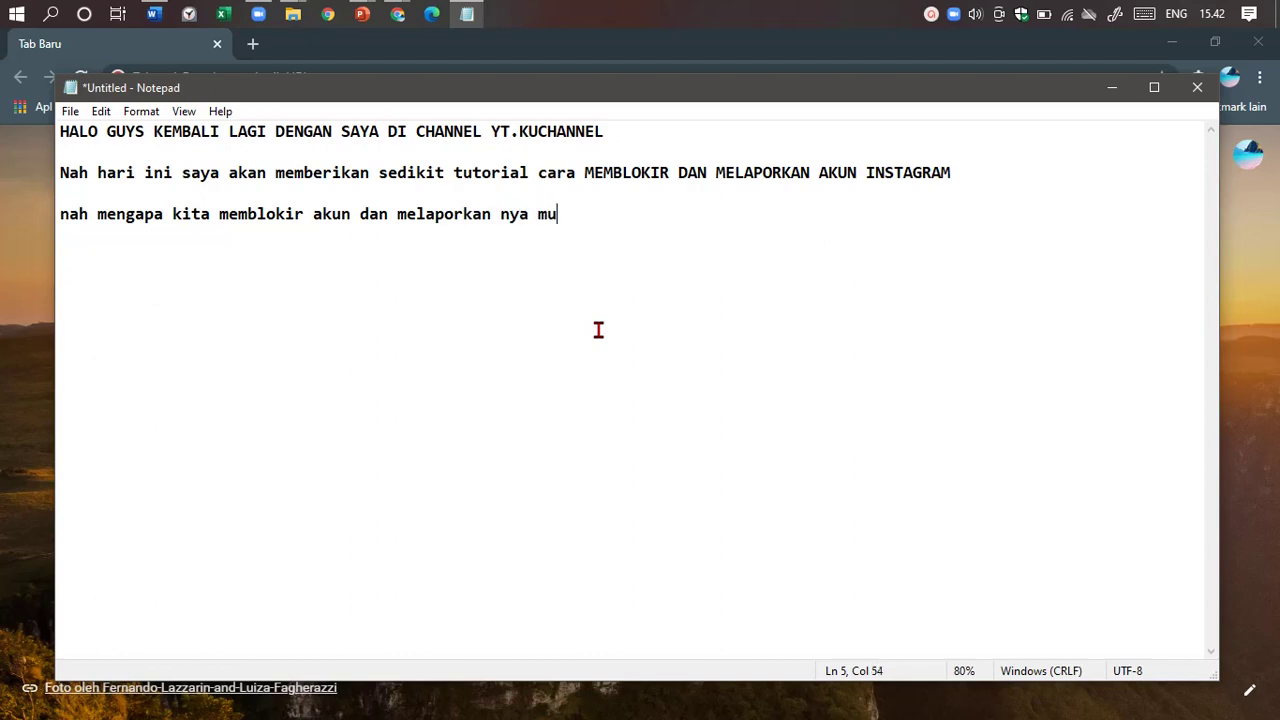
pyautogui.write('ngkin ada u')
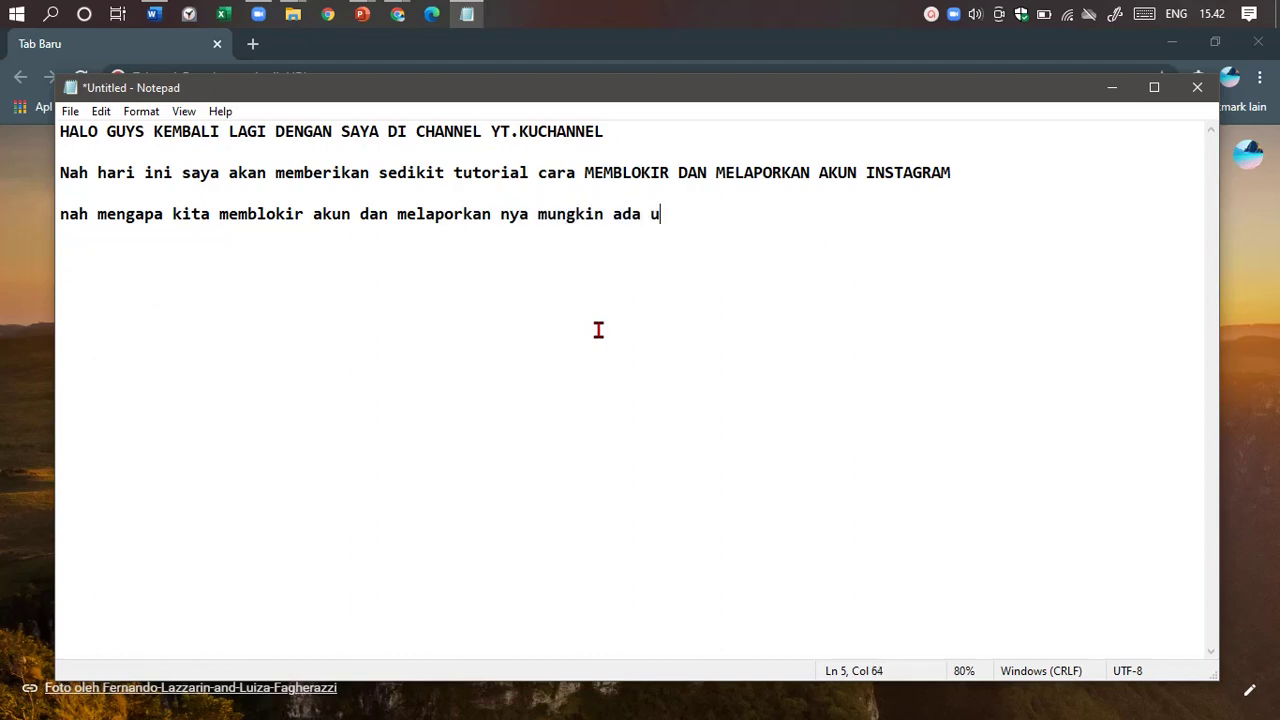
pyautogui.write('nsur negatif a')
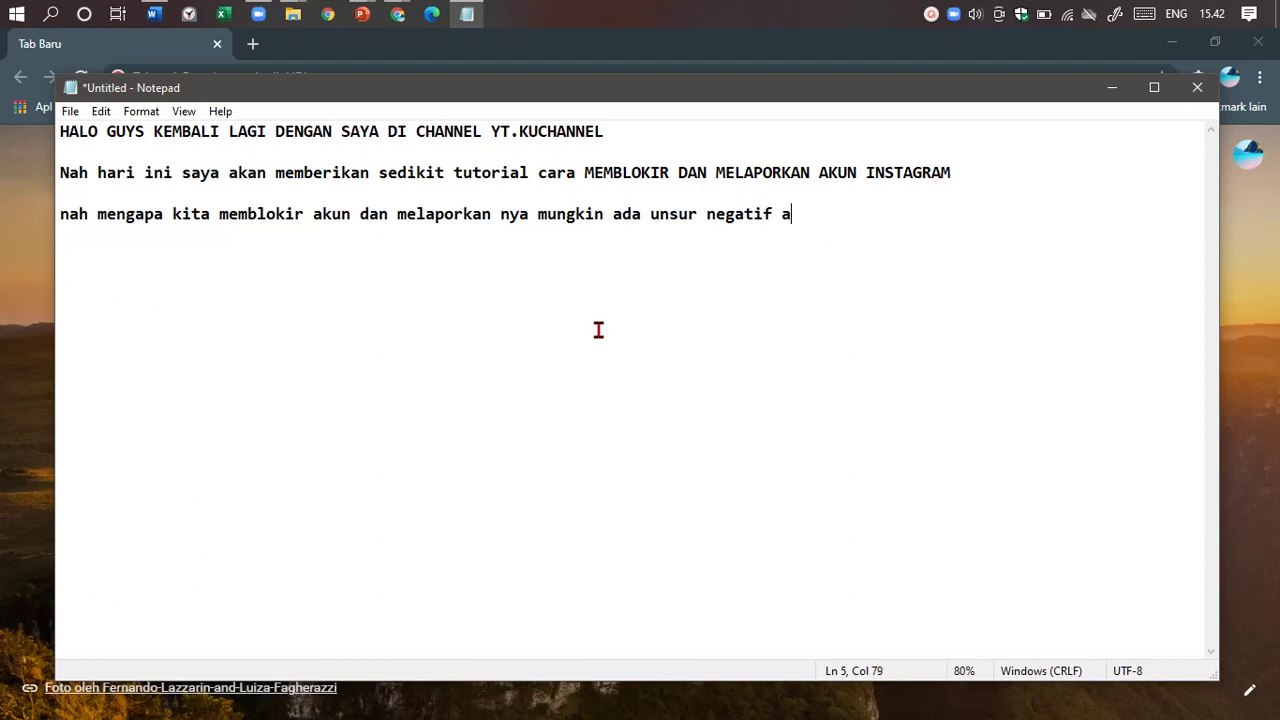
pyautogui.write('tau apa gitu dari ')
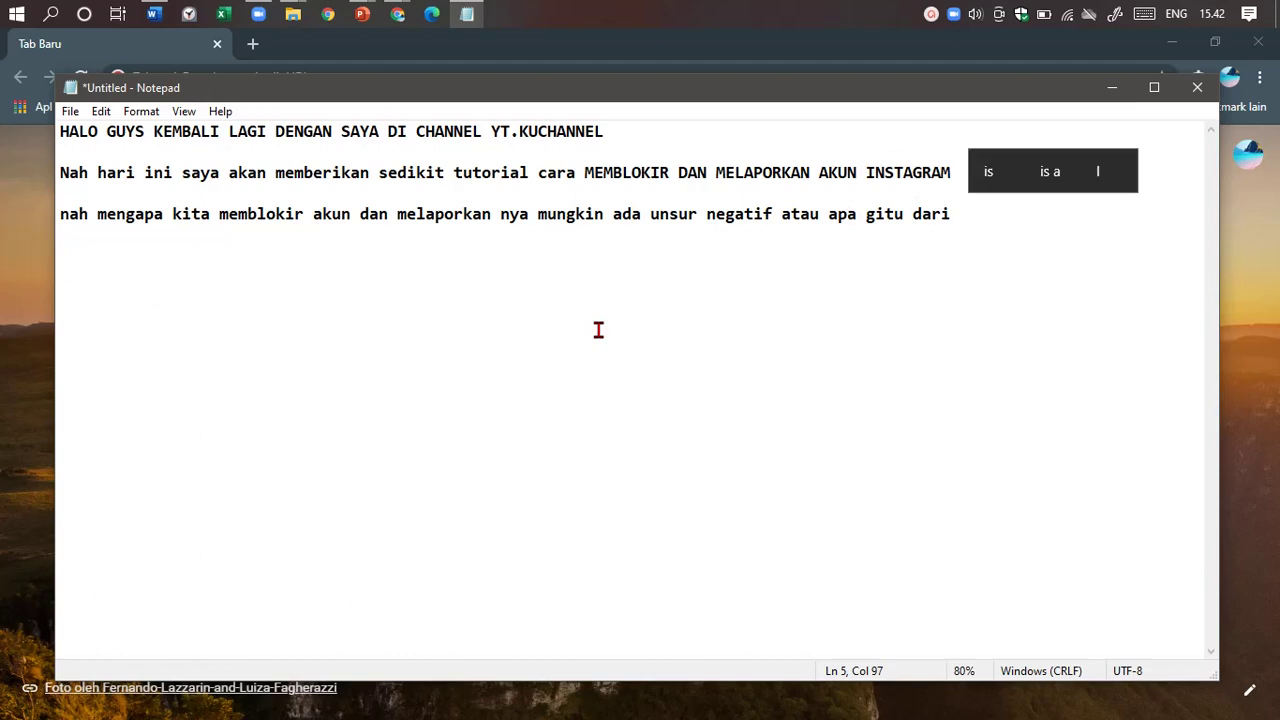
pyautogui.write('a')
pyautogui.press('BackSpace')
pyautogui.write('akun itu ya ')
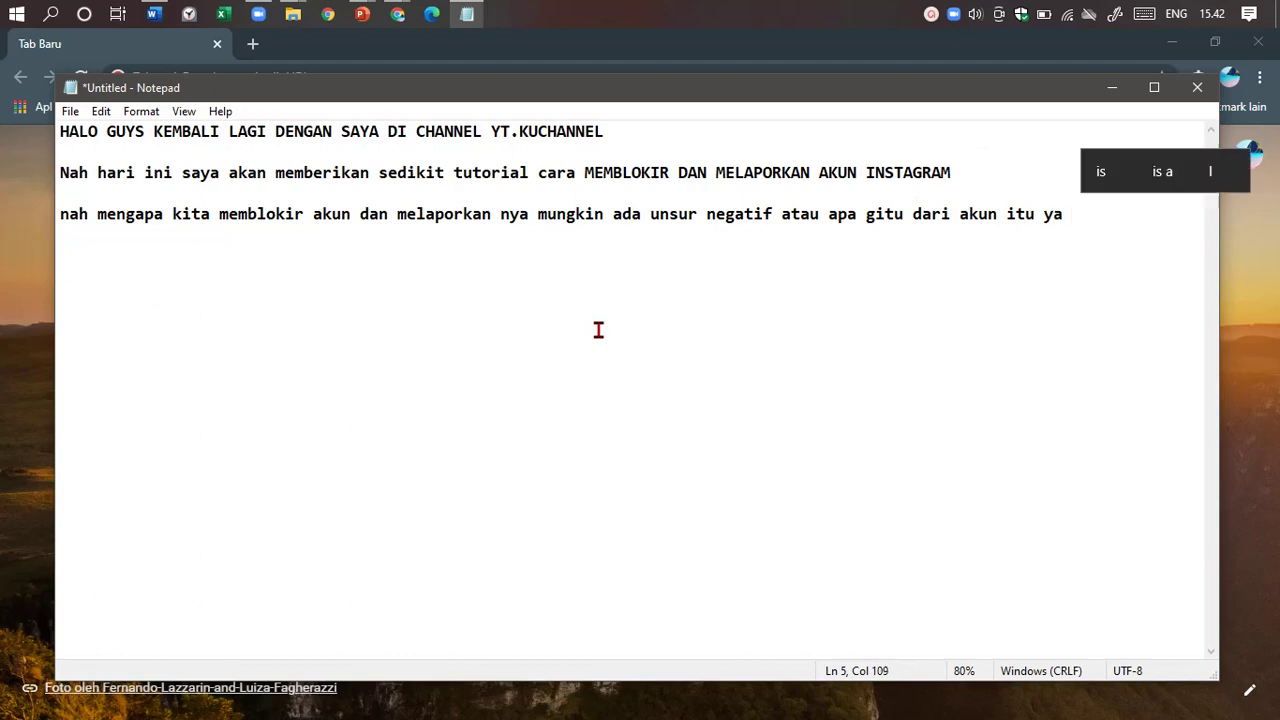
pyautogui.write('^_^   ')
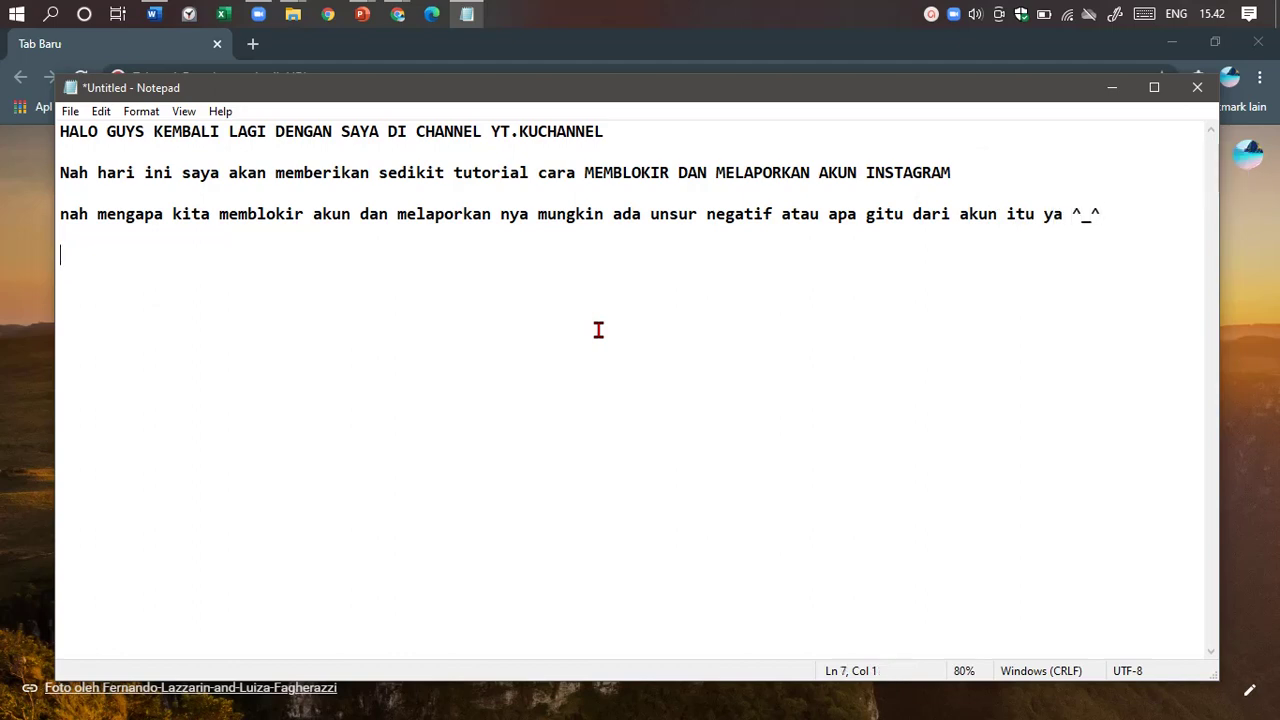
# Add the heading "Langkah nya :" and list item "1. kita buka situs instagram ya ..." with the site's address in parentheses.
pyautogui.write('Langkah n')
pyautogui.write('ya : ')
pyautogui.write('1')
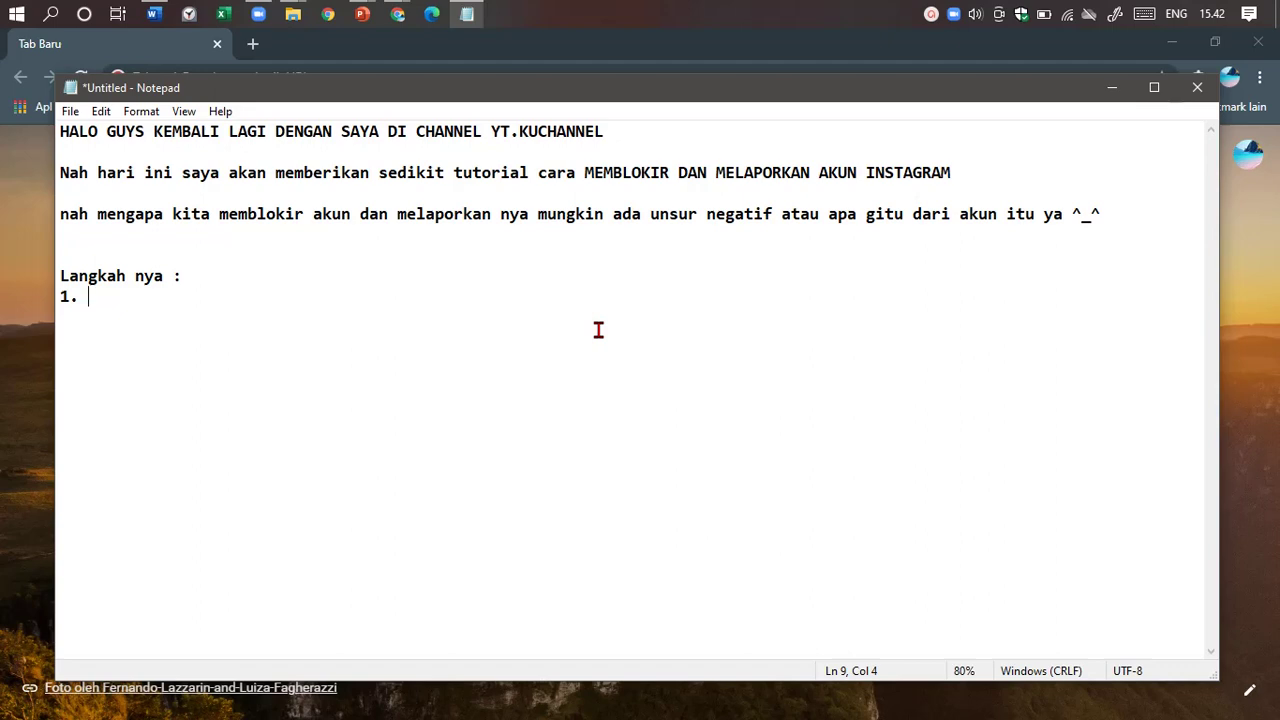
pyautogui.write('. kit ')
pyautogui.write(' buka ')
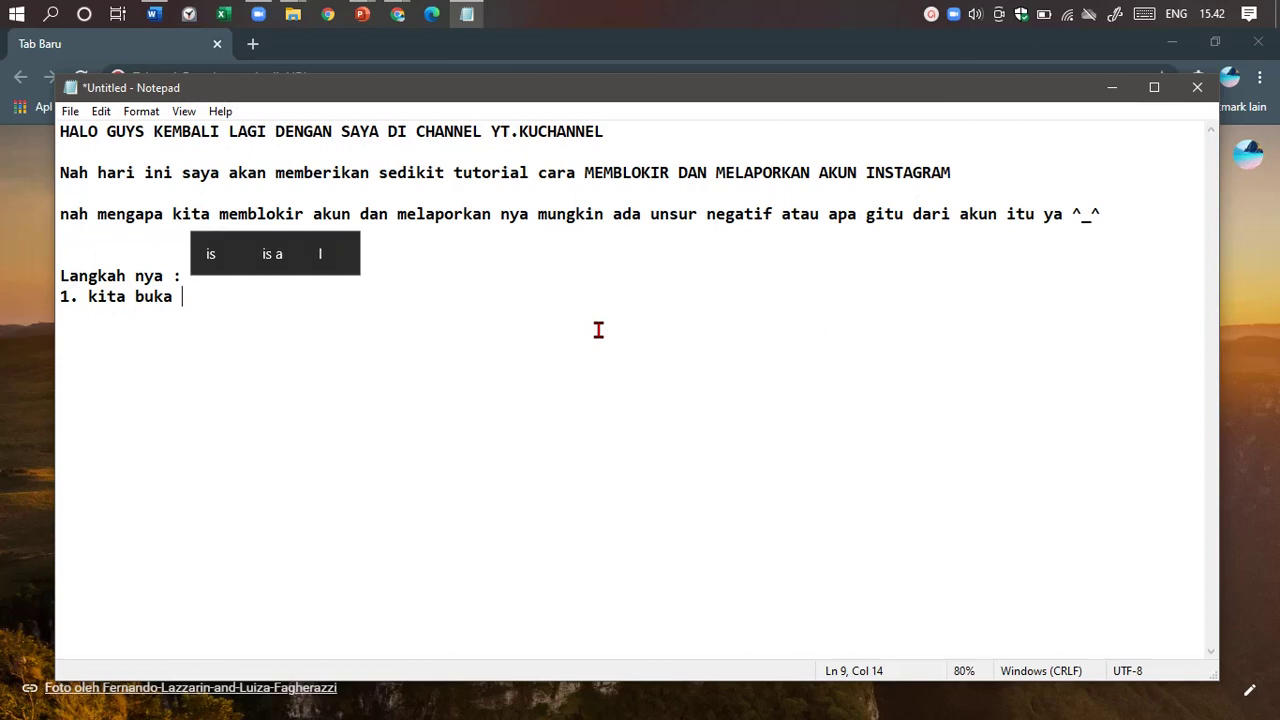
pyautogui.write('situs ')
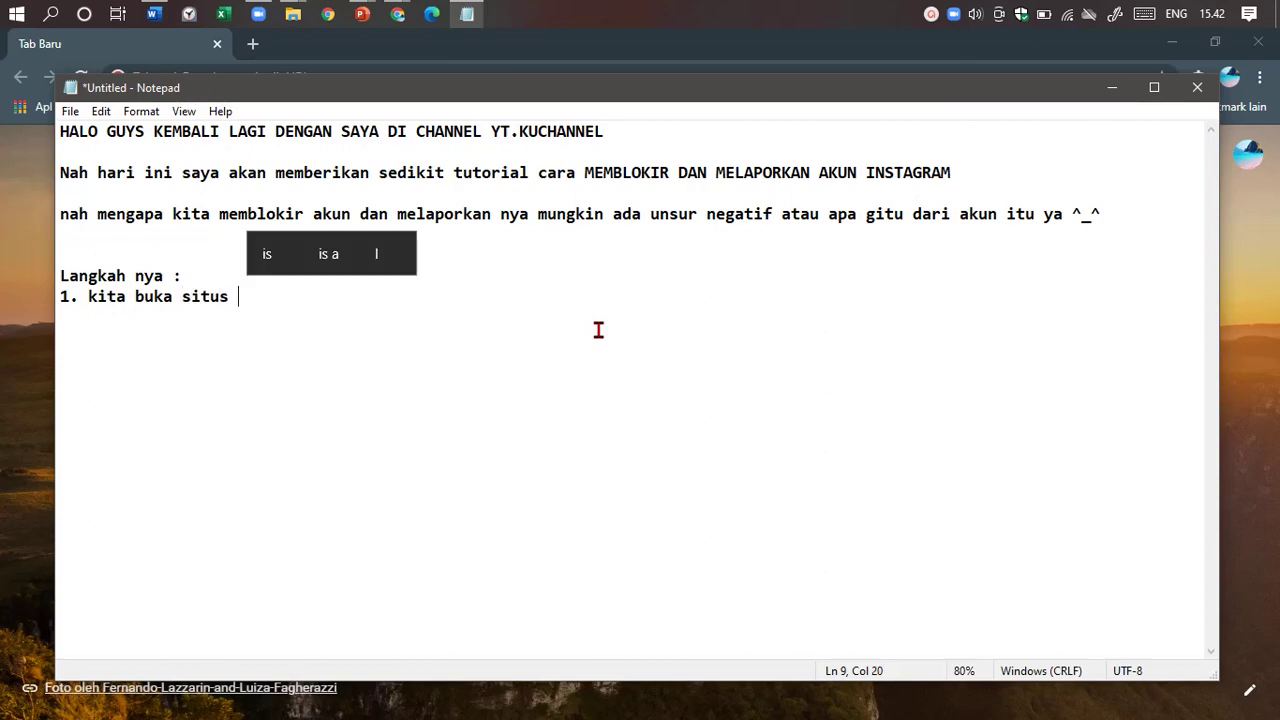
pyautogui.write('instagram')
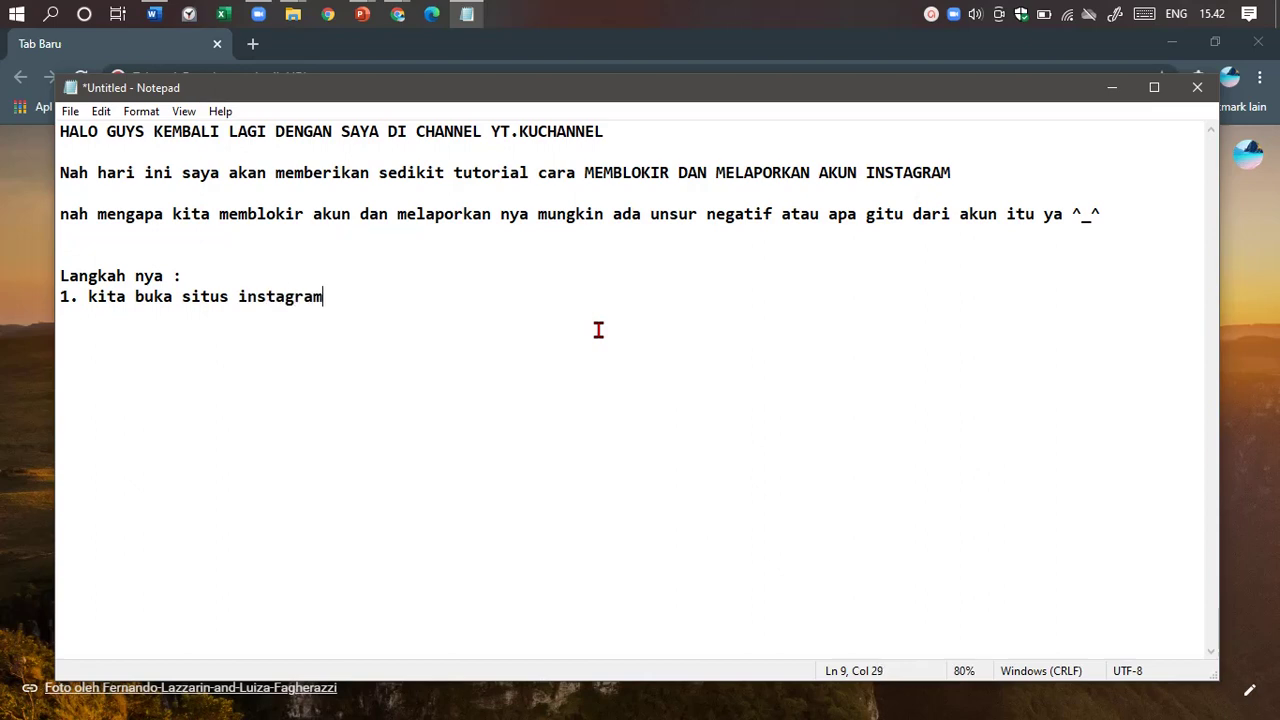
pyautogui.write(' ya ... ()')
pyautogui.press('Left')
pyautogui.write('www.')
pyautogui.write('instgram.com')
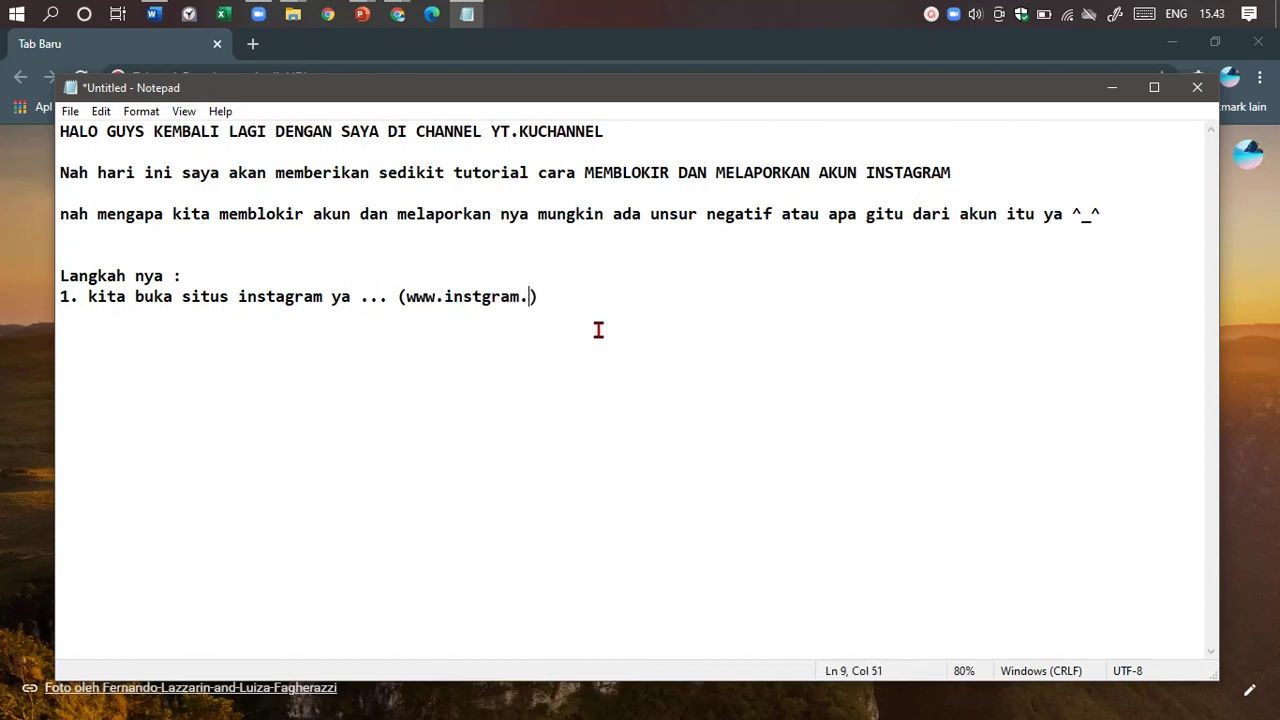
pyautogui.press('Left')
pyautogui.press('Left')
pyautogui.press('Left')
pyautogui.press('Left')
pyautogui.press('Left')
pyautogui.press('Left')
pyautogui.write('a')
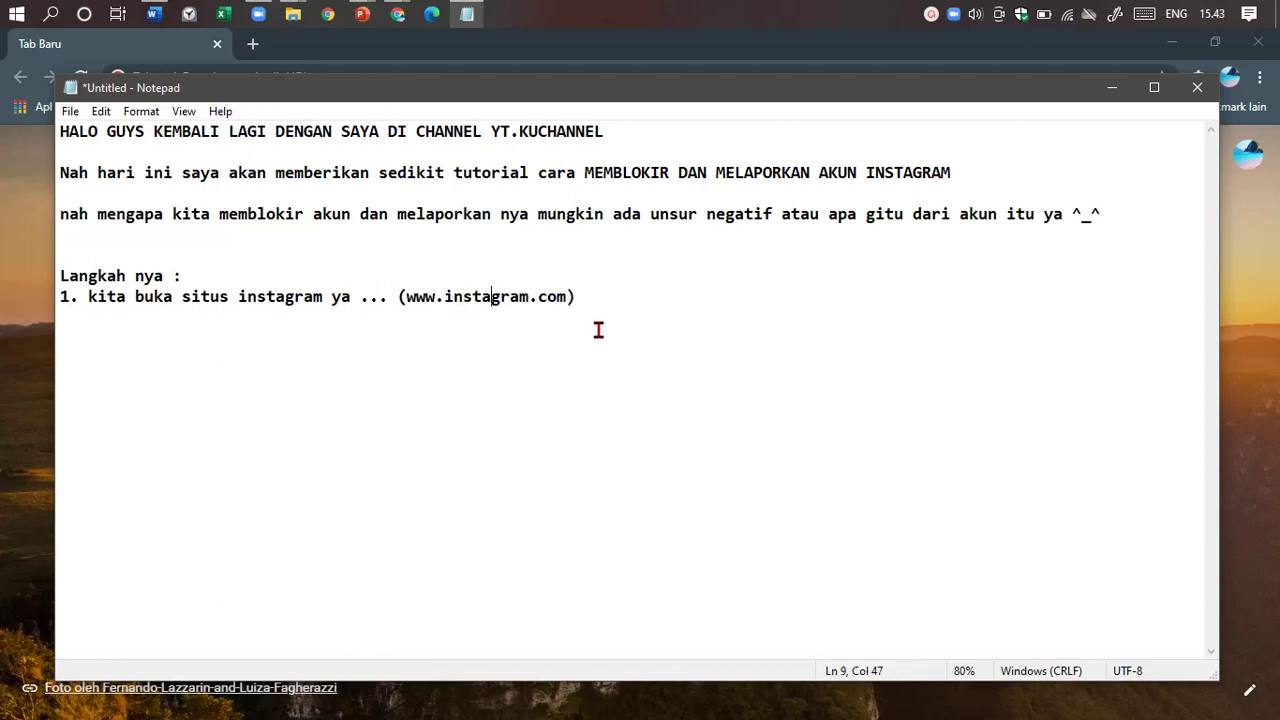
pyautogui.press('Right')
pyautogui.press('Right')
pyautogui.press('Right')
pyautogui.press('Right')
pyautogui.press('Right')
pyautogui.press('Right')
pyautogui.press('Right')
pyautogui.press('Return')
pyautogui.write('2.')
pyautogui.click(10, 220)
pyautogui.click(275, 80)
pyautogui.write('www')
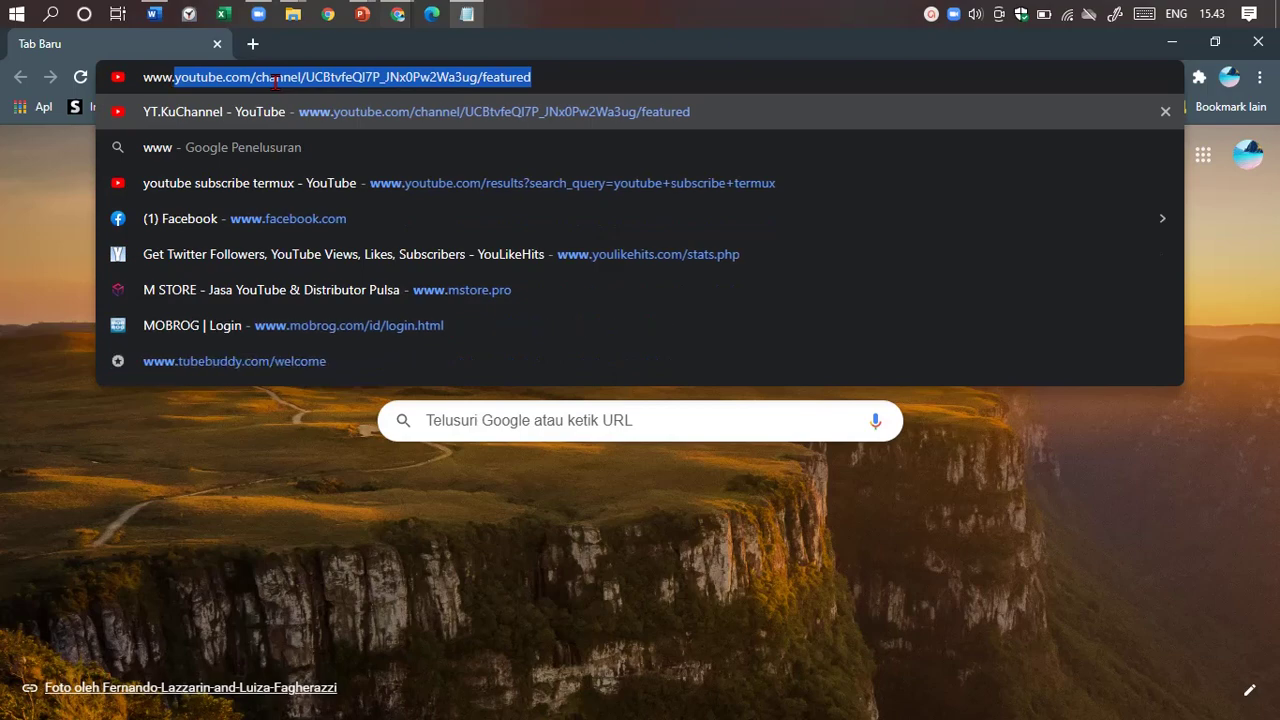
pyautogui.write('.instaf')
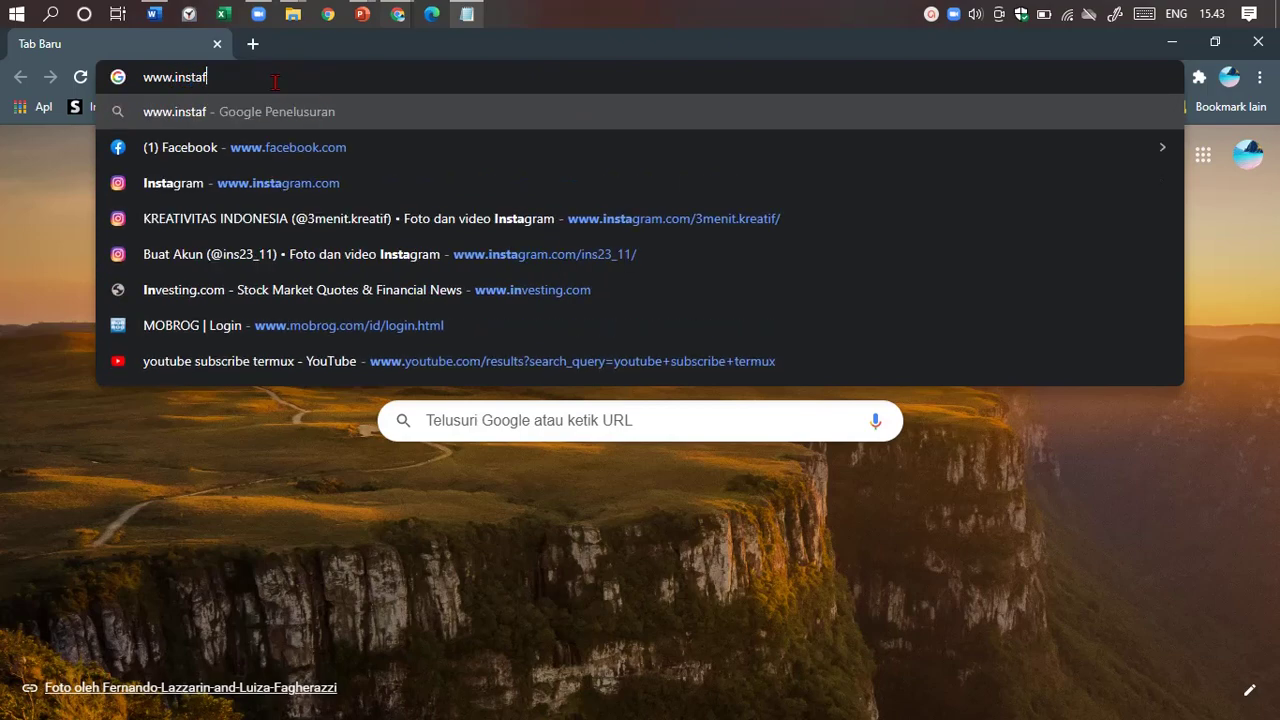
pyautogui.press('BackSpace')
pyautogui.write('gram.com')
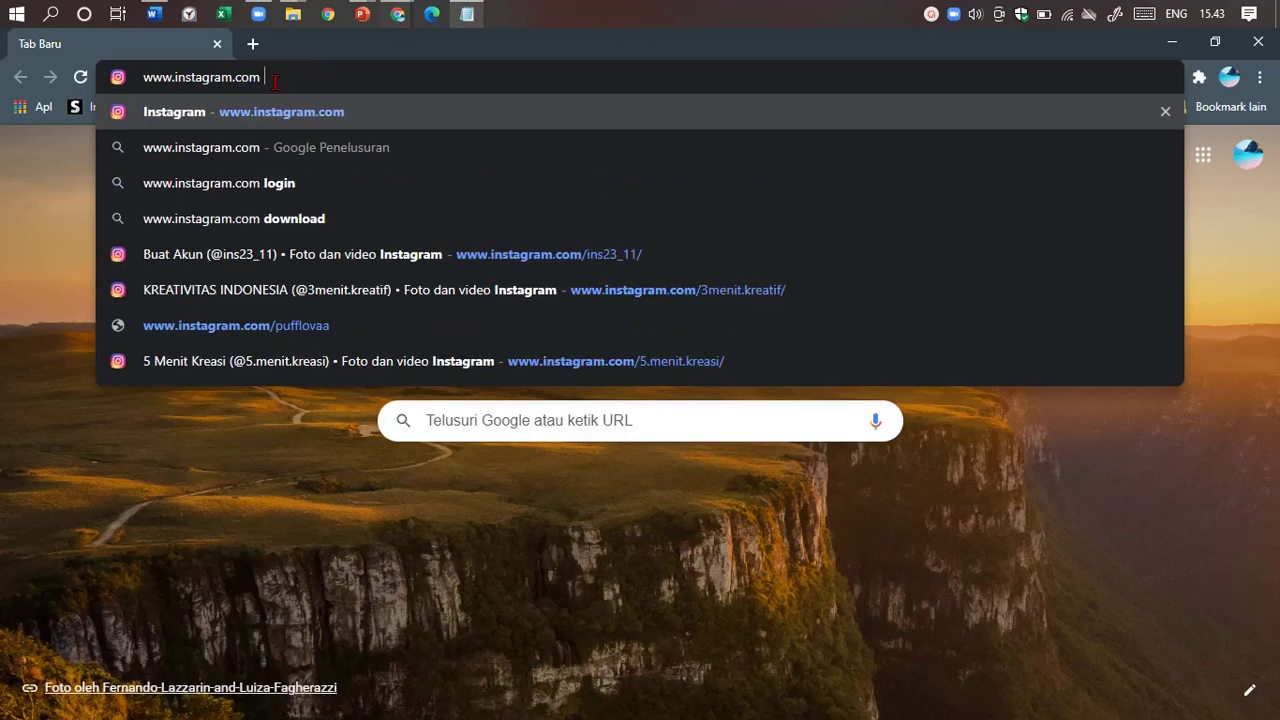
pyautogui.press('Return')
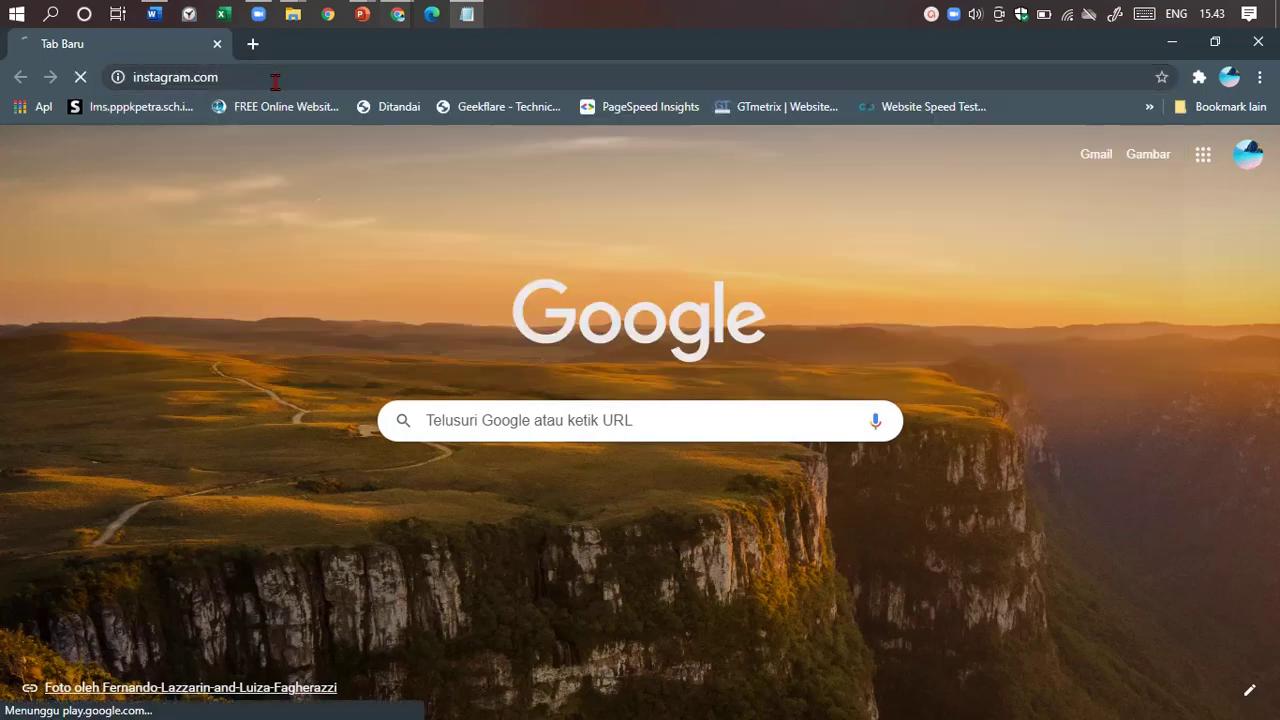
# Switch to Notepad and complete list item 2 with "kita tunggu sampai situs selesai loading ..".
pyautogui.click(467, 10)
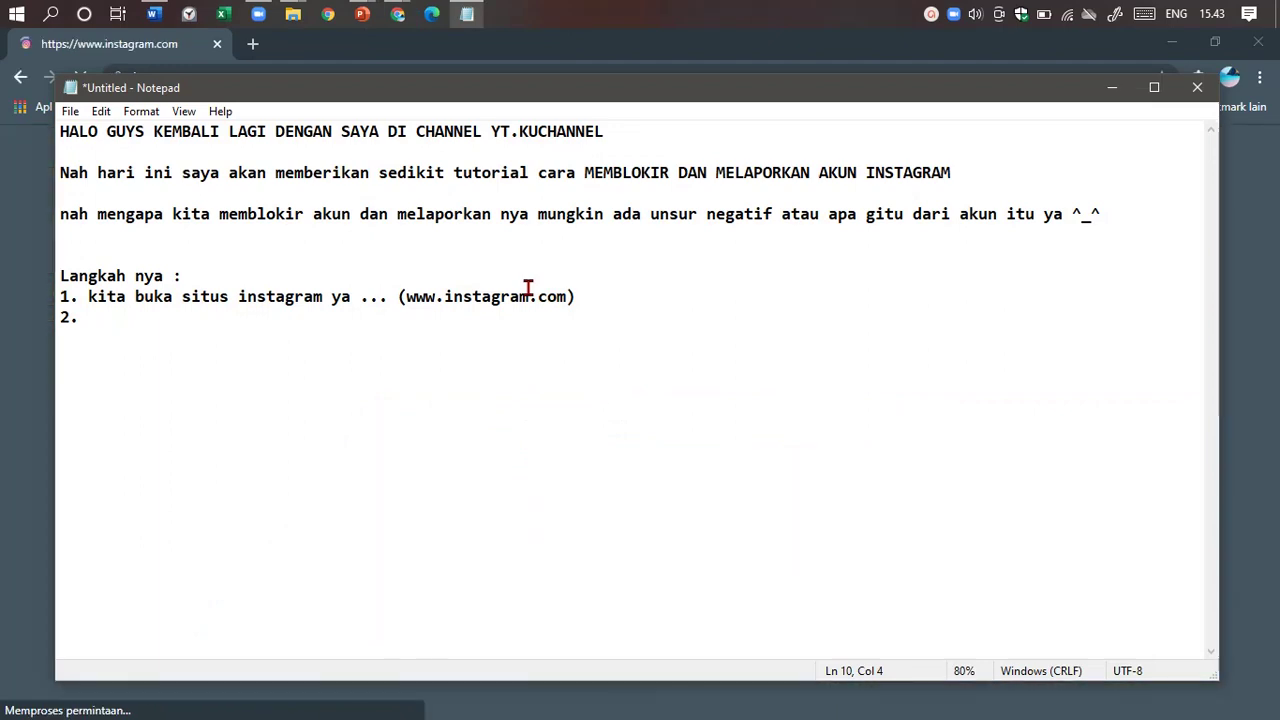
pyautogui.write('kita tunggu')
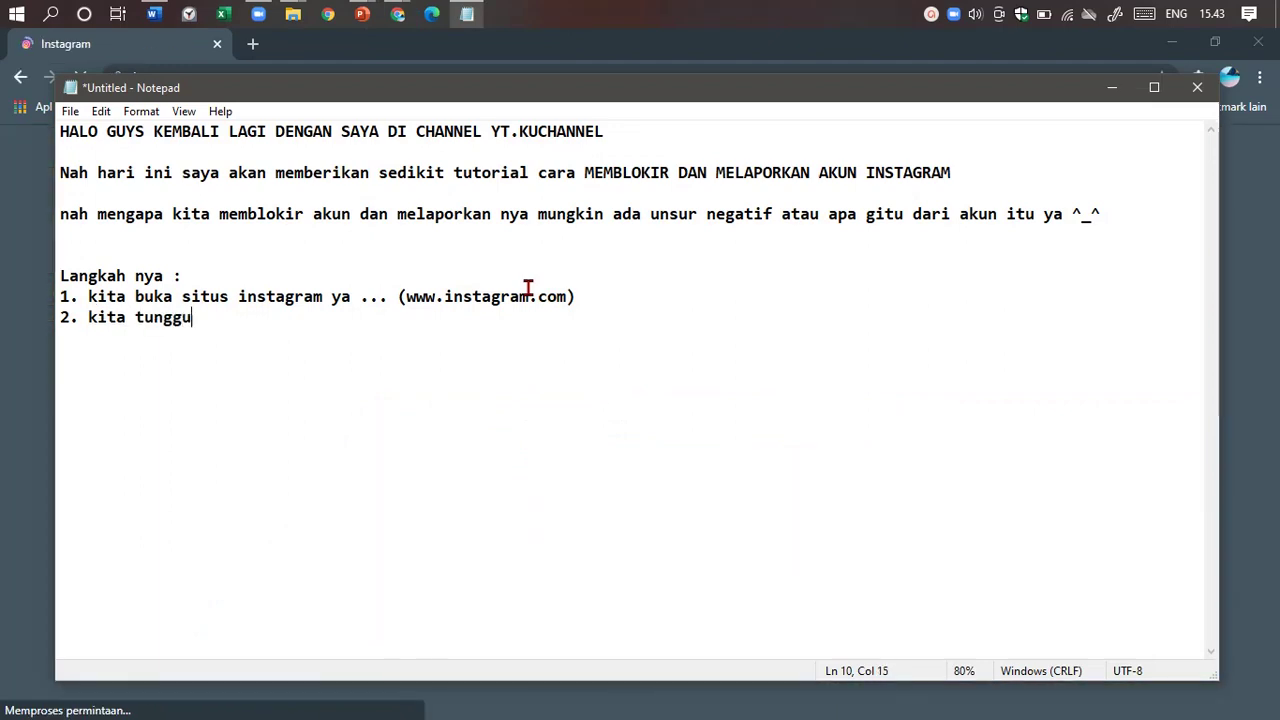
pyautogui.write(' samp')
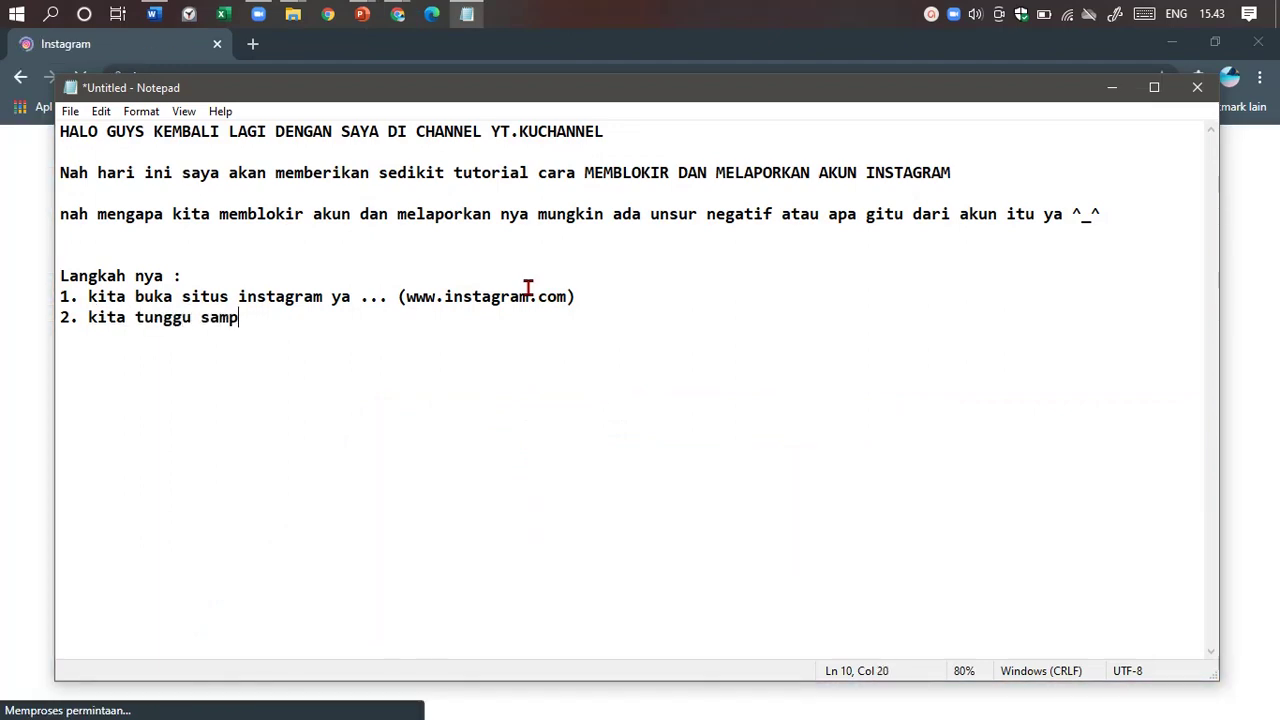
pyautogui.write('ai situd')
pyautogui.press('BackSpace')
pyautogui.write('s selesai')
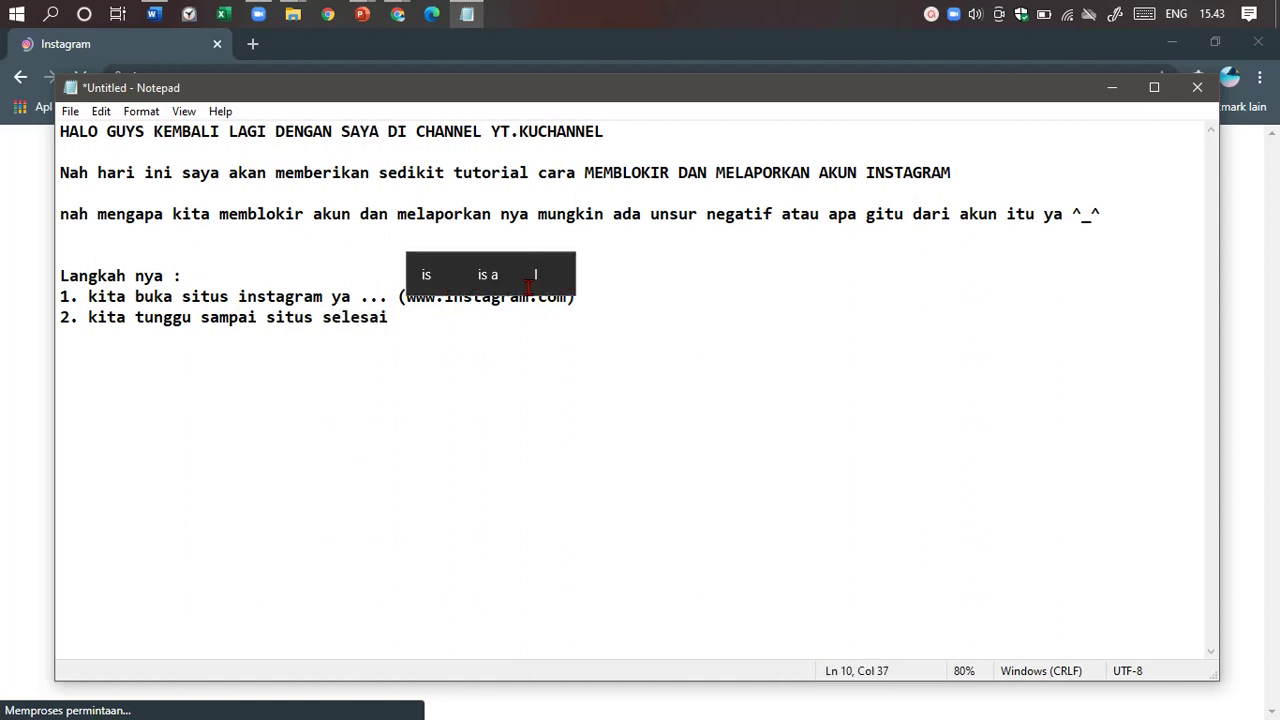
pyautogui.write(' l')
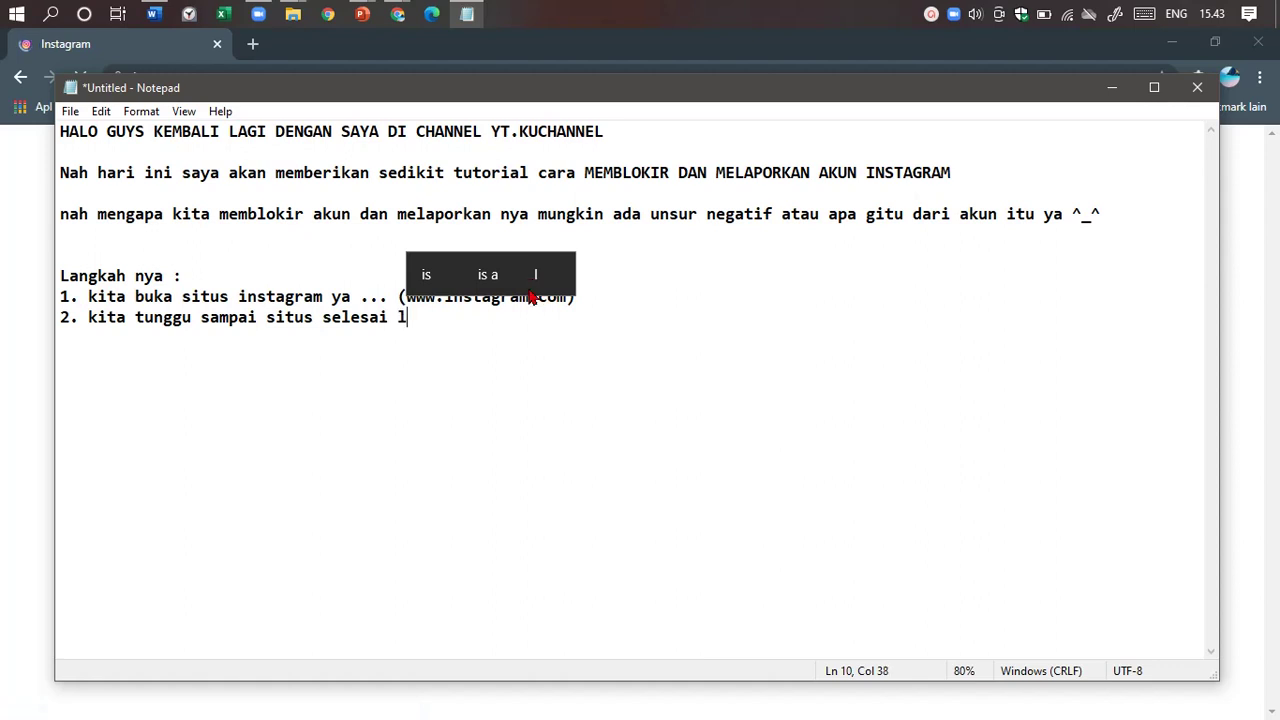
pyautogui.write('oading ..')
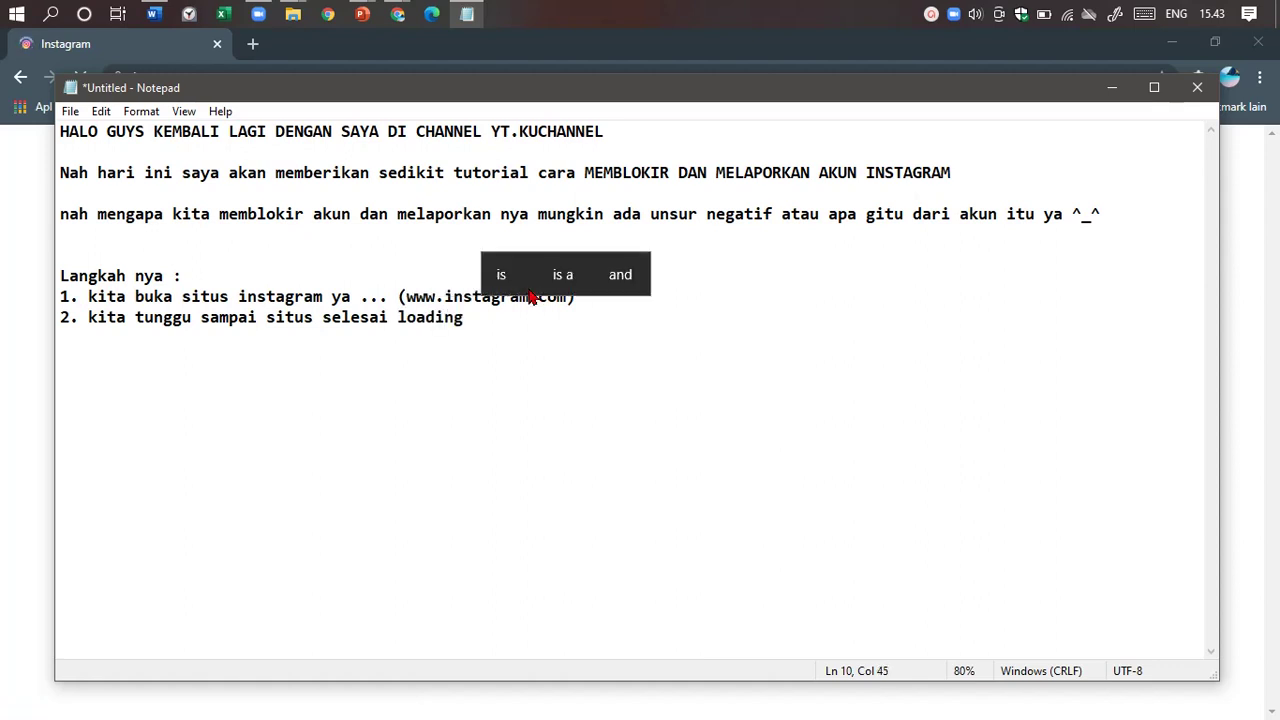
# Minimize Notepad to view the Instagram home page in Chrome and activate its search field.
pyautogui.click(1111, 88)
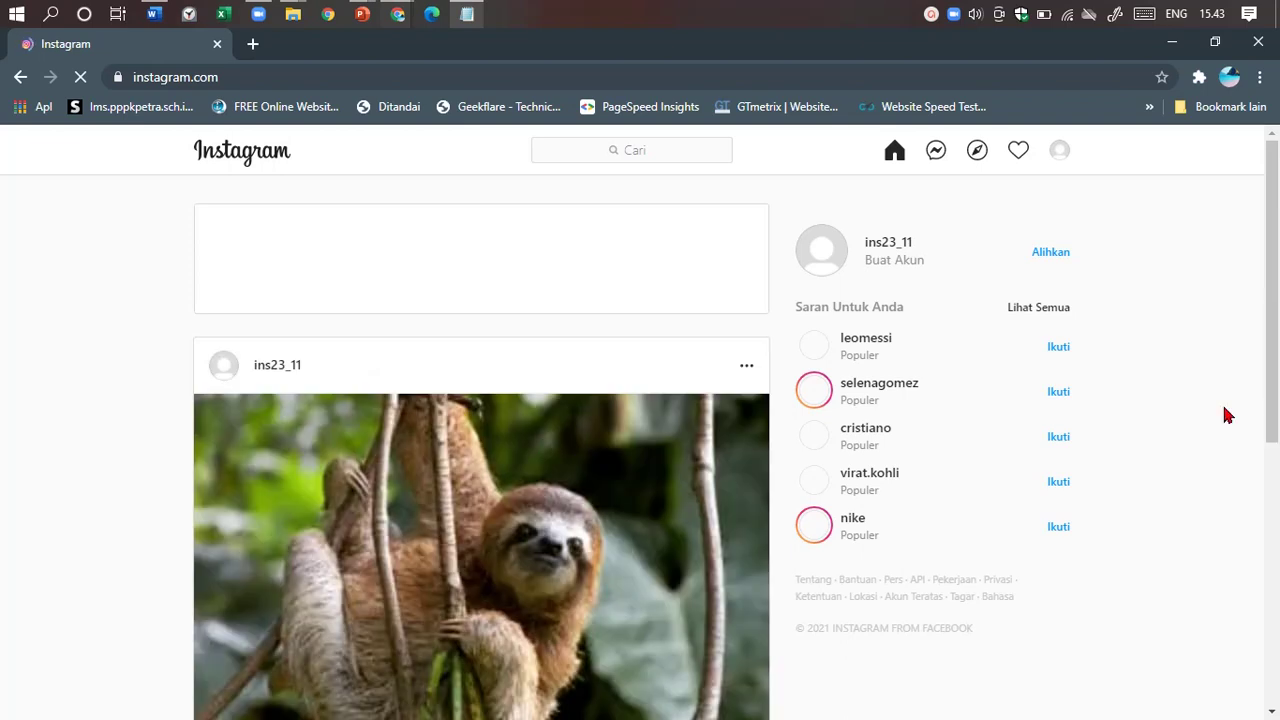
pyautogui.moveTo(1278, 218); pyautogui.dragTo(1276, 133)
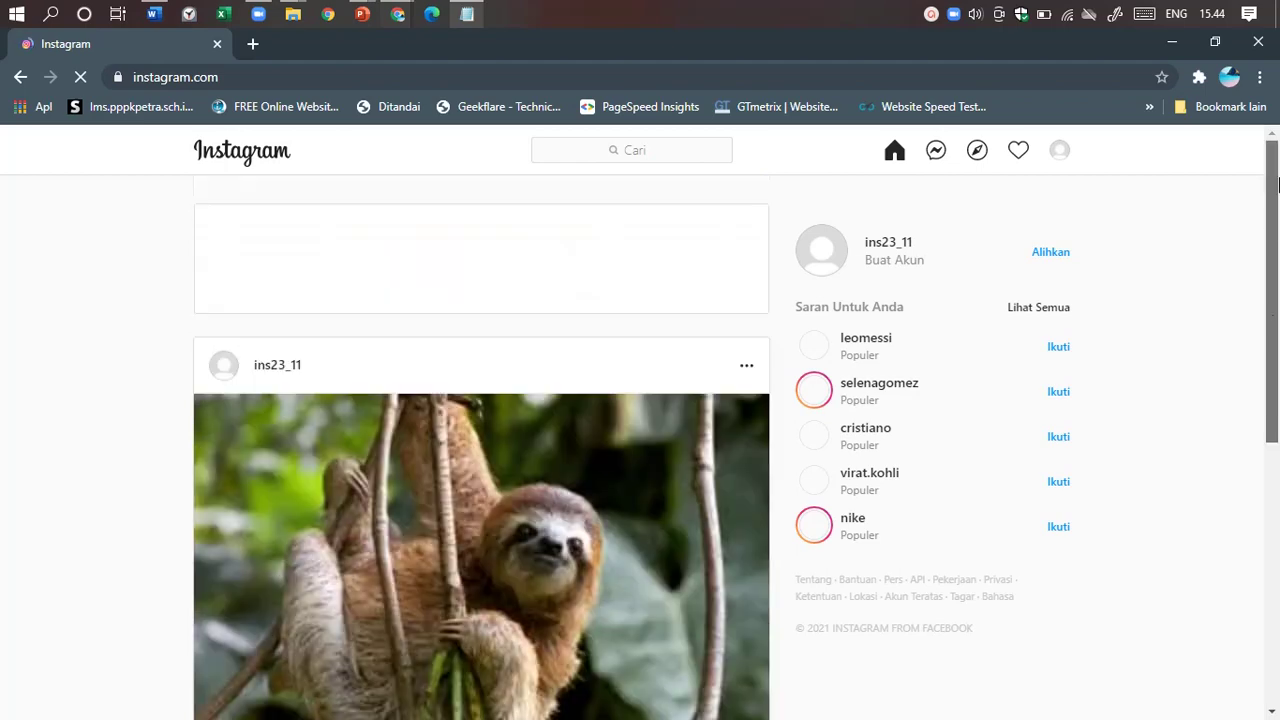
pyautogui.click(698, 156)
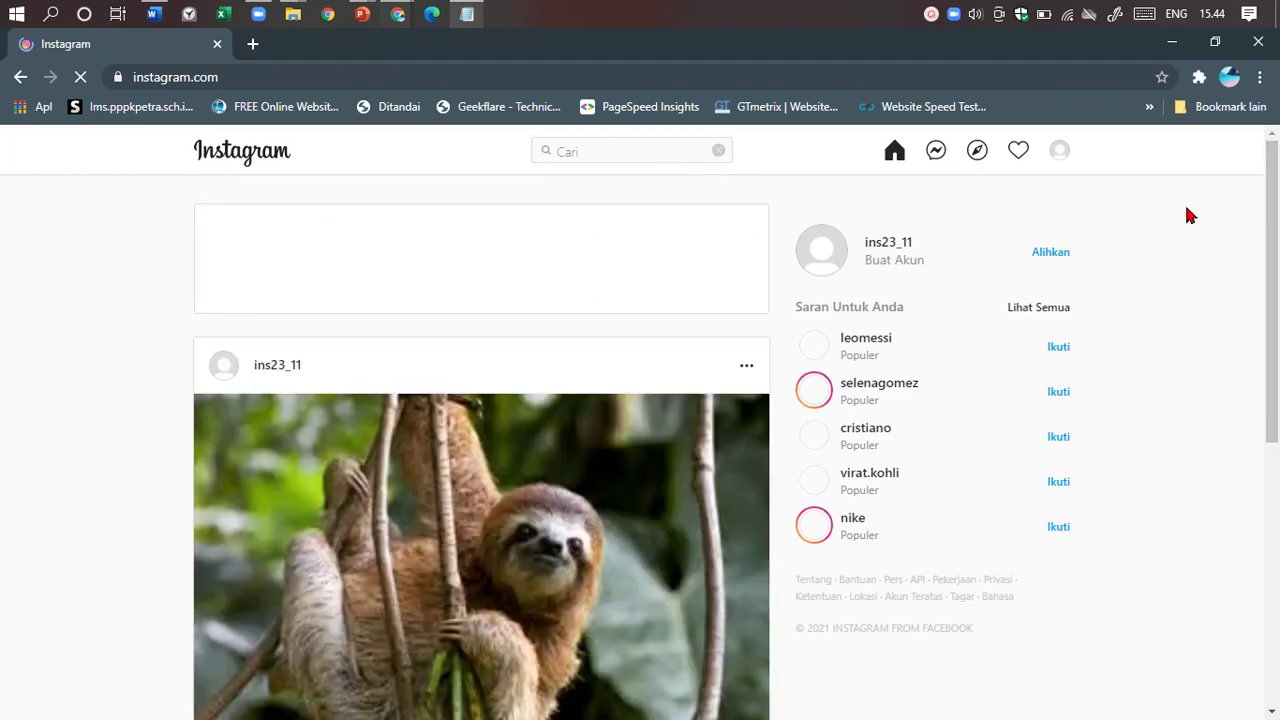
# Return to Notepad and start list item 3 on a new line with "3. kalian search".
pyautogui.click(467, 14)
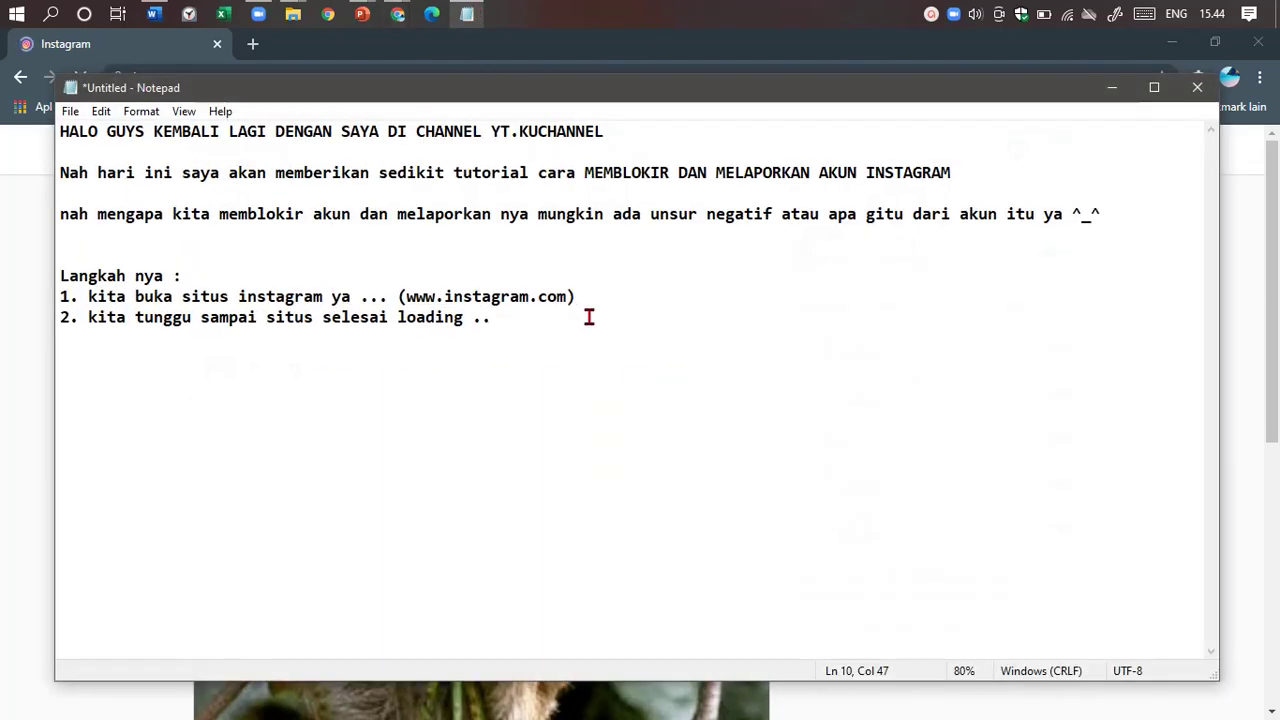
pyautogui.press('Return')
pyautogui.write('3. ')
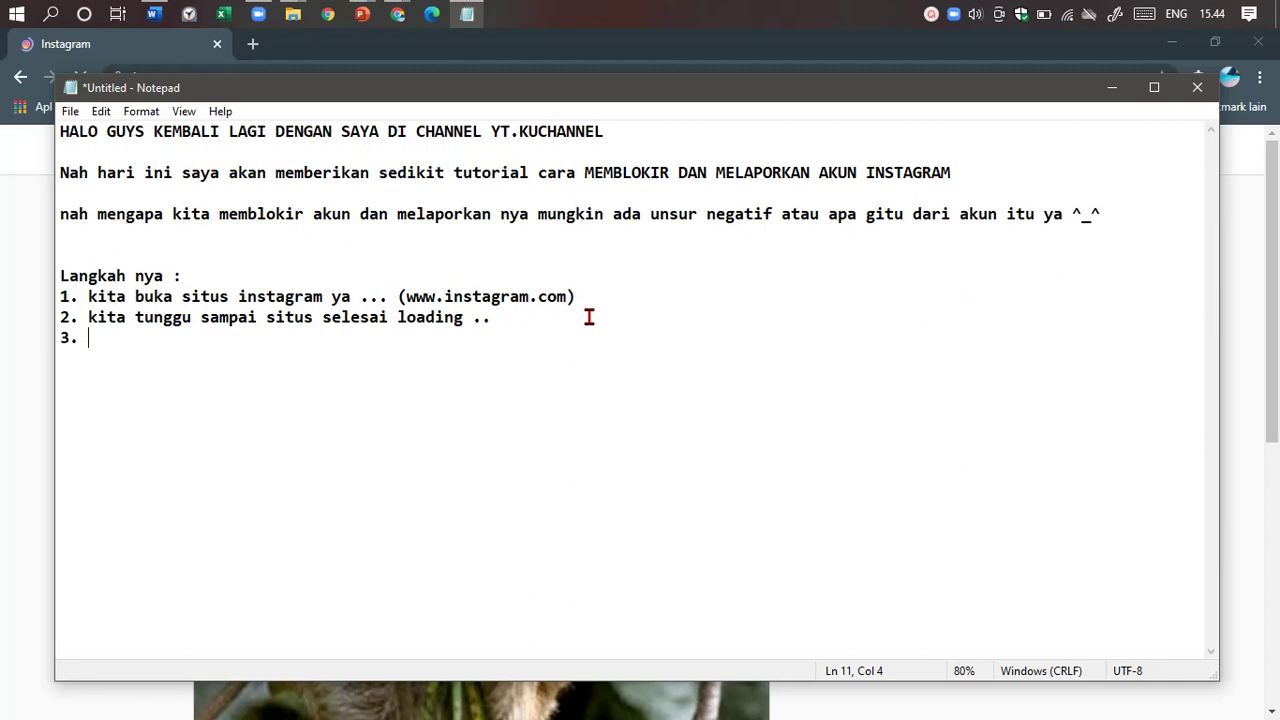
pyautogui.write('kalian seach')
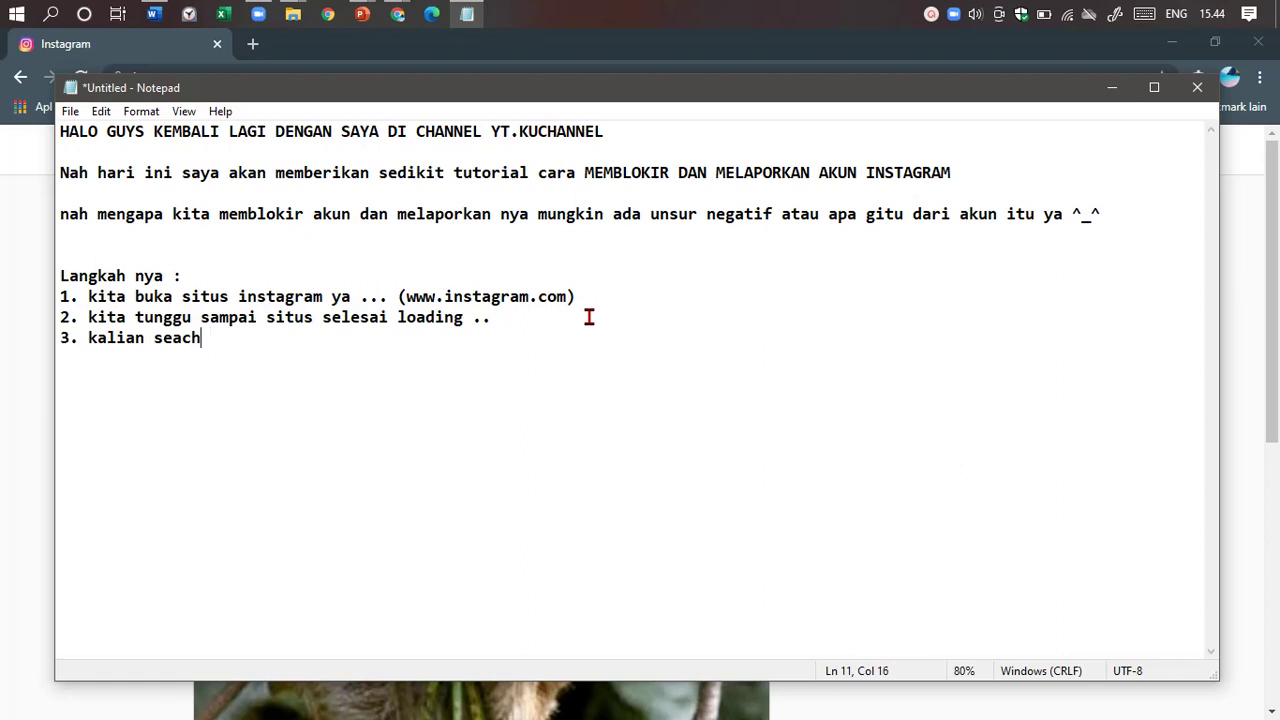
pyautogui.press('BackSpace')
pyautogui.press('BackSpace')
pyautogui.press('BackSpace')
pyautogui.write('arch')
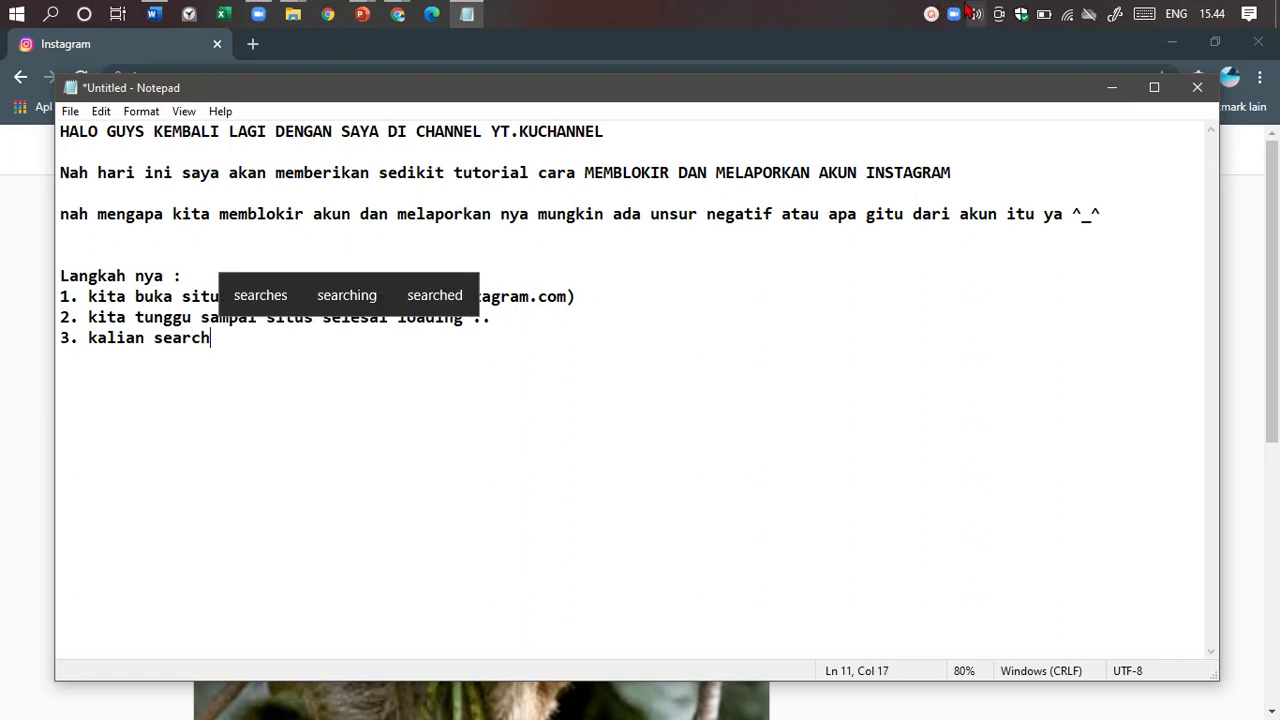
pyautogui.click(931, 14)
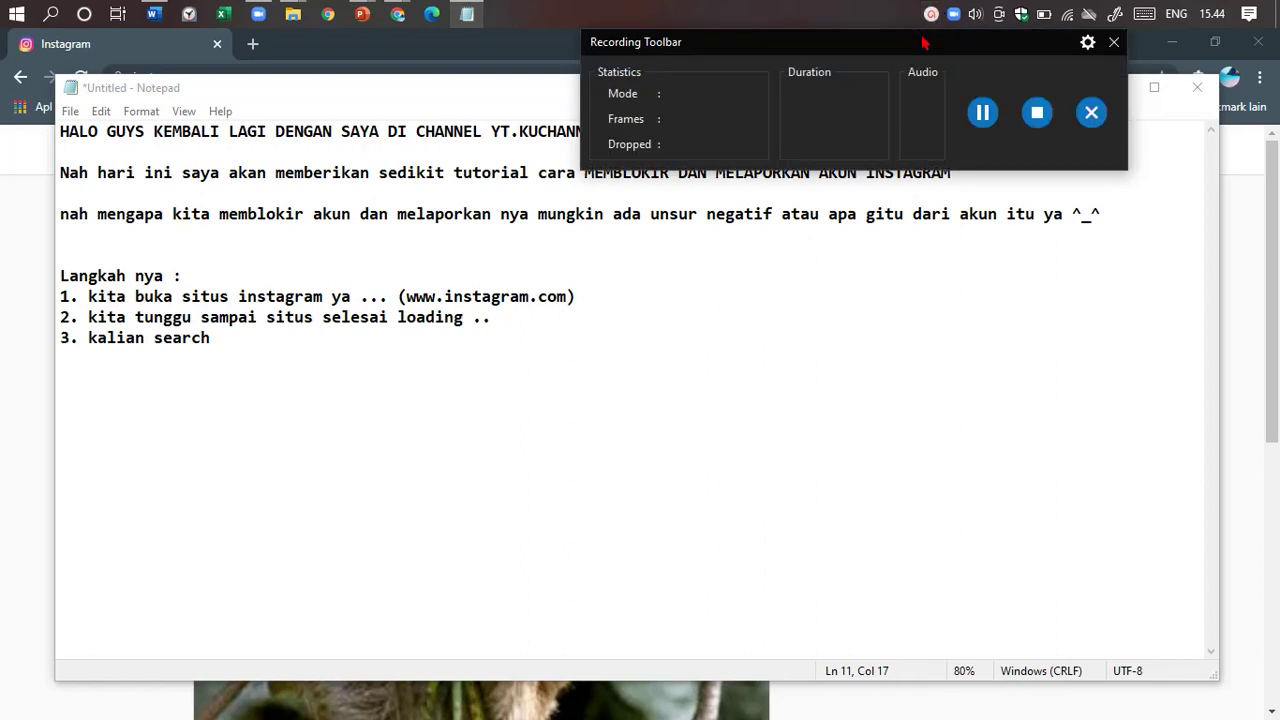
pyautogui.click(382, 372)
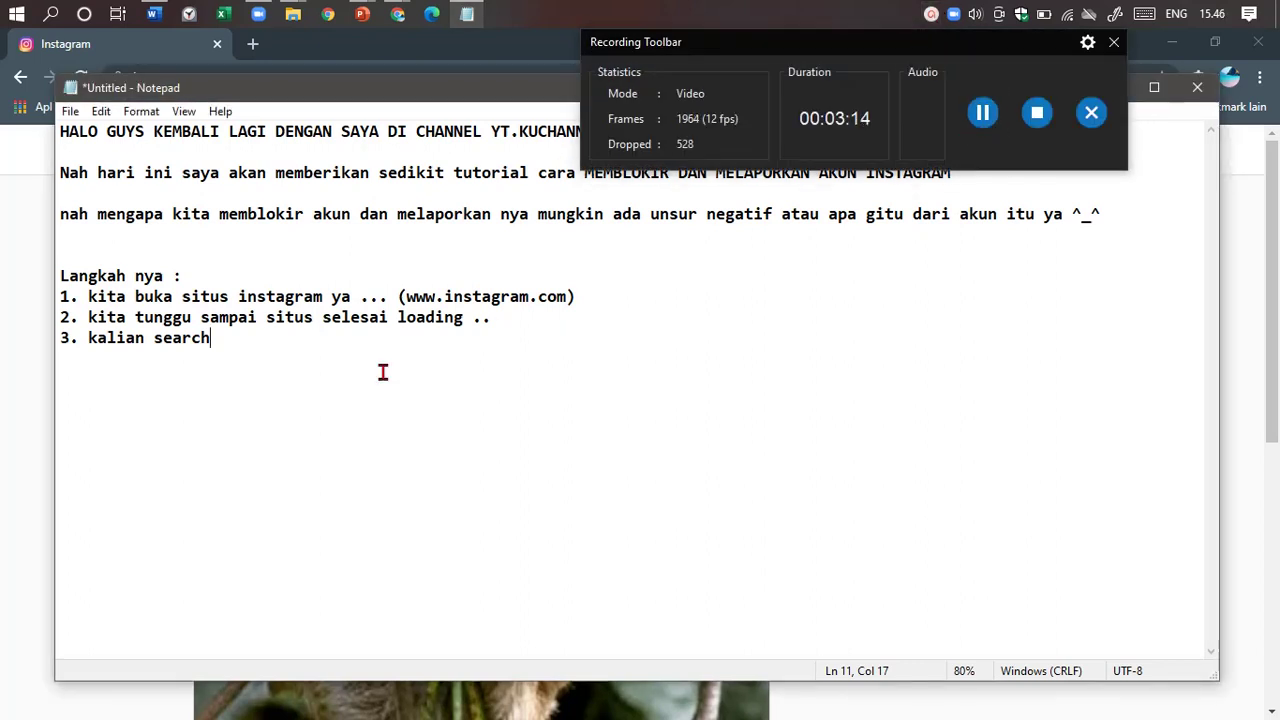
pyautogui.click(1113, 42)
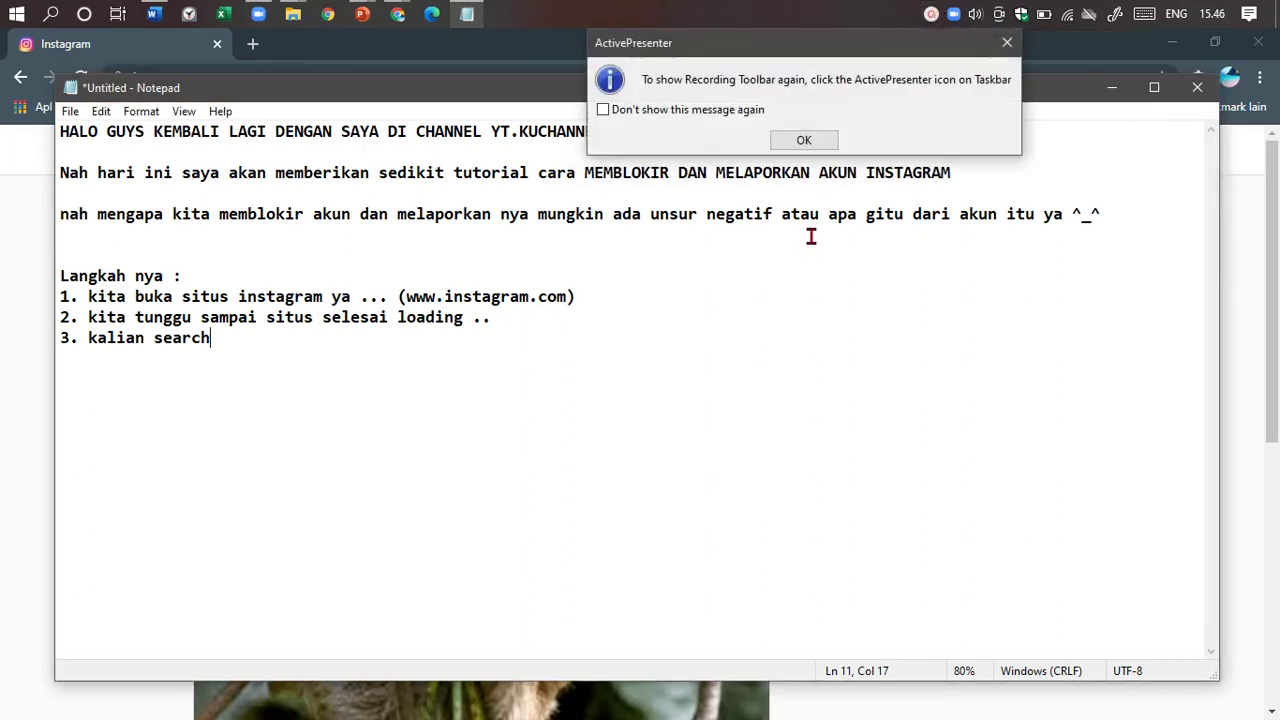
pyautogui.click(808, 140)
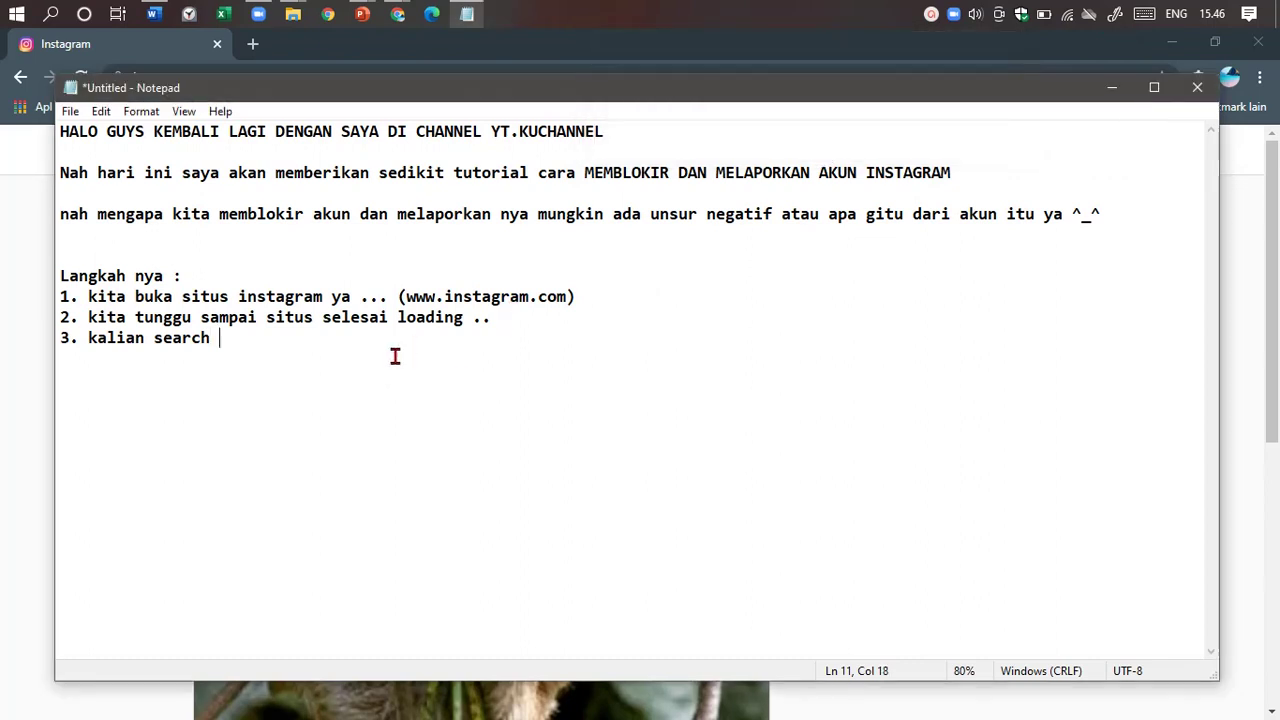
# Complete list item 3 with "username yang akan kalian blokir dan melaporkan nya ...".
pyautogui.write('username yang ')
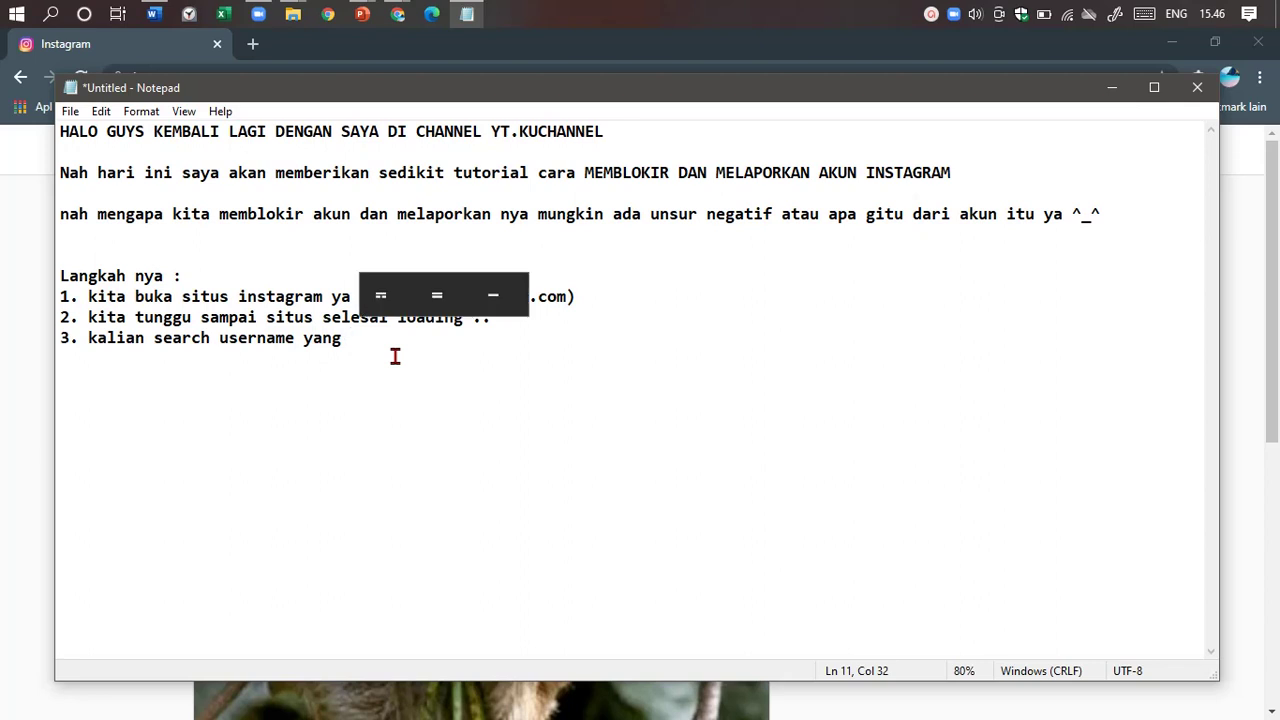
pyautogui.write('akan kalian ')
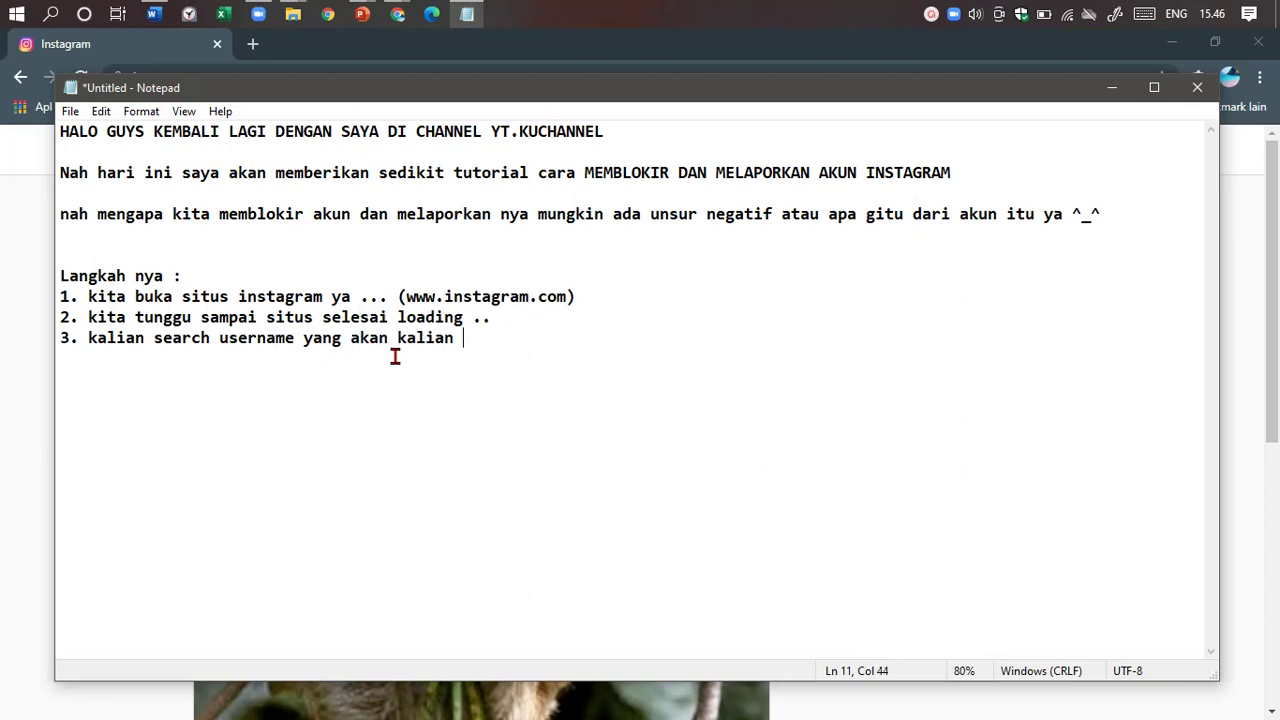
pyautogui.write('blokir dan')
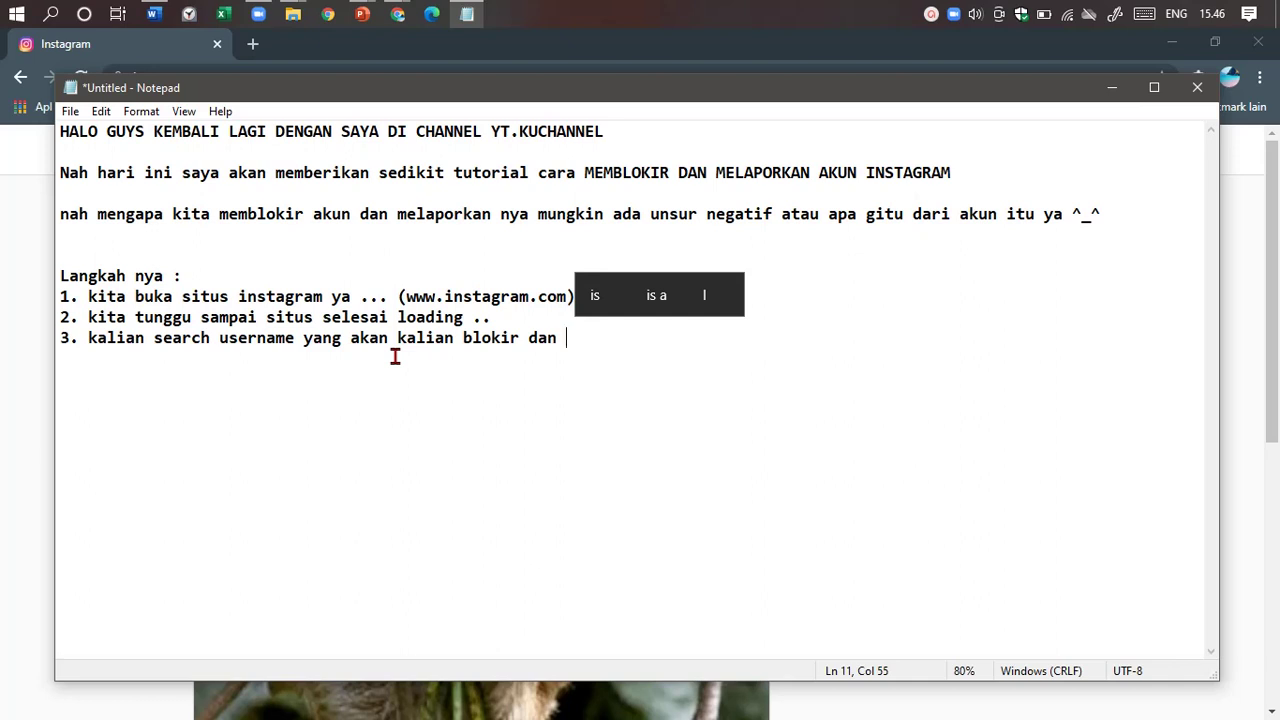
pyautogui.write(' mel')
pyautogui.press('BackSpace')
pyautogui.write('porka n')
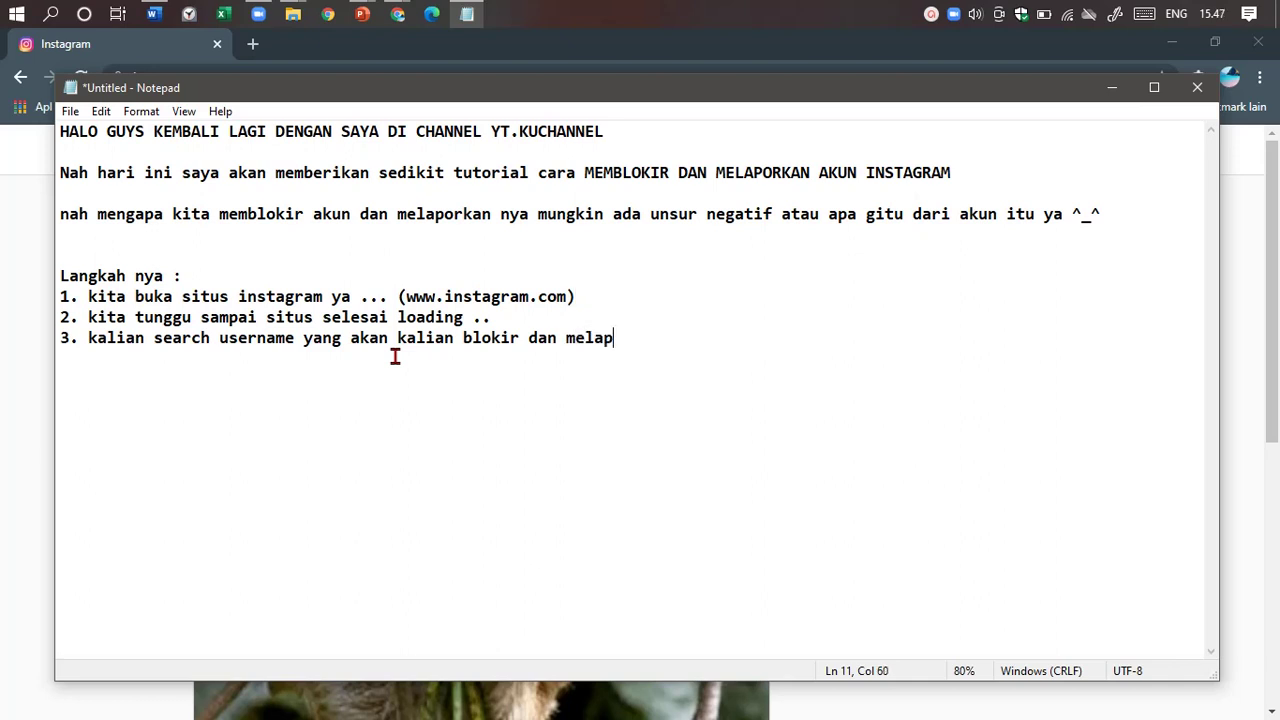
pyautogui.write('n nya ...')
pyautogui.click(931, 14)
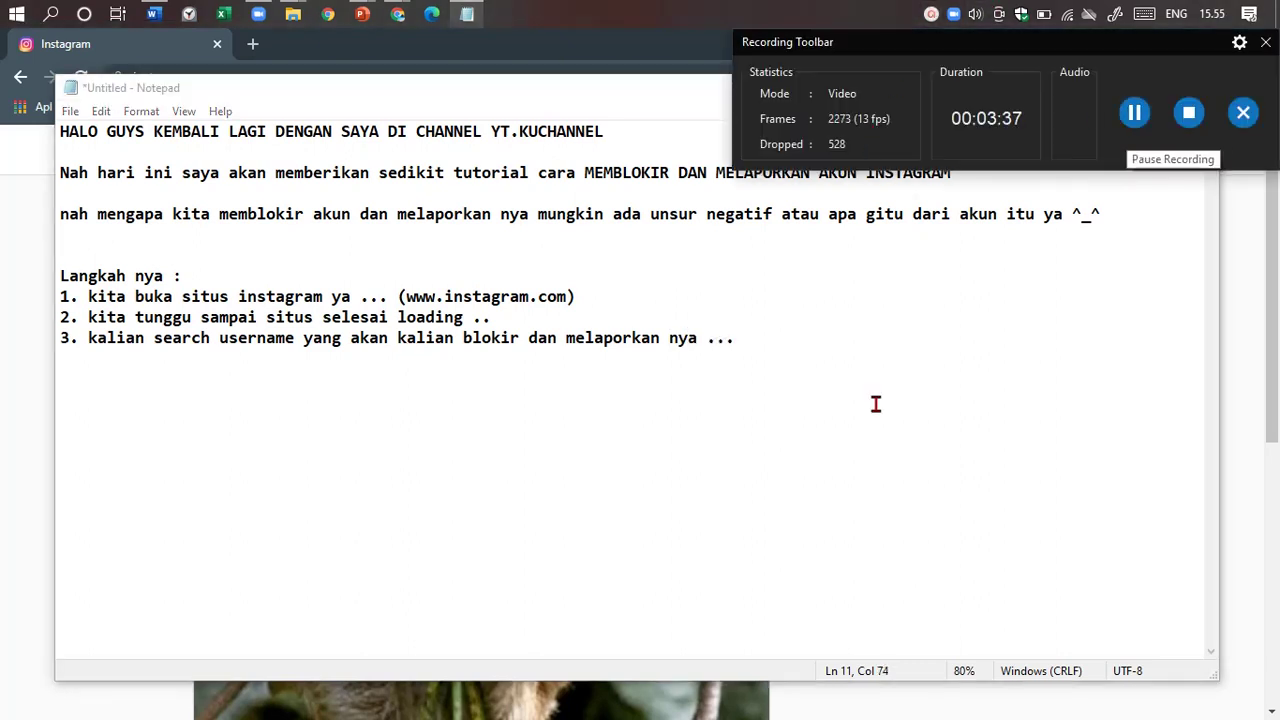
pyautogui.click(876, 404)
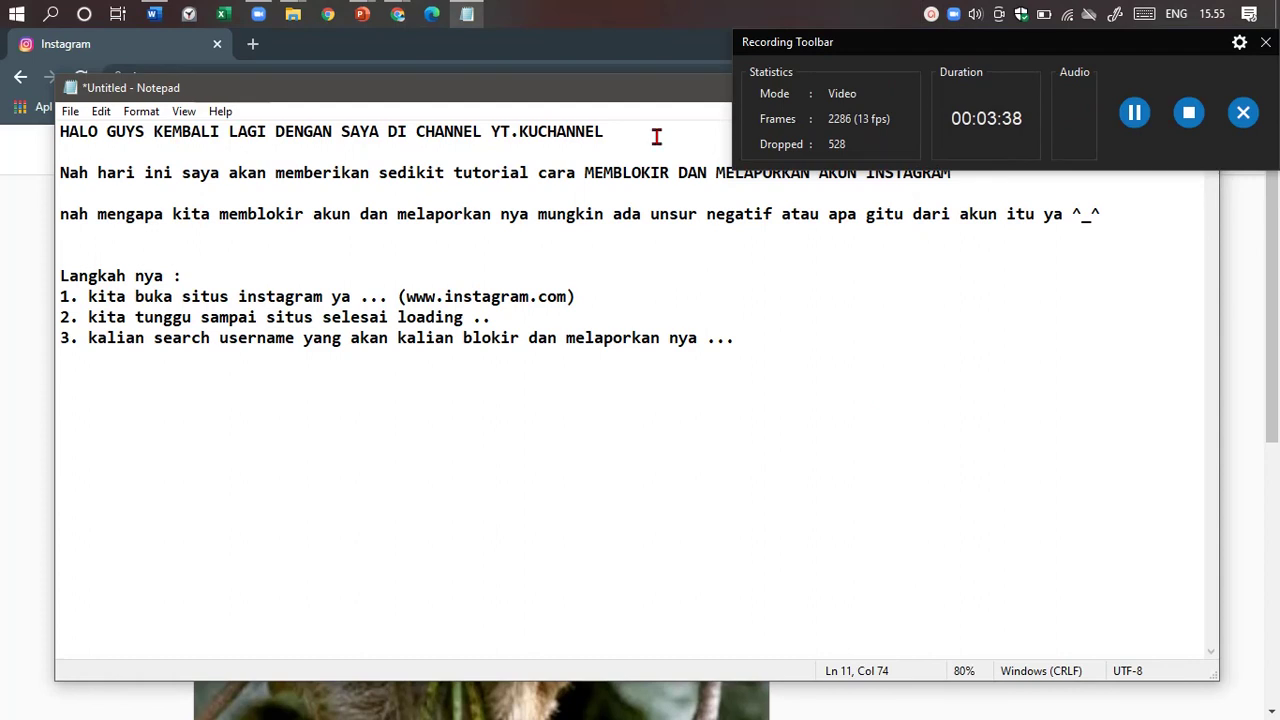
pyautogui.click(1243, 112)
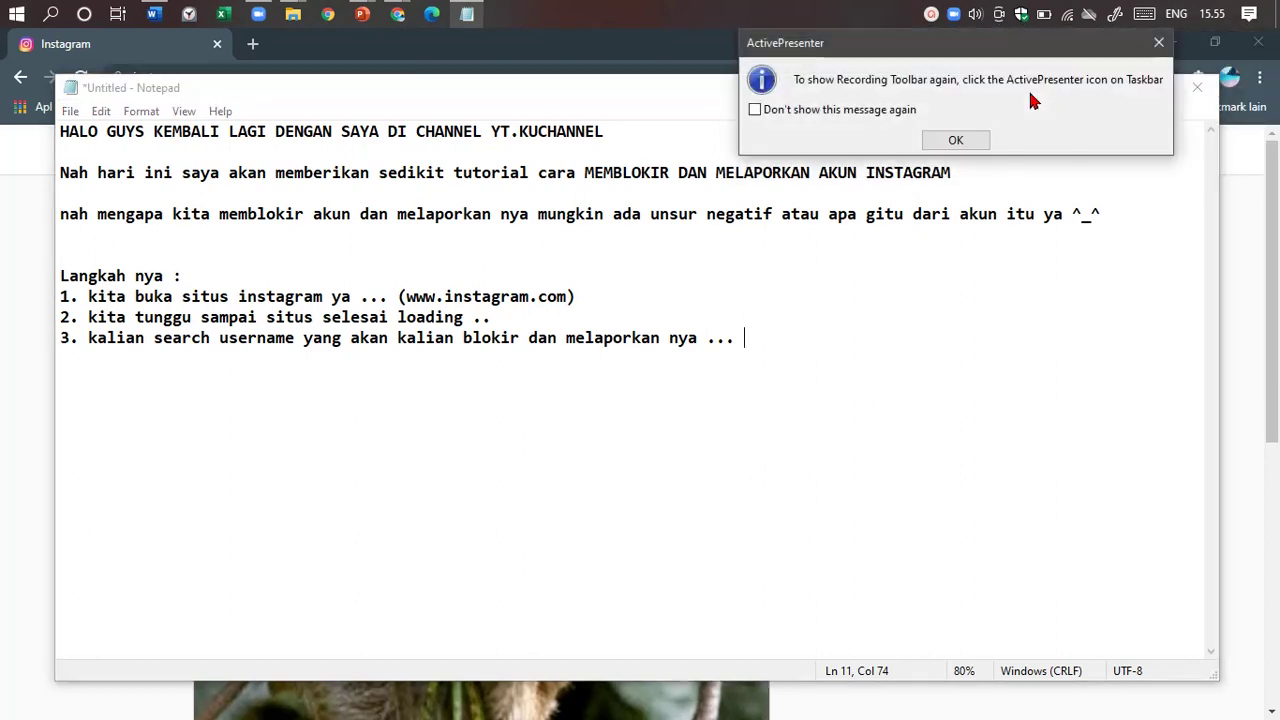
pyautogui.click(940, 142)
# Switch to Chrome, search Instagram for the target account's username and open its profile.
pyautogui.hotkey('alt', 'Tab')
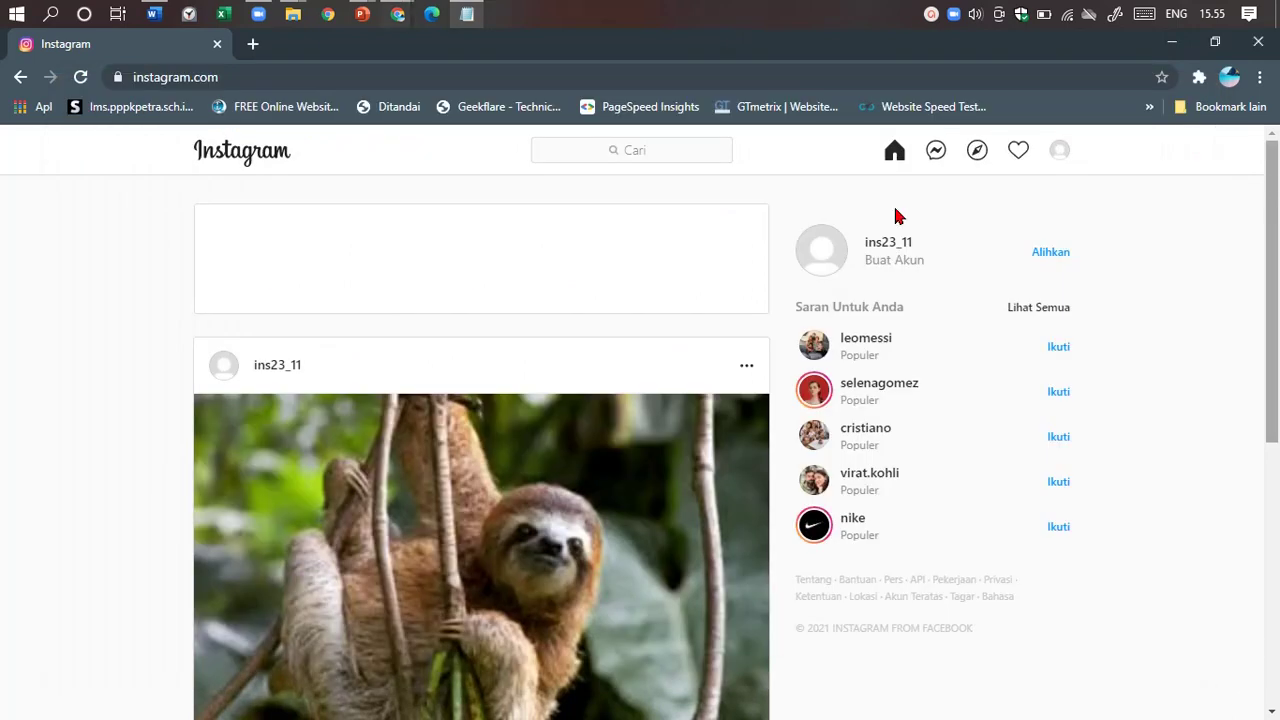
pyautogui.click(684, 156)
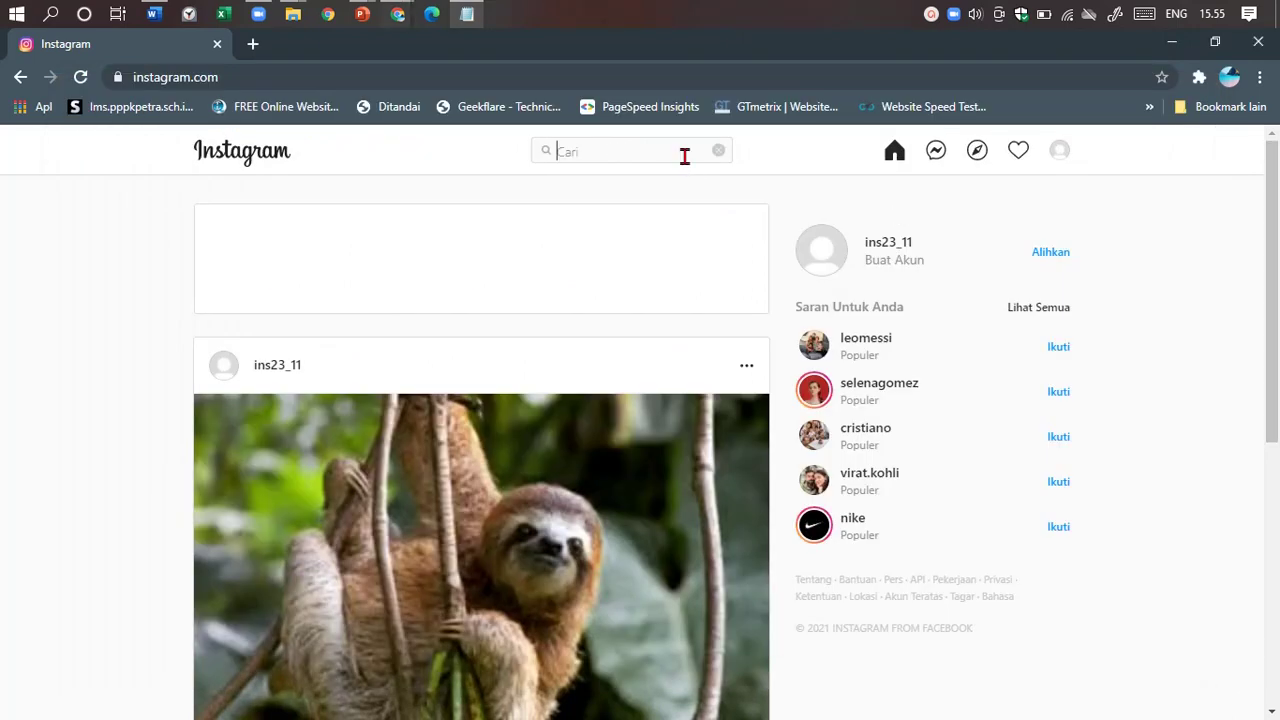
pyautogui.write('joseph123777')
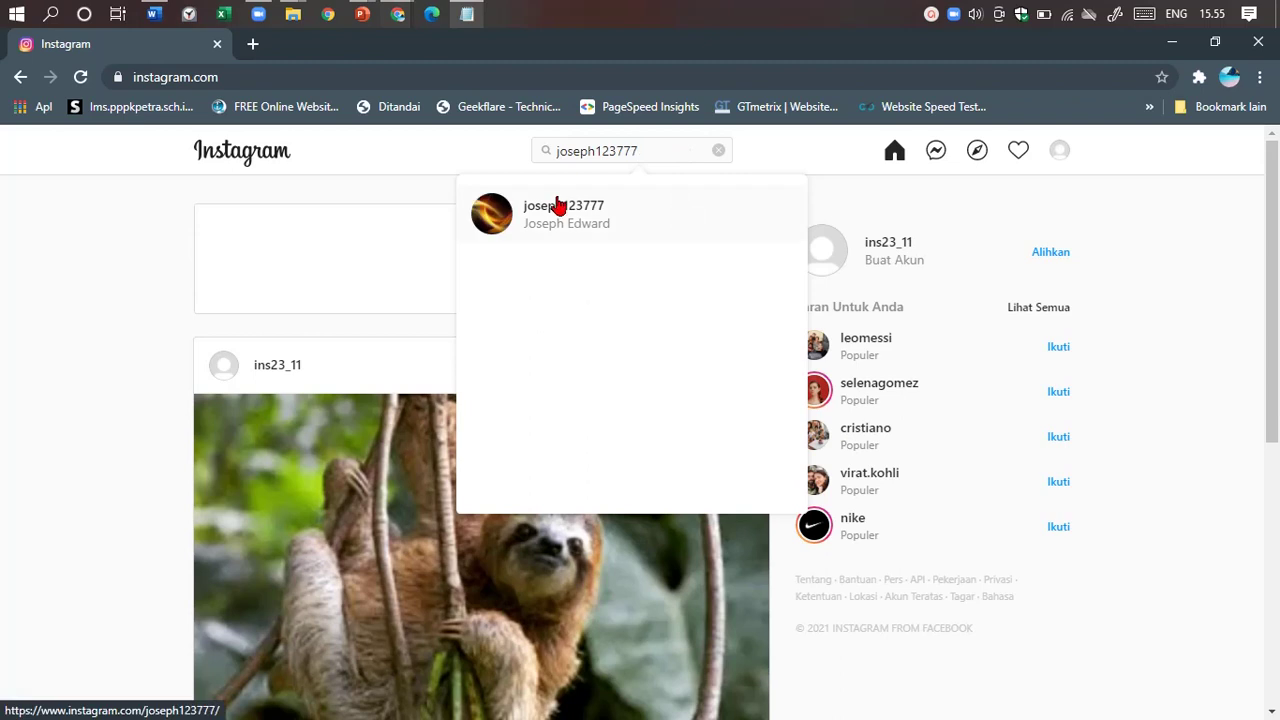
pyautogui.click(558, 205)
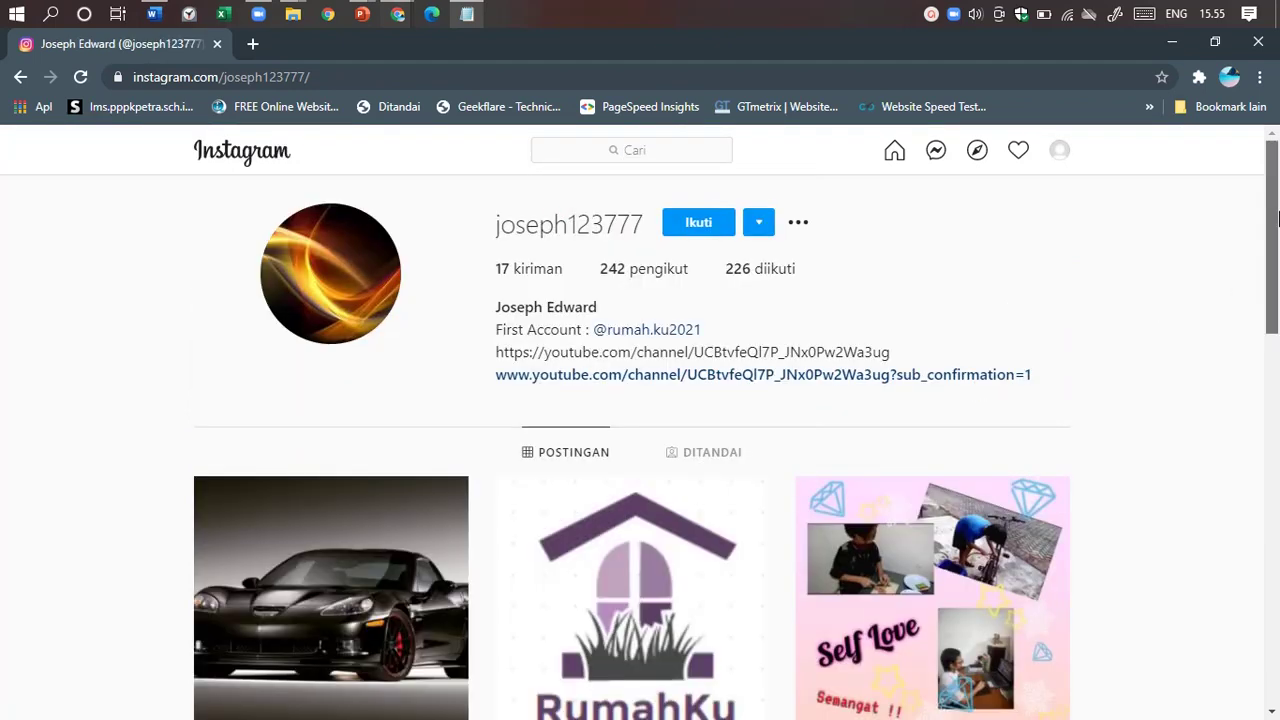
pyautogui.scroll(-15, 1278, 473)
pyautogui.scroll(15, 1261, 351)
# Block the user of the open Instagram profile and close the confirmation message.
pyautogui.click(763, 233)
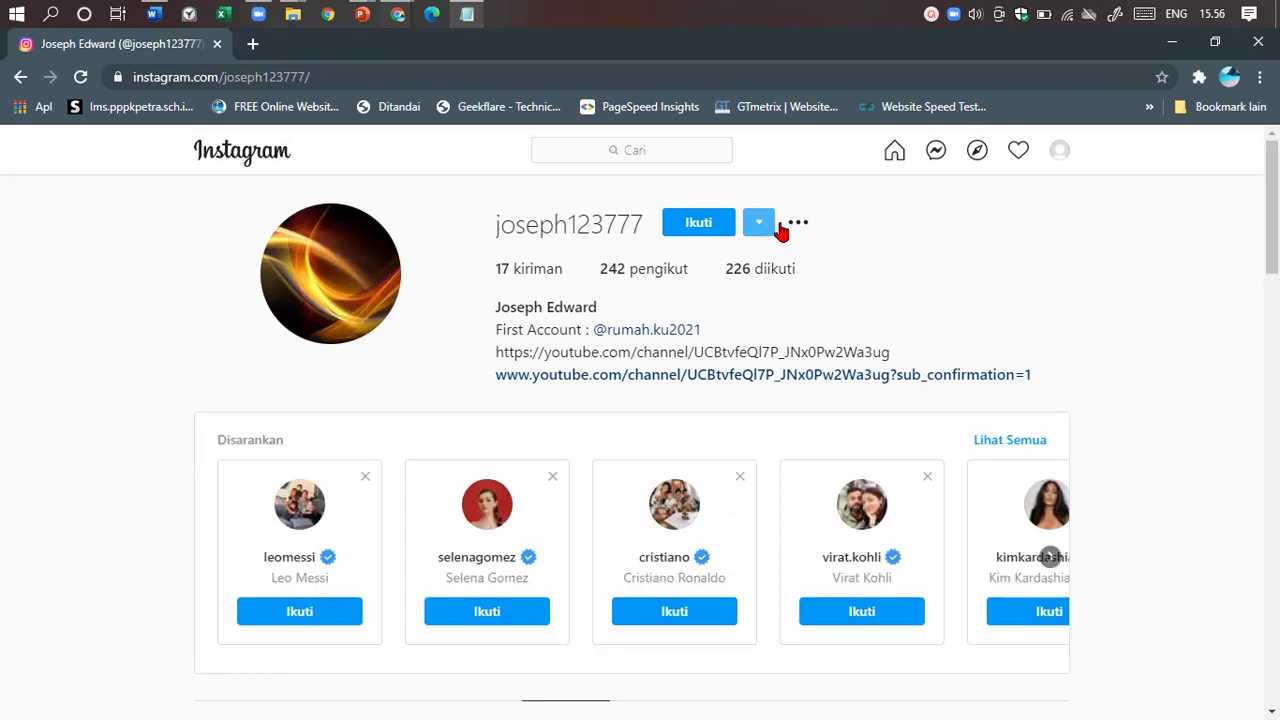
pyautogui.click(797, 223)
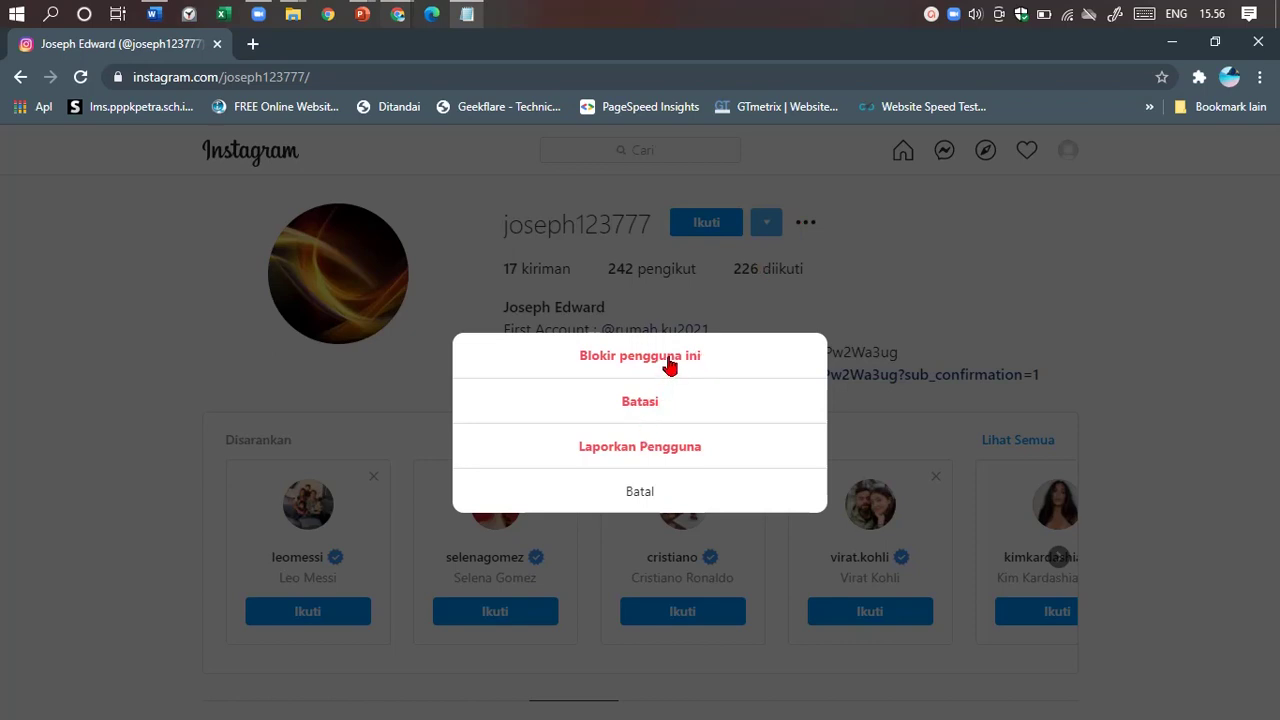
pyautogui.click(728, 361)
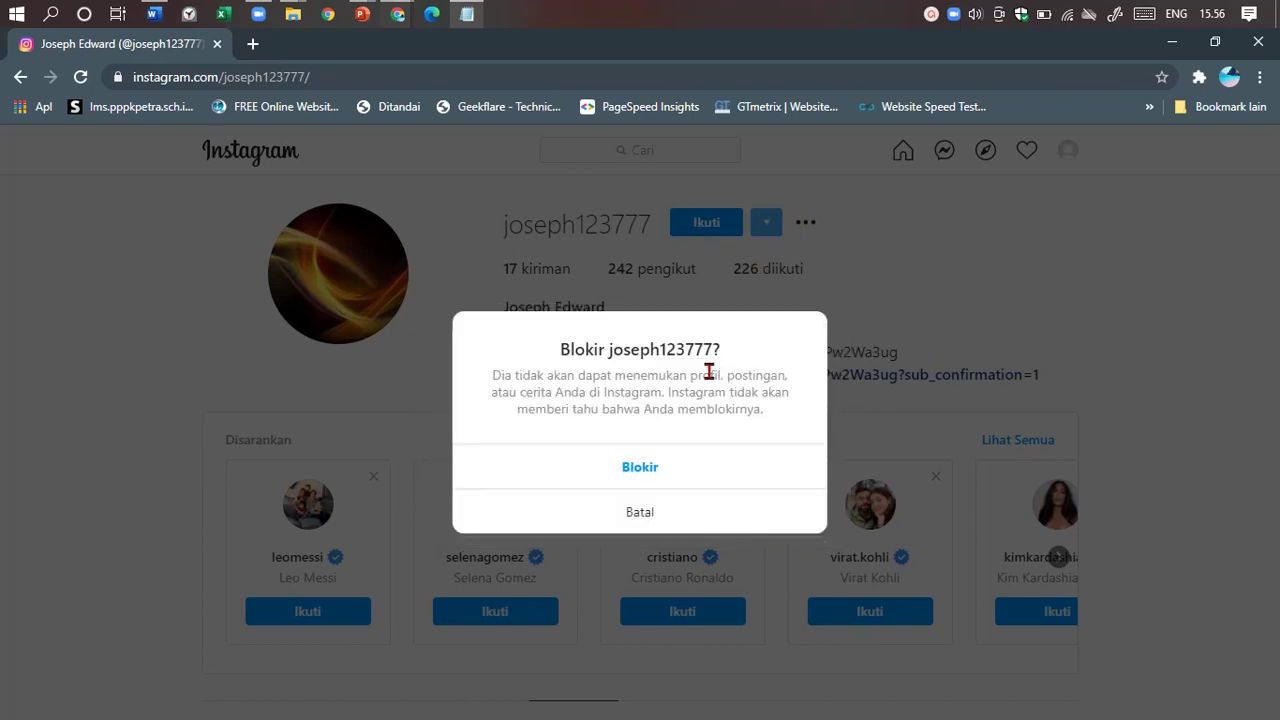
pyautogui.click(679, 467)
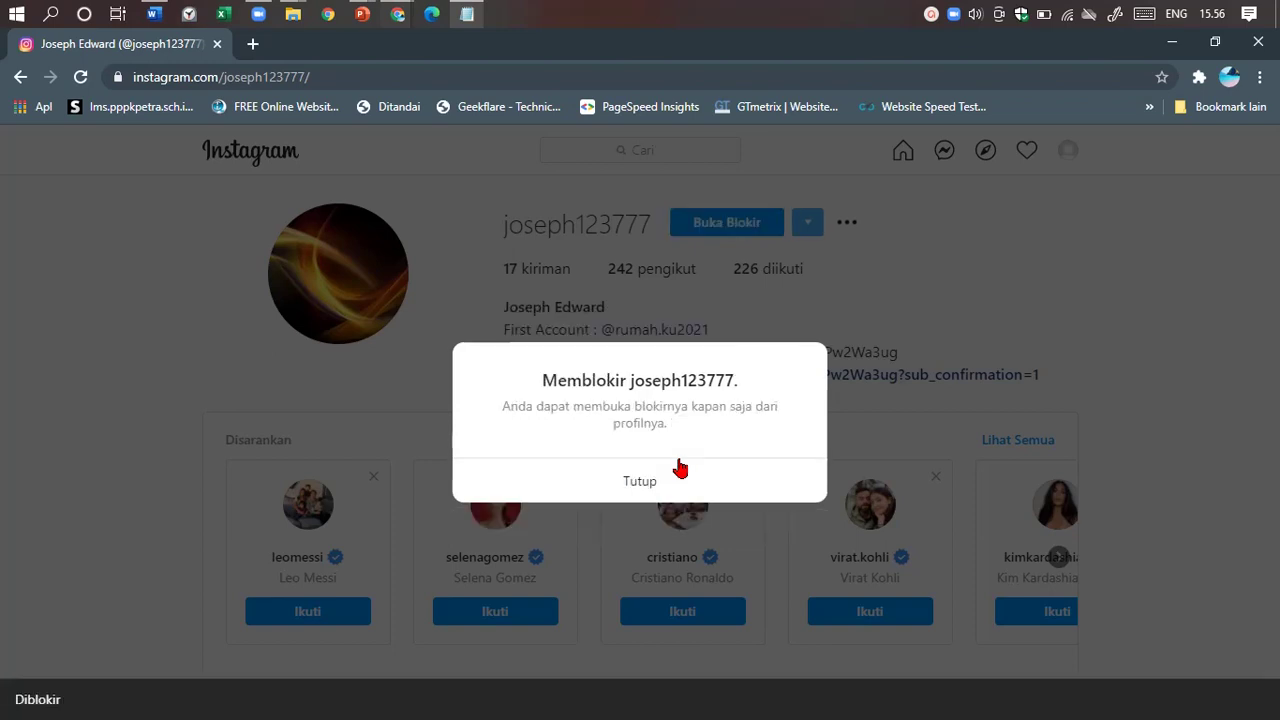
pyautogui.click(680, 481)
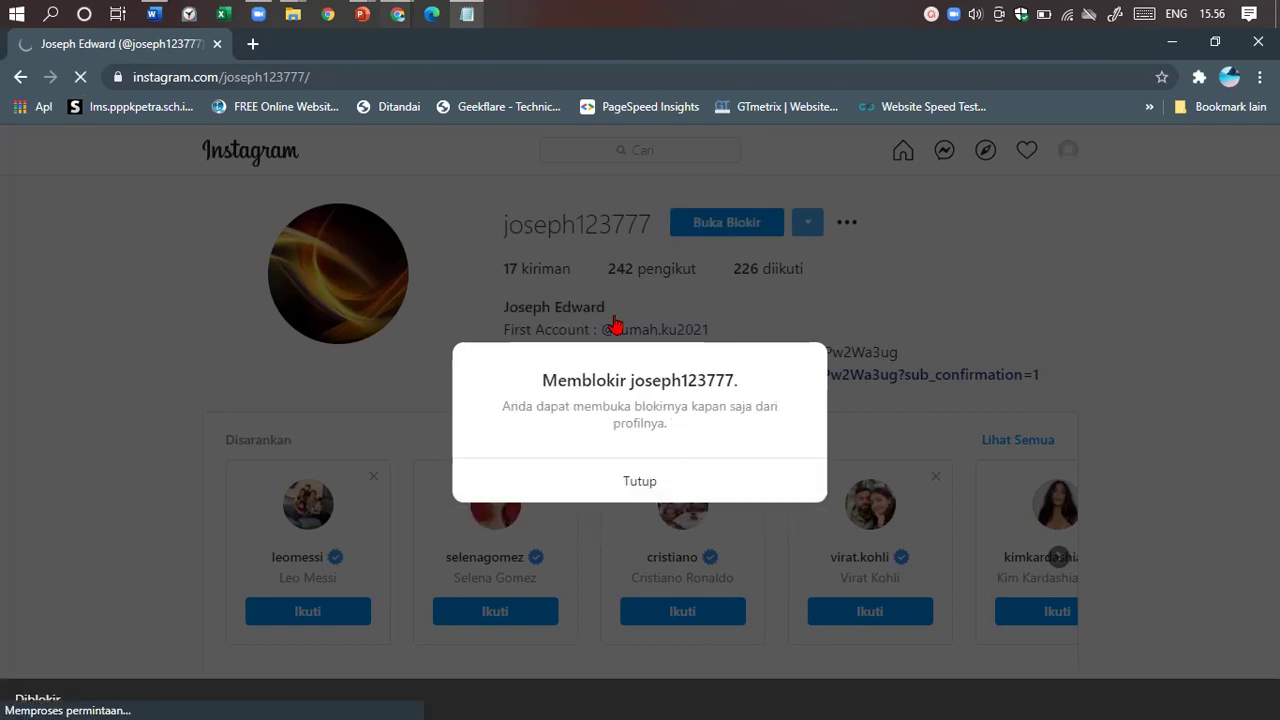
# Return to Notepad and add list item 4: "4. Nah akun yang kita pilih sudah terblokir ...".
pyautogui.click(470, 12)
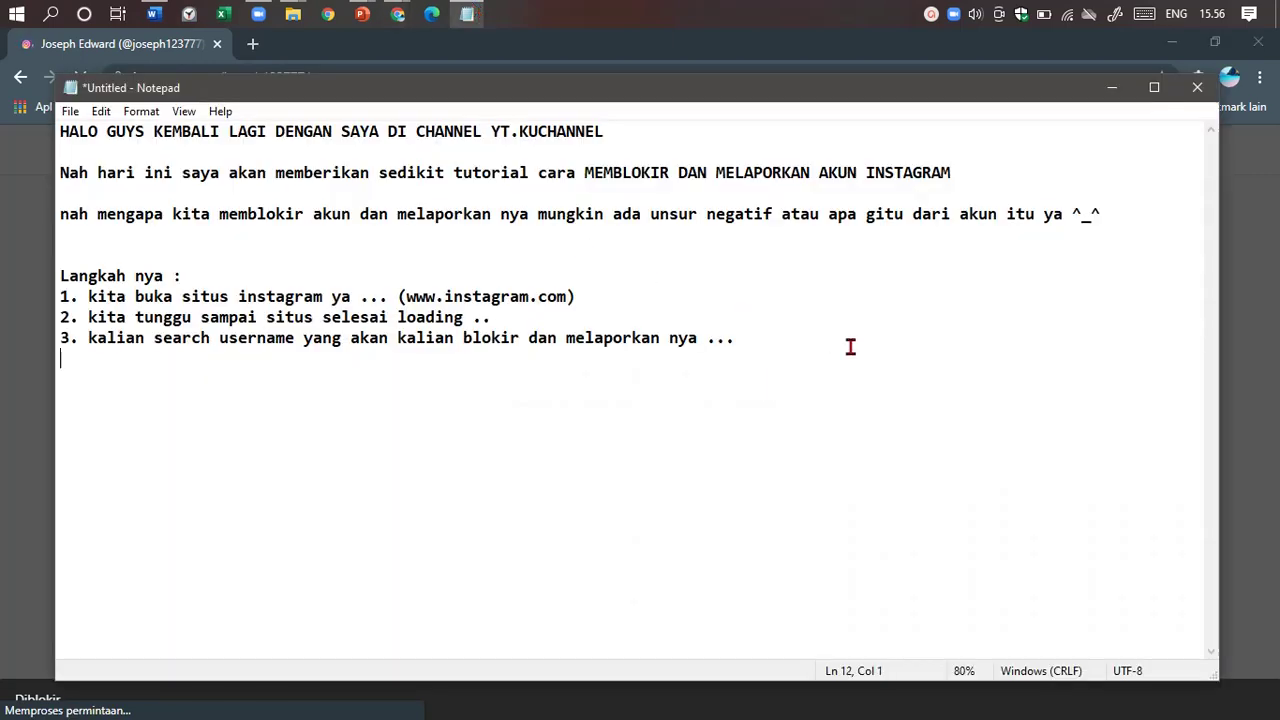
pyautogui.write('4. Nah')
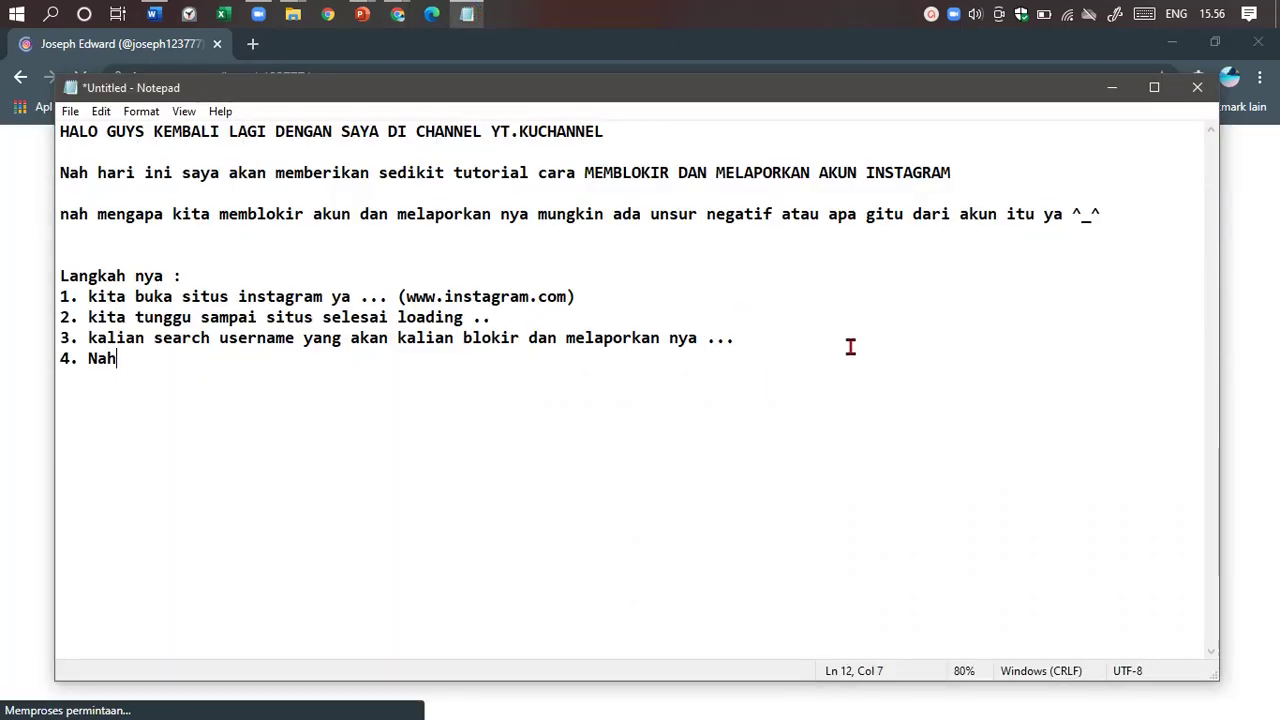
pyautogui.write(' akun yang k')
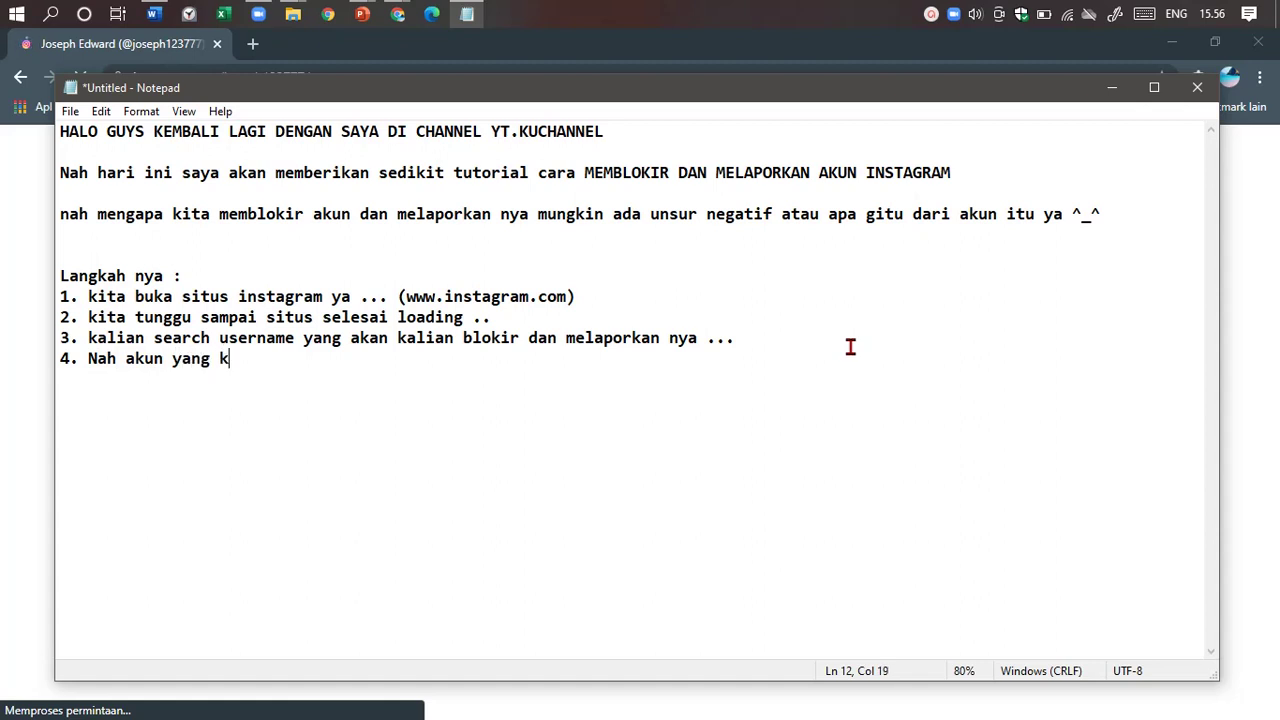
pyautogui.write('ita pilih s')
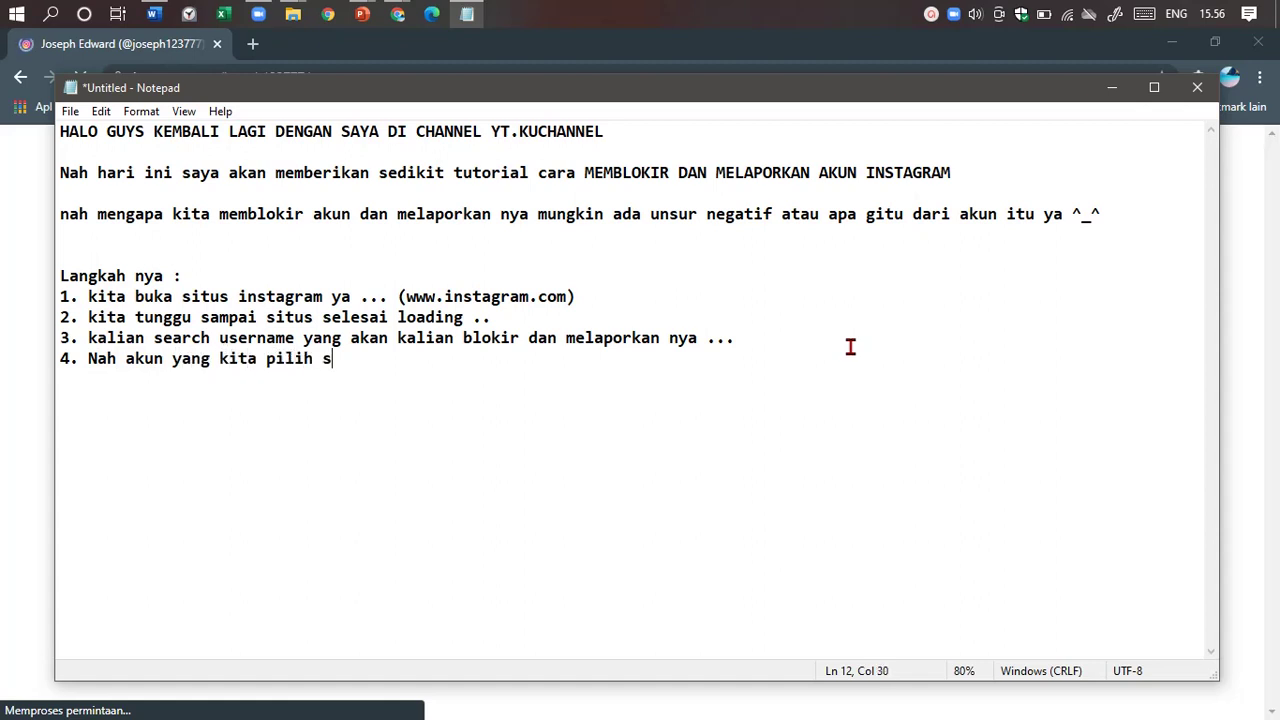
pyautogui.write('udah terblokir')
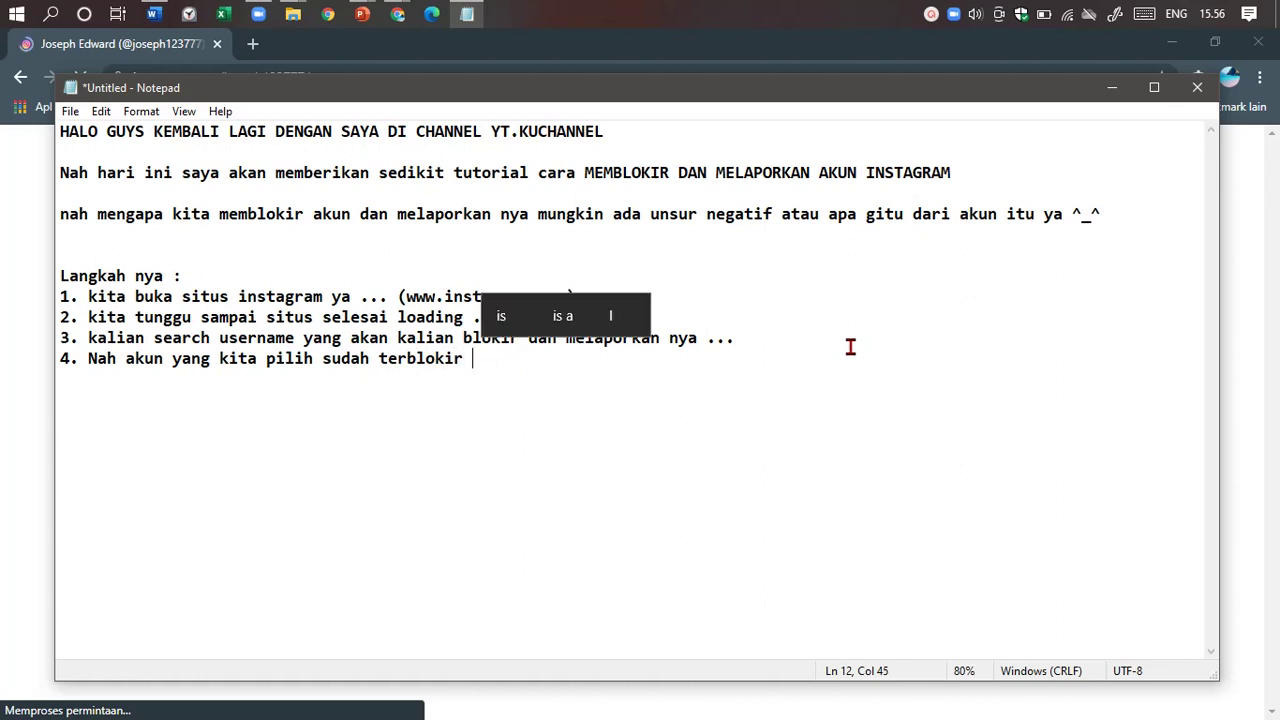
pyautogui.write(' ..')
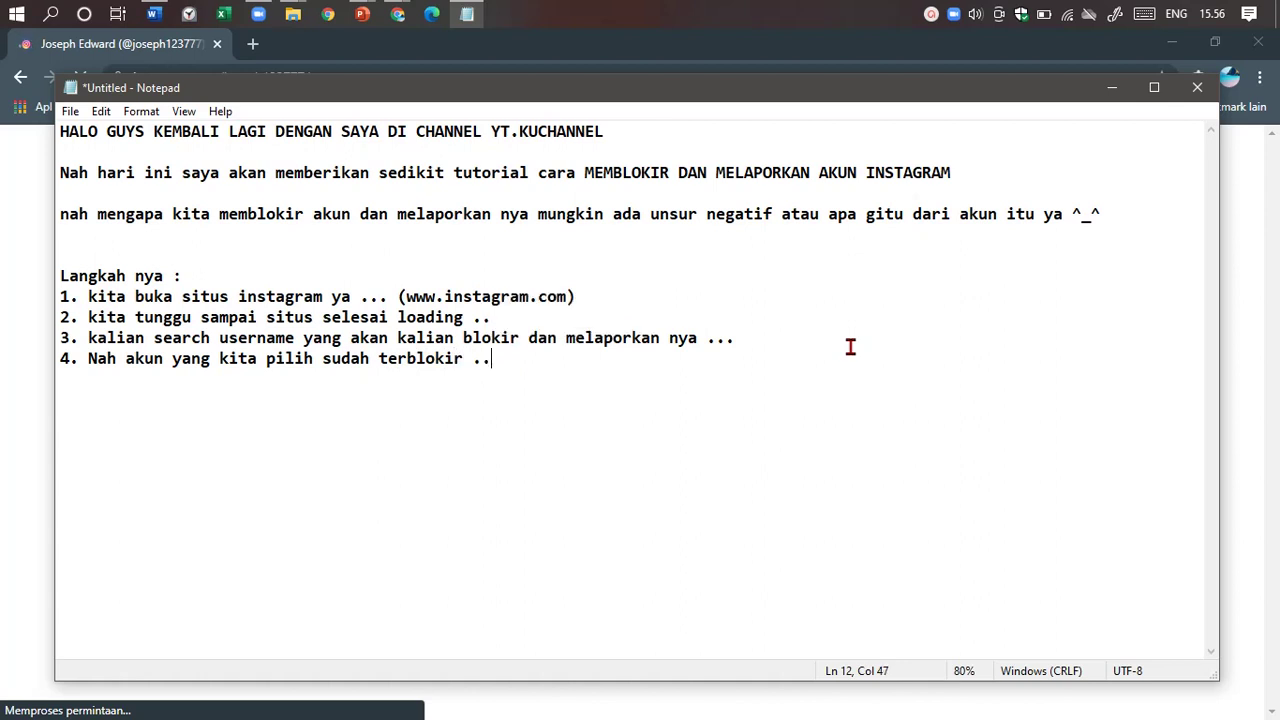
# Below item 4, after a blank line, write "Jadi pemilik akun tersebut tidak bisa men dm kita ...".
pyautogui.write('Jadi')
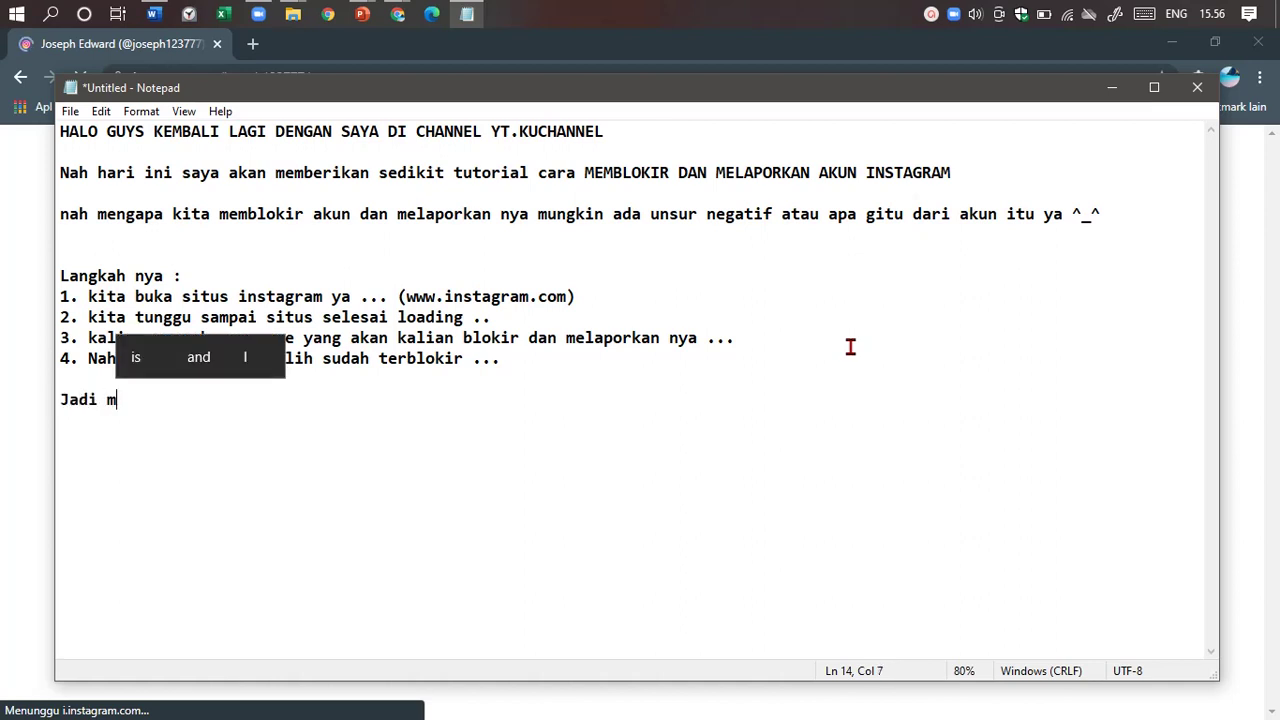
pyautogui.write(' m')
pyautogui.press('BackSpace')
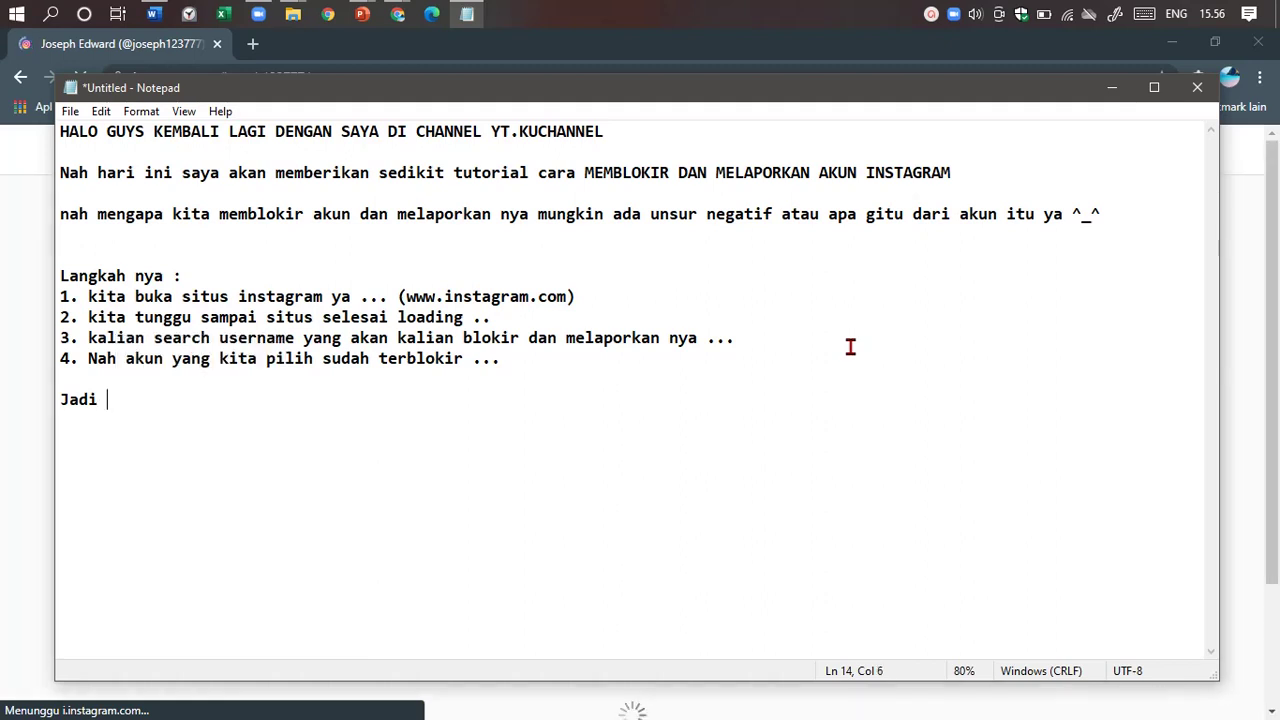
pyautogui.write('pemilik aku')
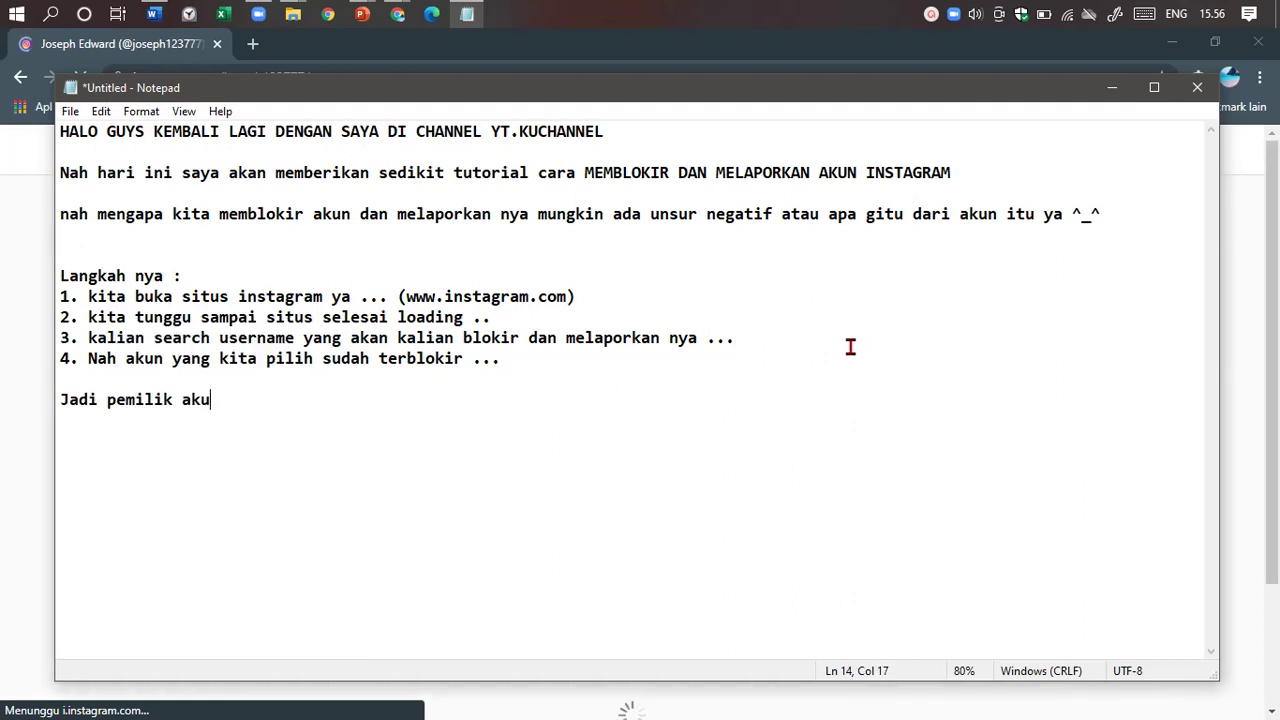
pyautogui.write('n terseb')
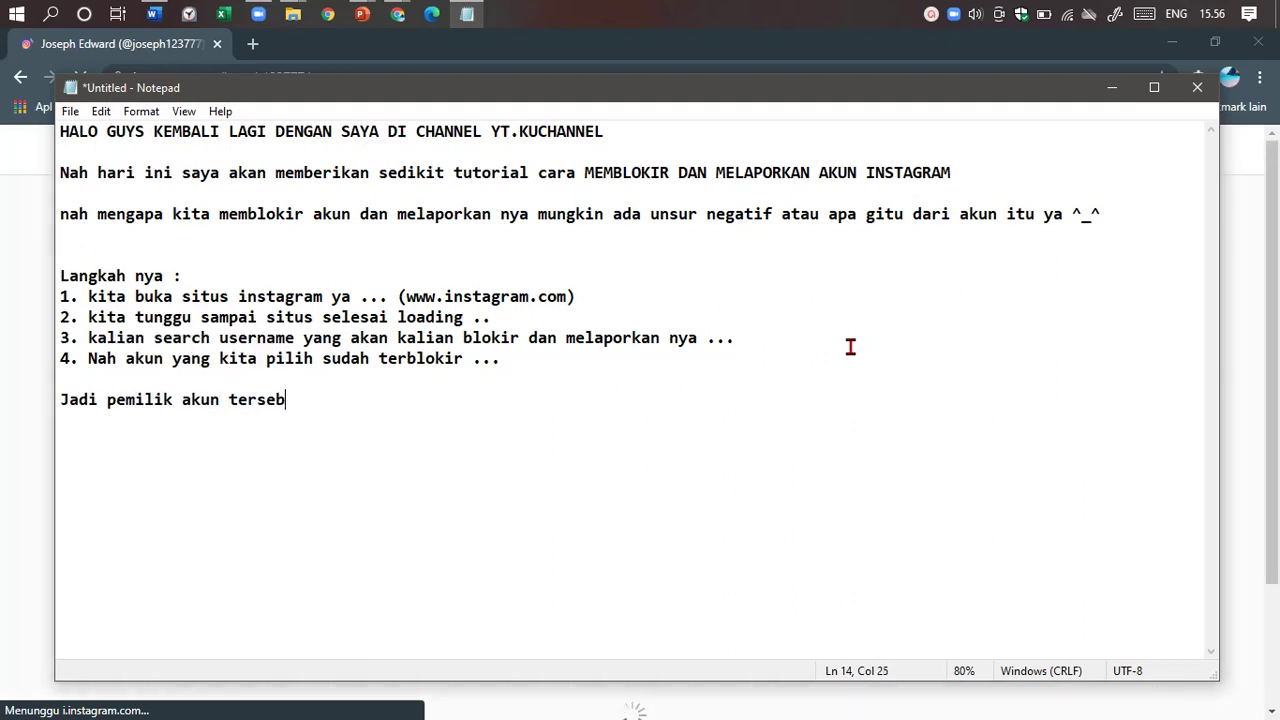
pyautogui.write('ut tidak ')
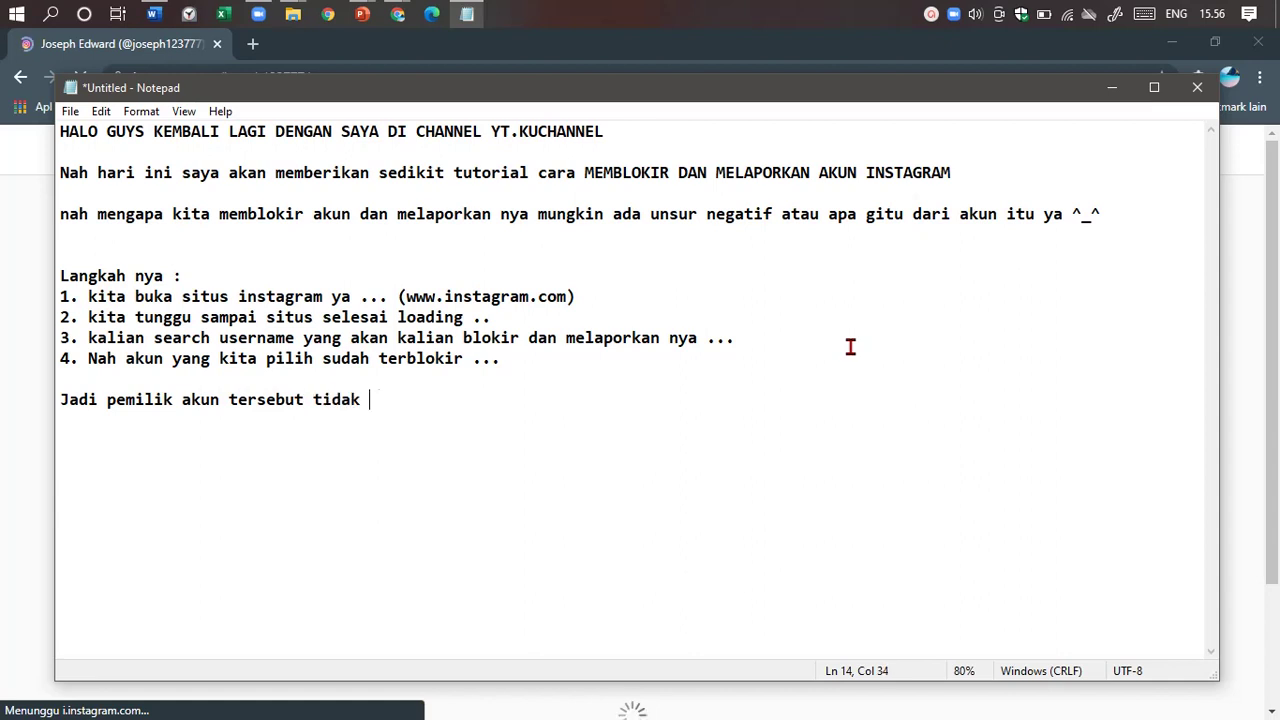
pyautogui.write('bisa men dm ')
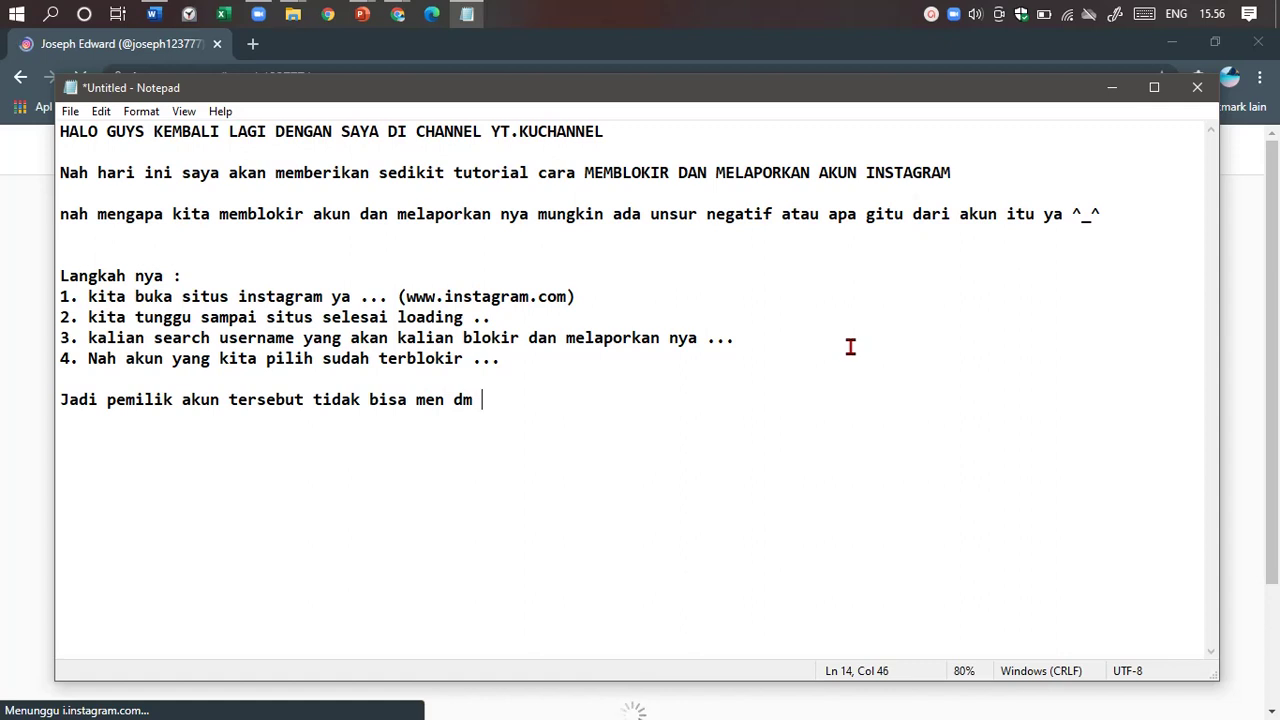
pyautogui.write('kita')
# Insert "(Direct Messsange)" between "dm" and "kita" in the last sentence, and return the cursor to the line below it.
pyautogui.press('Left')
pyautogui.press('Left')
pyautogui.press('Left')
pyautogui.press('Left')
pyautogui.press('Left')
pyautogui.press('Left')
pyautogui.press('Left')
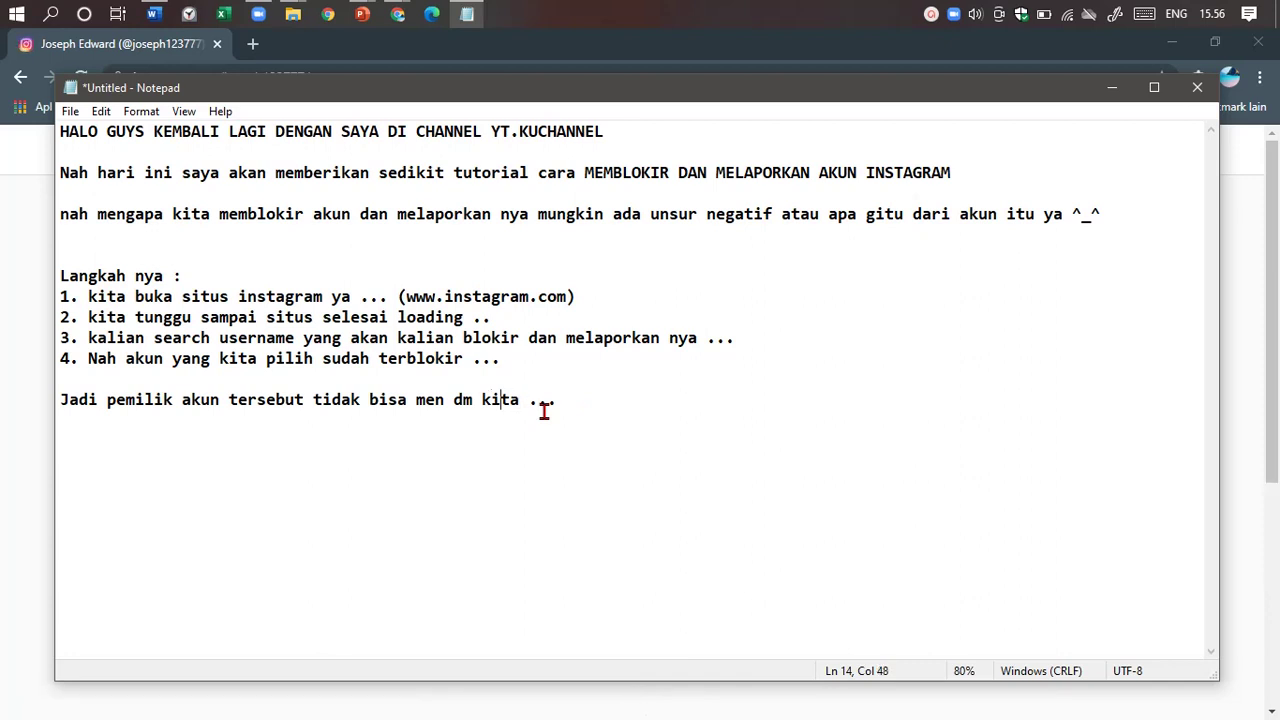
pyautogui.write('()')
pyautogui.write('Dire')
pyautogui.write('ct Me')
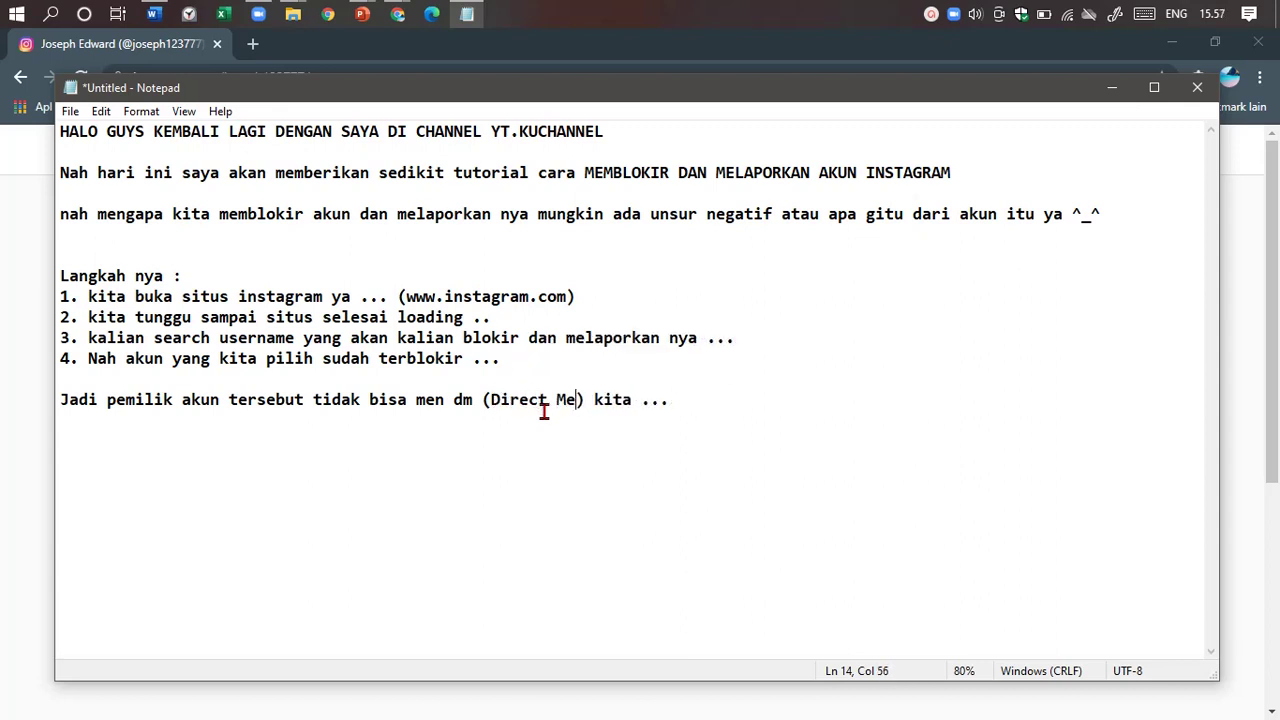
pyautogui.write('sssange')
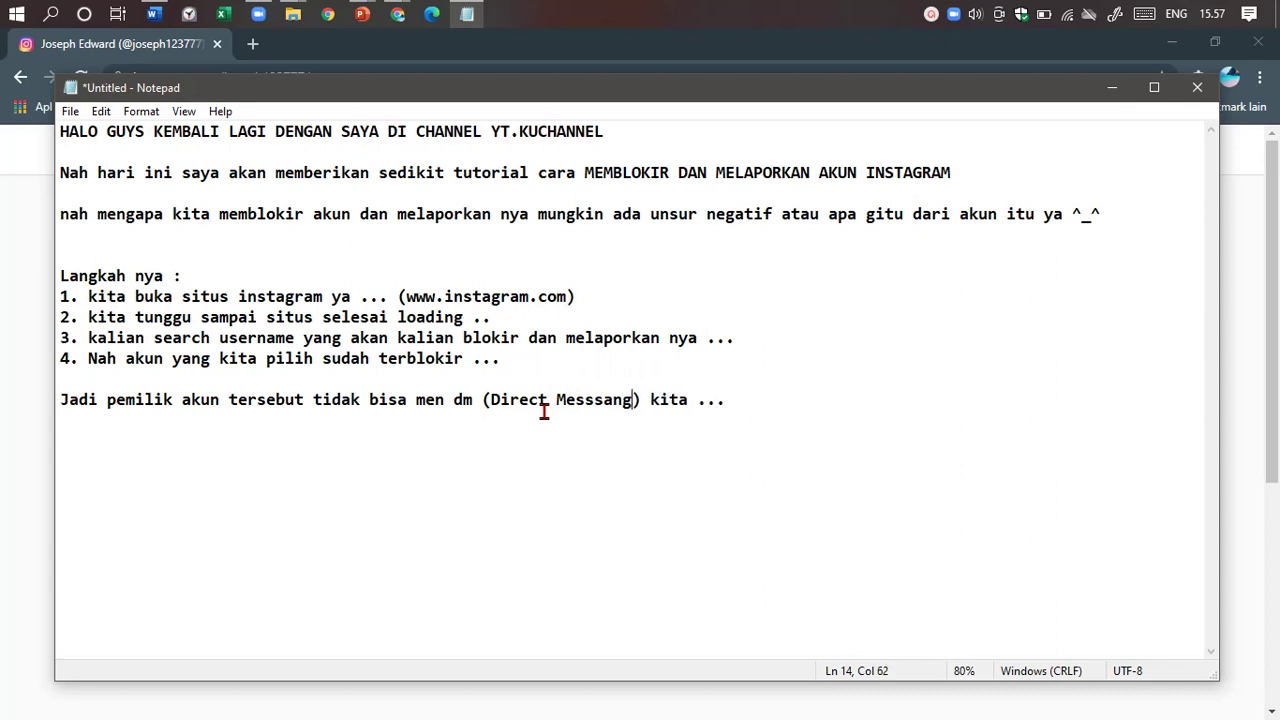
pyautogui.press('Right')
pyautogui.press('Right')
pyautogui.press('Right')
pyautogui.press('Right')
pyautogui.press('Right')
pyautogui.press('Right')
pyautogui.press('Right')
pyautogui.press('Right')
pyautogui.press('Right')
pyautogui.press('Right')
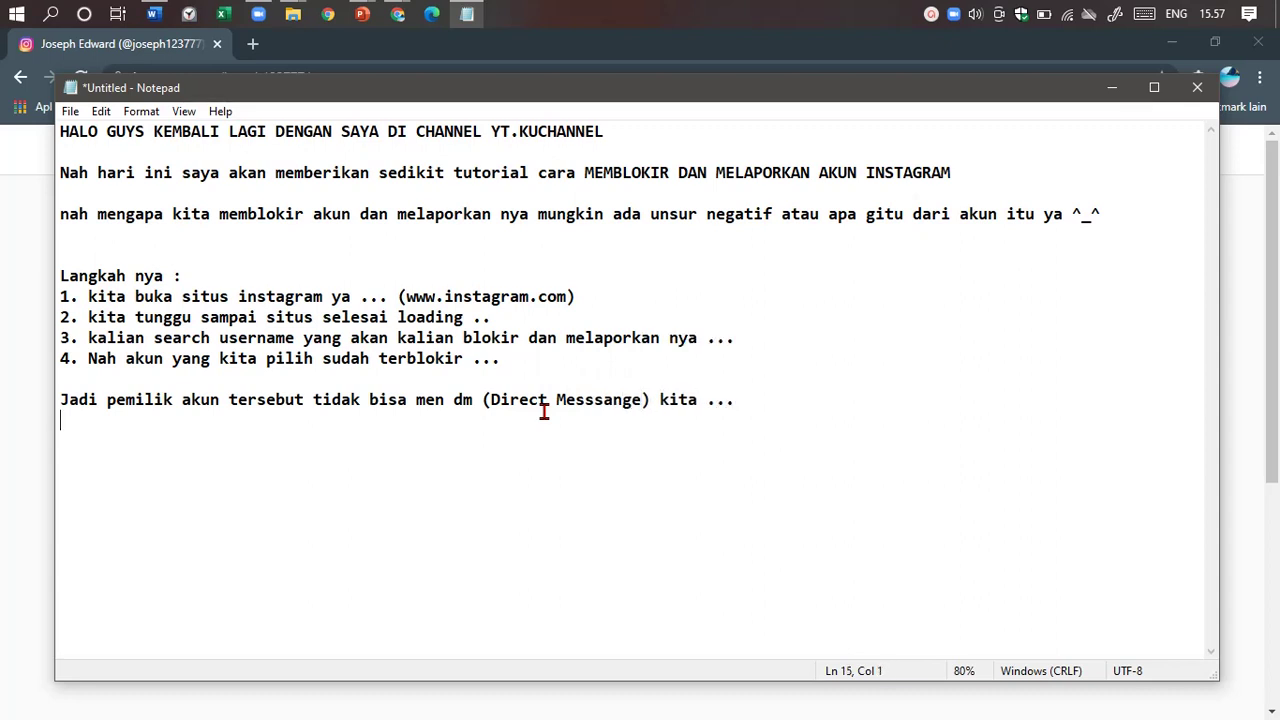
pyautogui.click(931, 14)
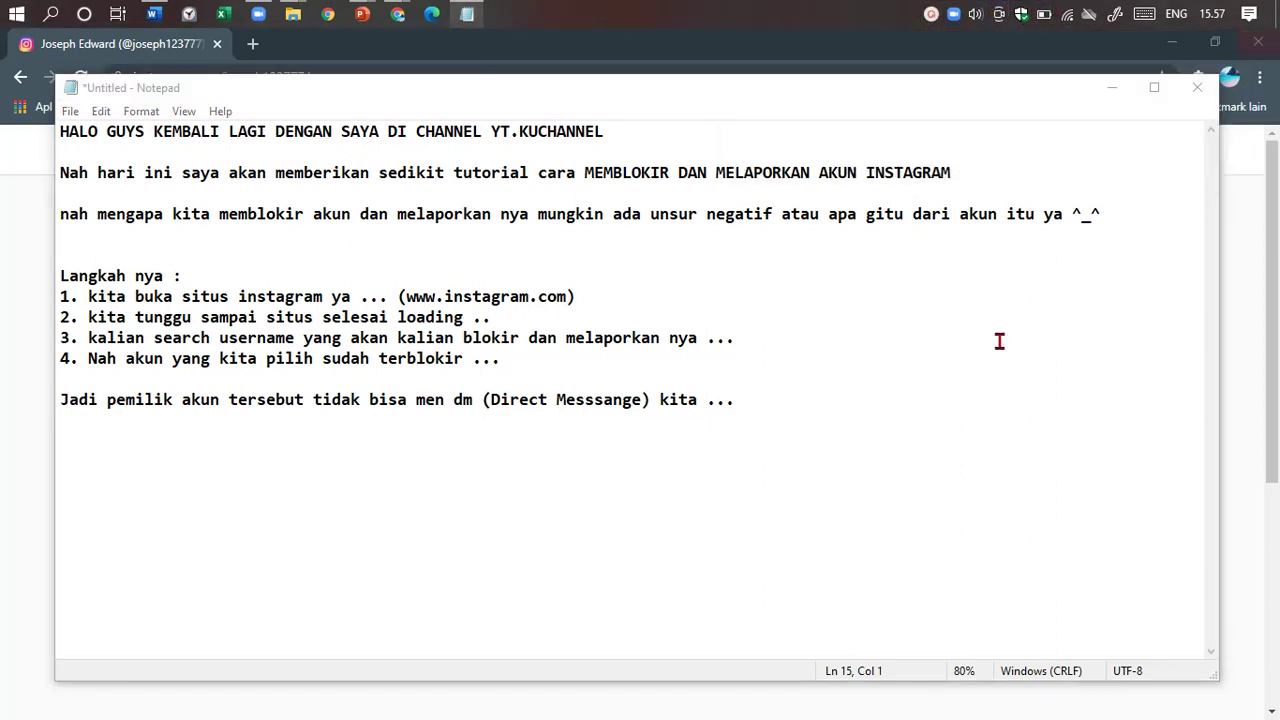
pyautogui.click(946, 379)
# Switch to Chrome, report the blocked Instagram profile's user with the reason "Ini adalah spam", and close the thank-you message.
pyautogui.click(1278, 335)
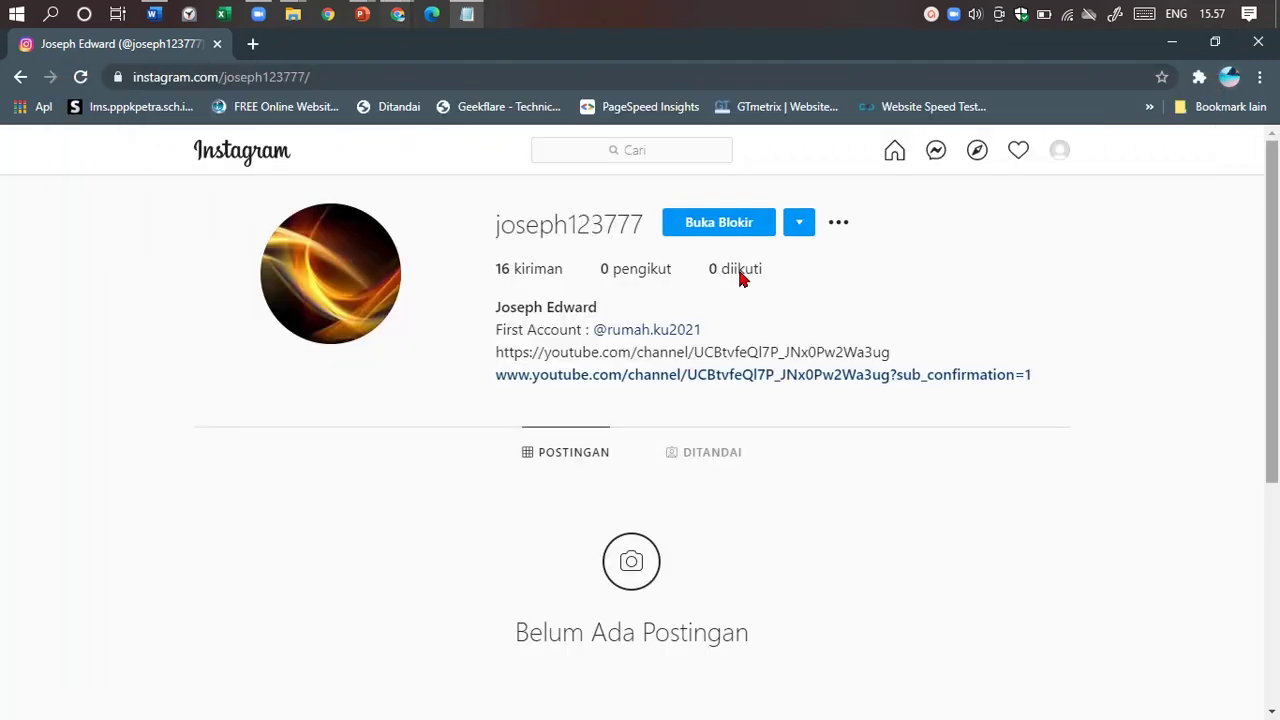
pyautogui.click(830, 234)
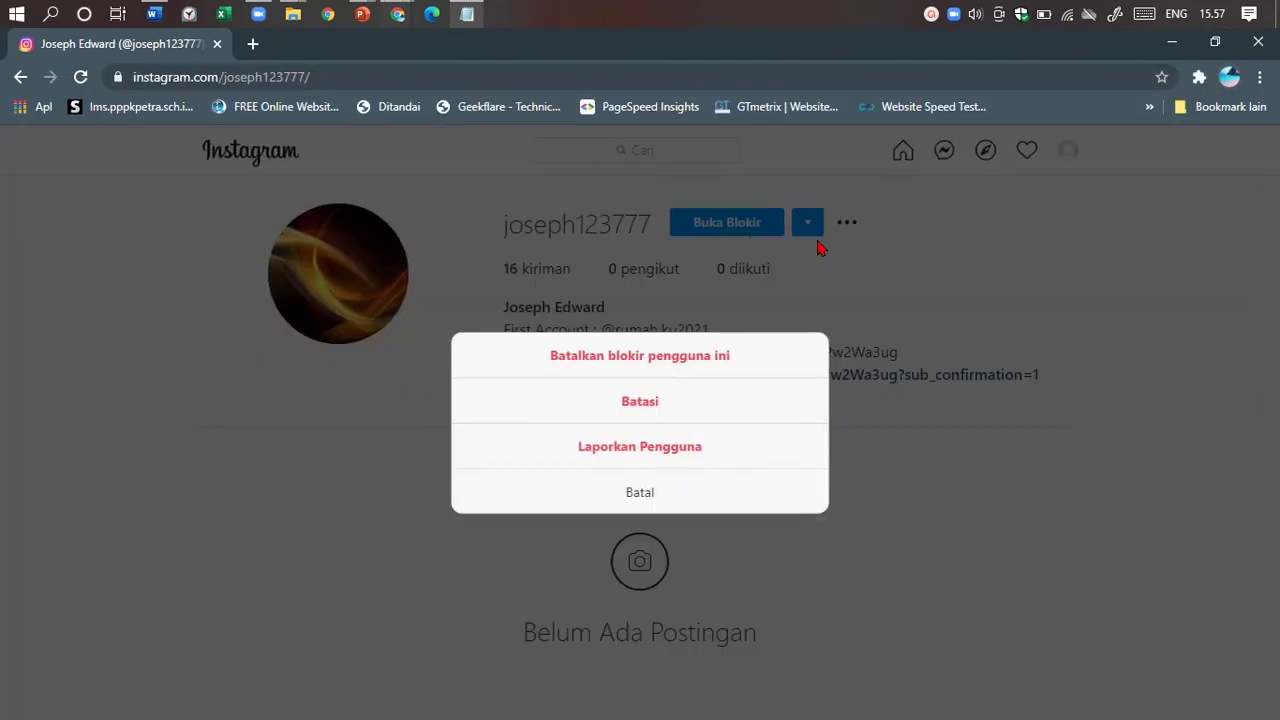
pyautogui.click(749, 451)
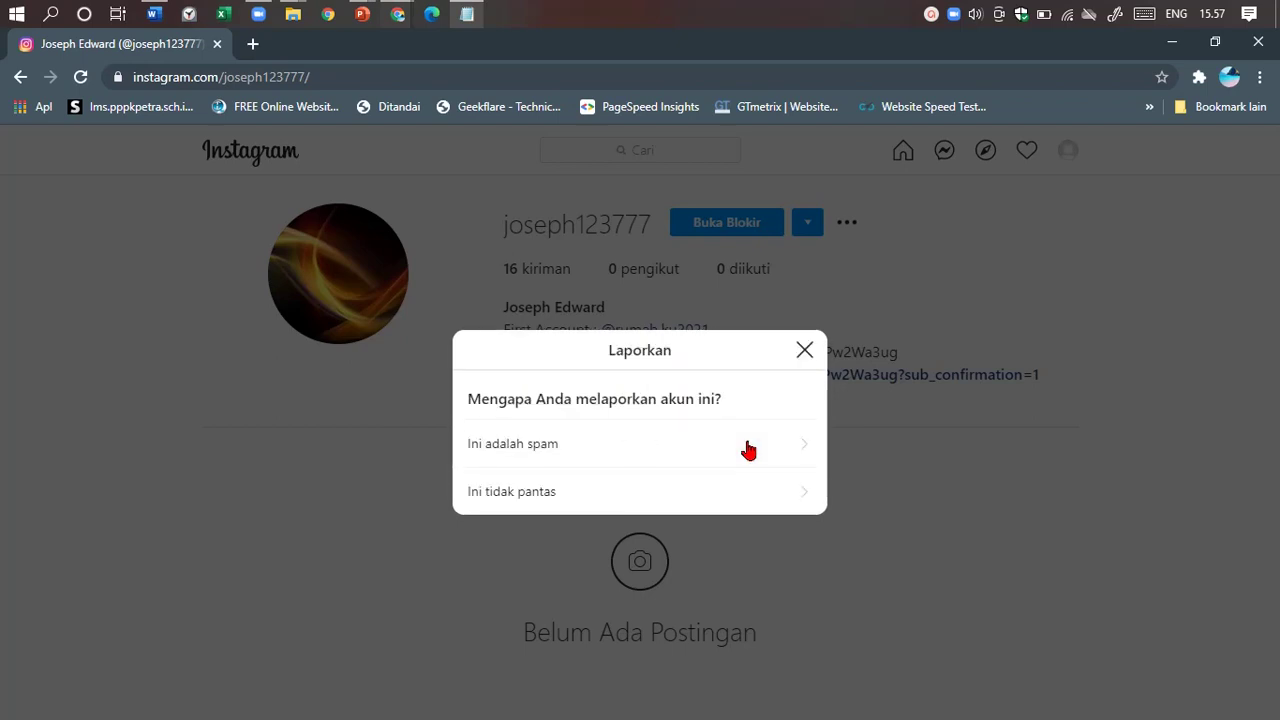
pyautogui.click(571, 446)
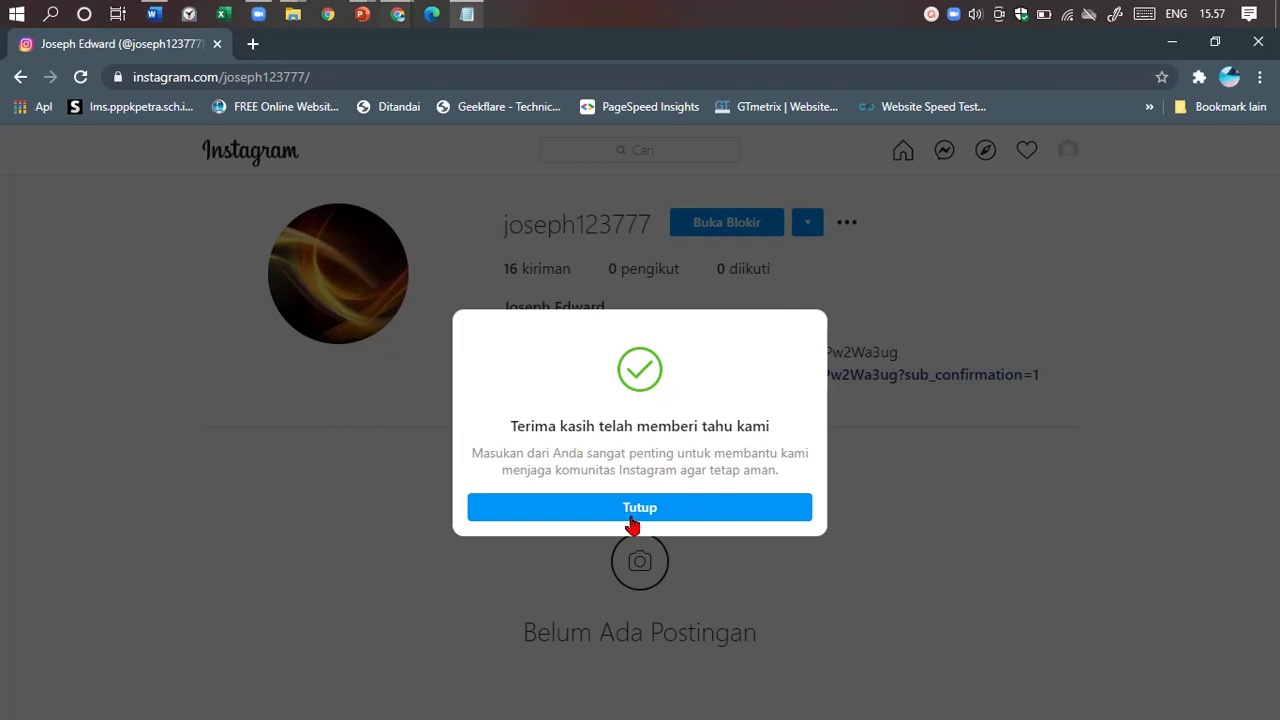
pyautogui.click(632, 520)
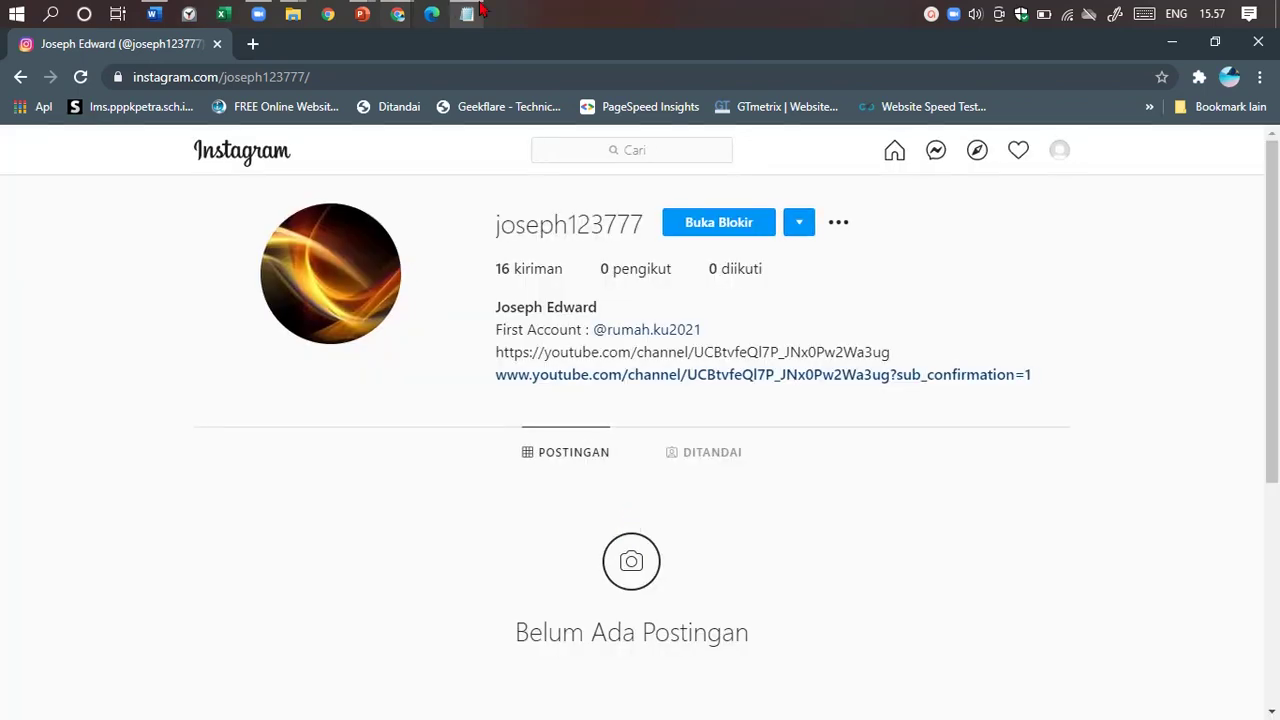
# Return to Notepad and add list item 5 below the Jadi sentence: "5. Nah akun yang kita pilih sudah terrepport", followed by a blank line.
pyautogui.click(466, 13)
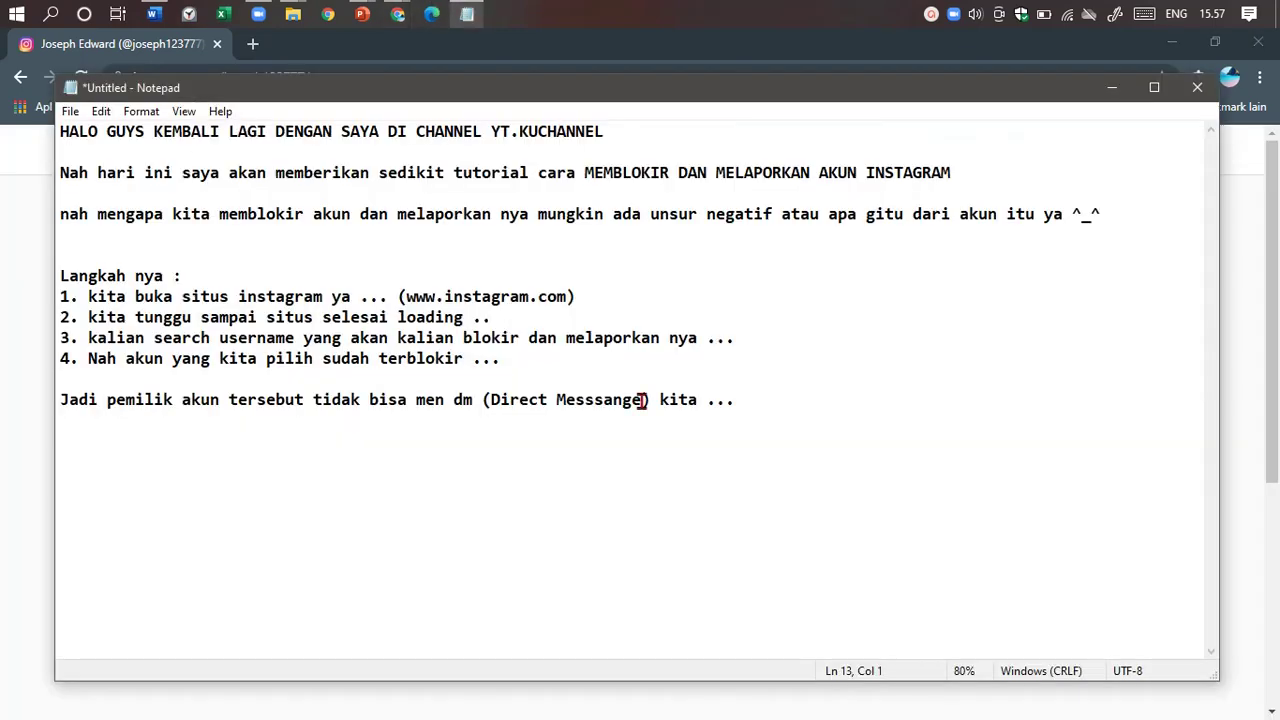
pyautogui.click(752, 405)
pyautogui.press('Return')
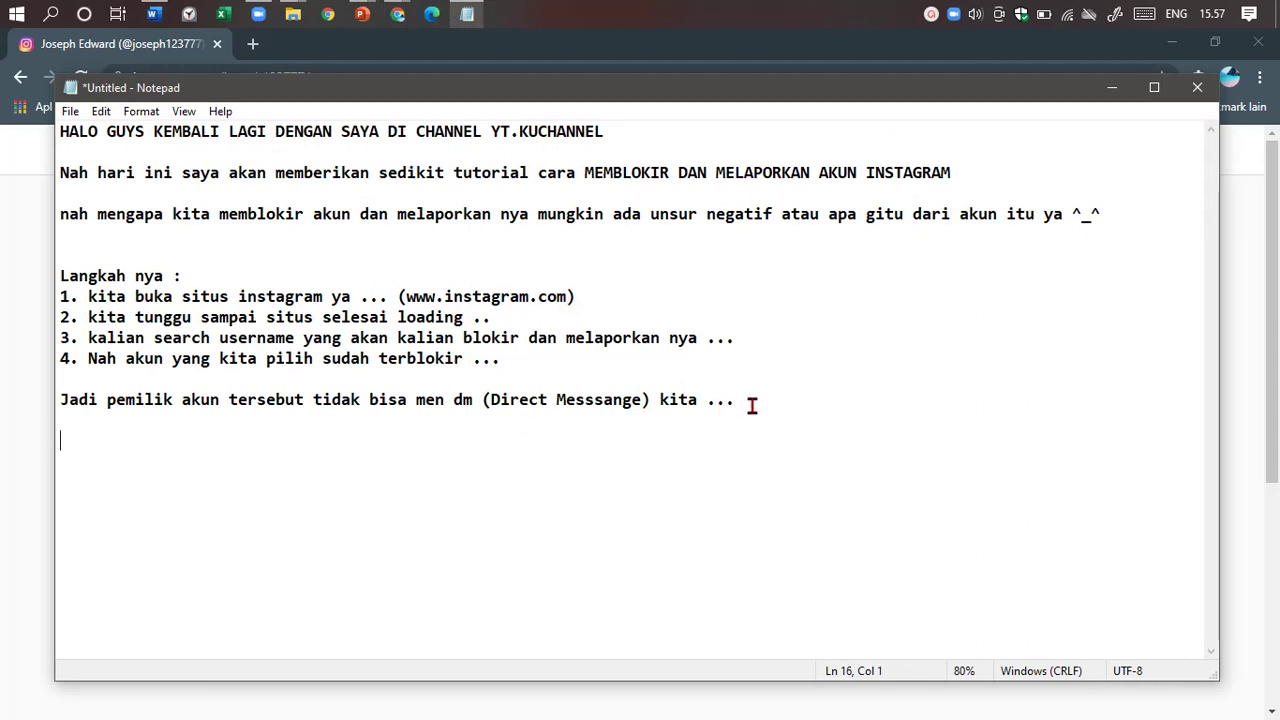
pyautogui.write('5. Nah akun yang kita pi')
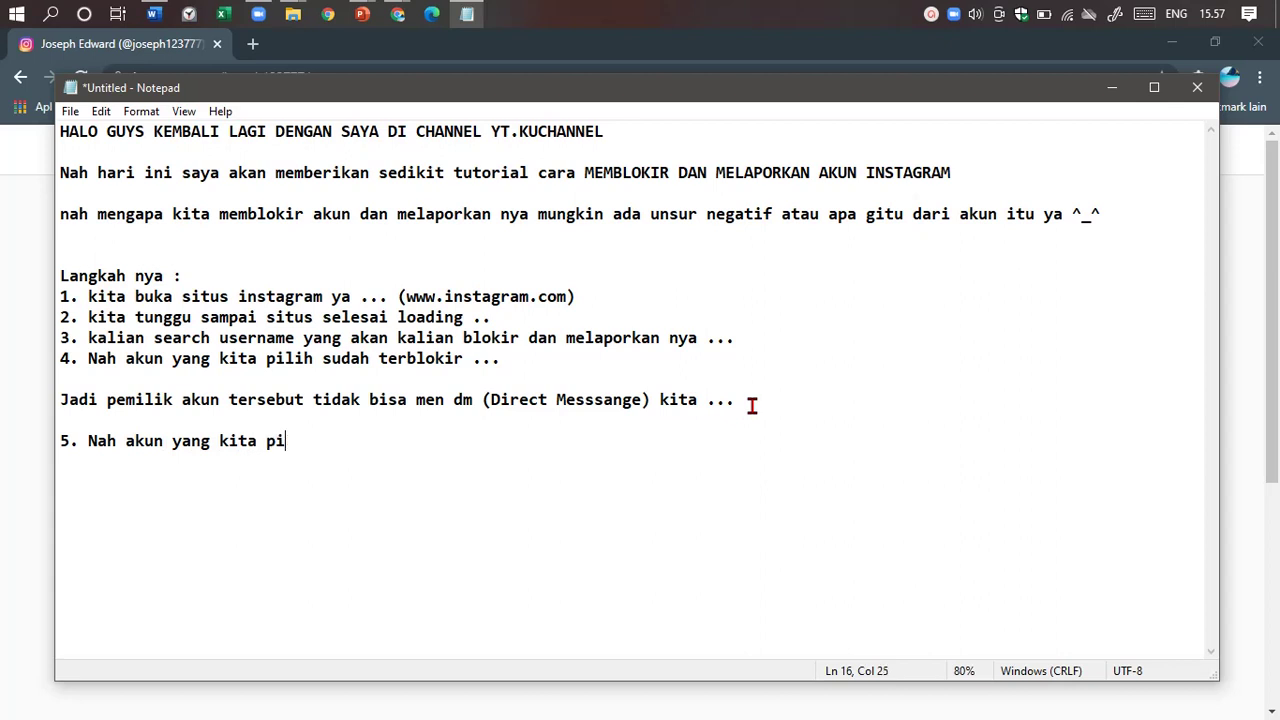
pyautogui.write('lih sudah terre')
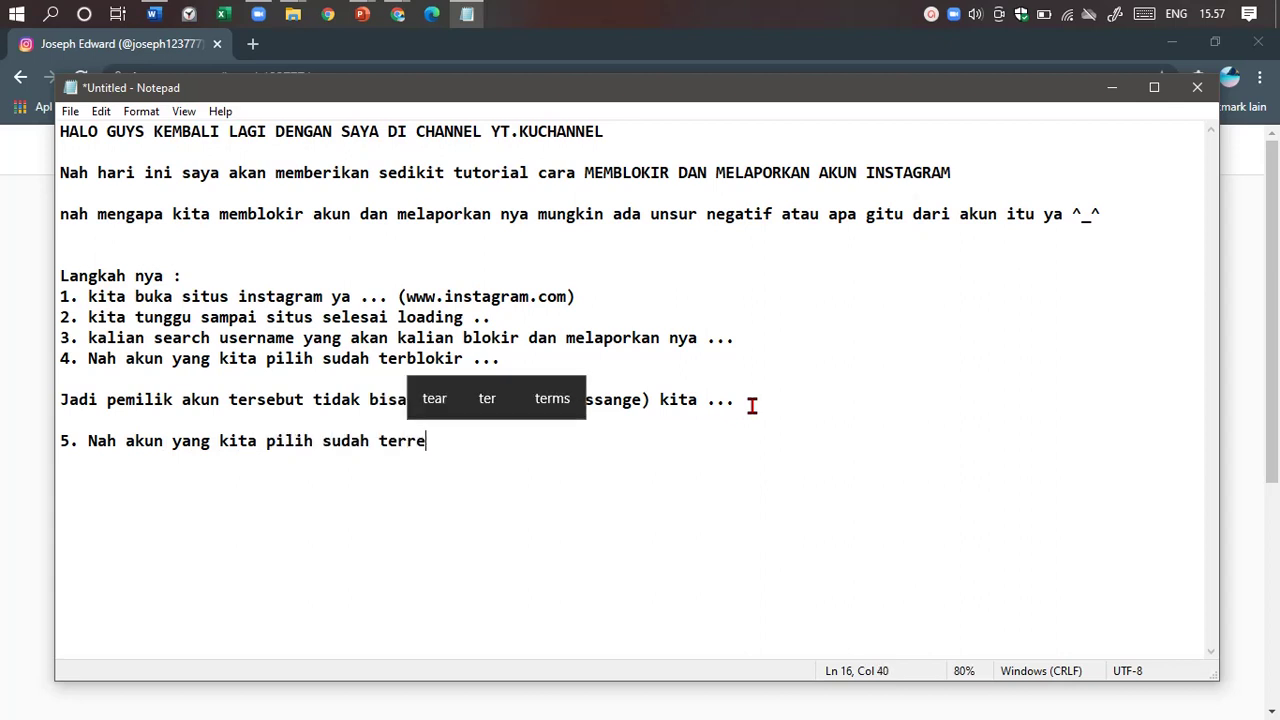
pyautogui.write('ppor')
pyautogui.press('Return')
pyautogui.press('Return')
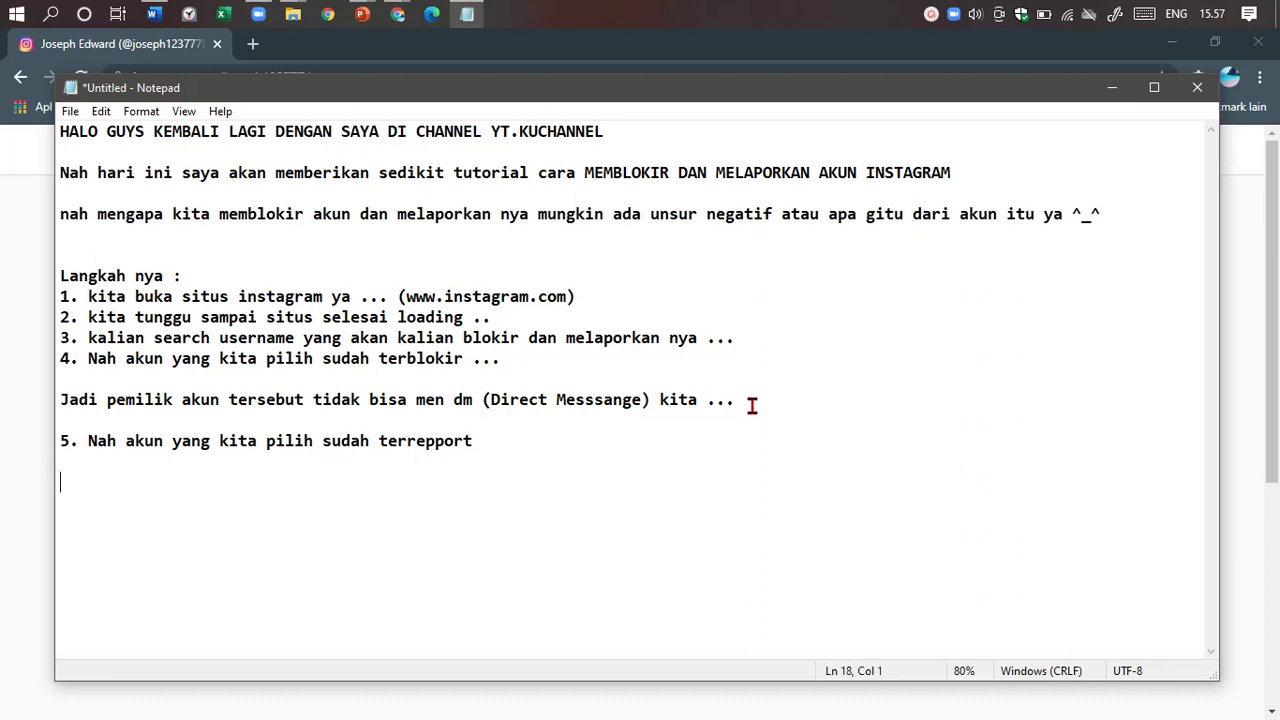
# Below item 5, start a sentence with "Jadi instagram akan menindaklanjutin dan meninjau apakah akun ini akan di keluarkan atau di".
pyautogui.write('Jadi instagram akan')
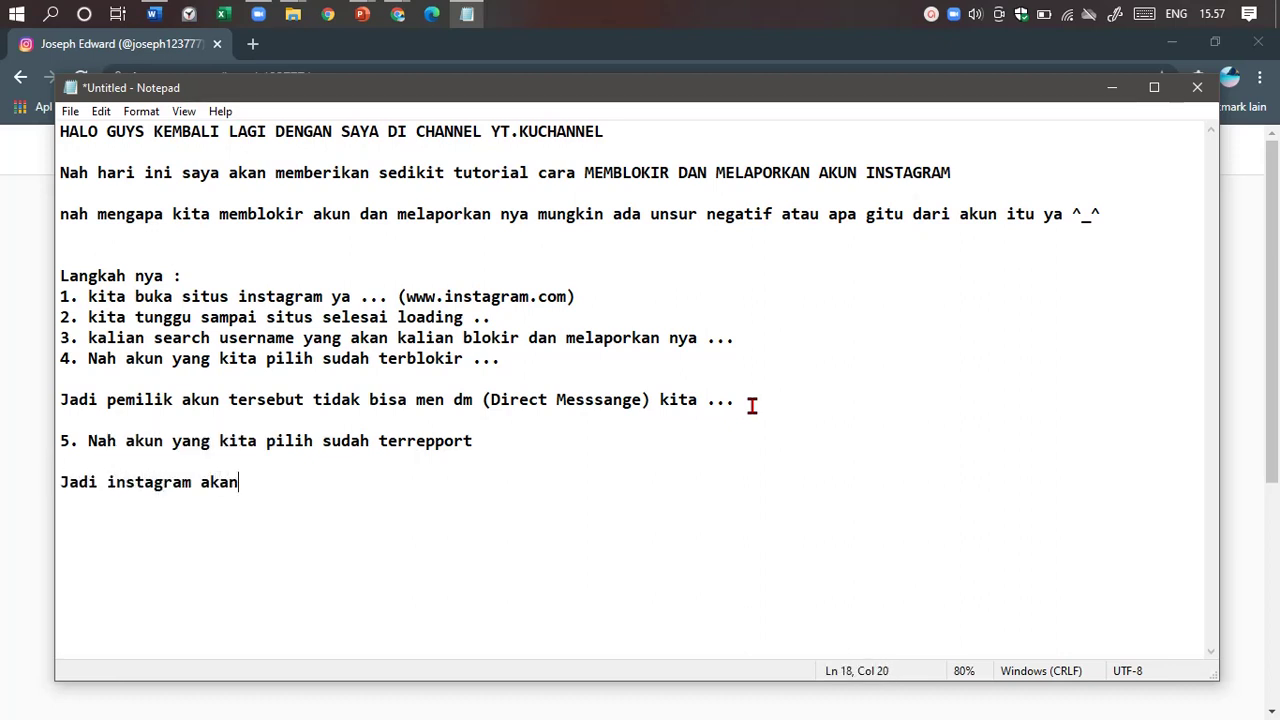
pyautogui.write(' menin')
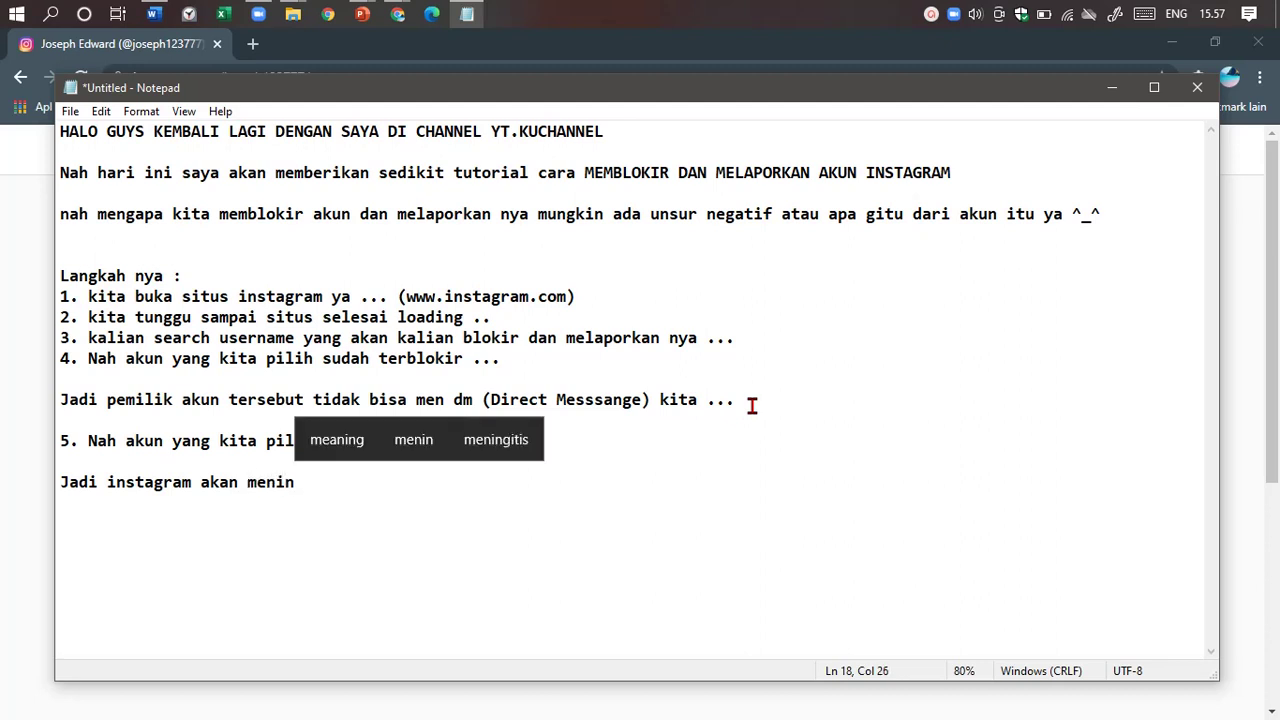
pyautogui.press('BackSpace')
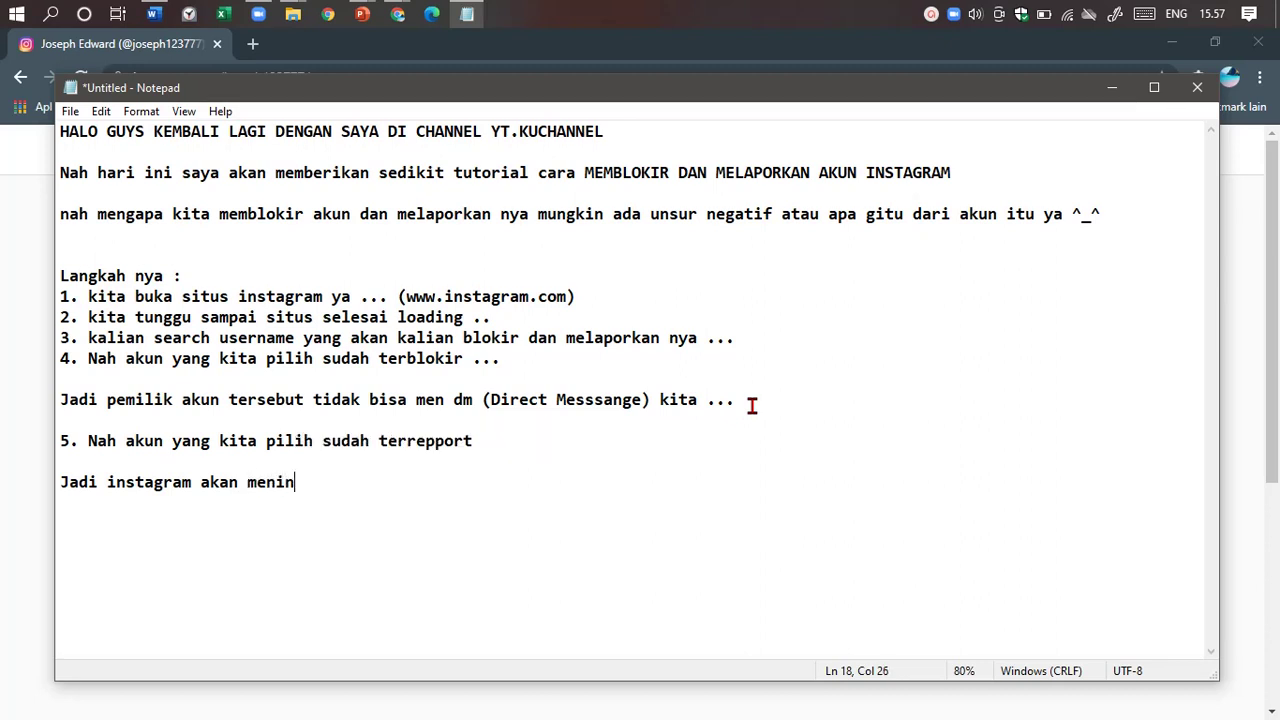
pyautogui.write('ndang')
pyautogui.press('BackSpace')
pyautogui.press('BackSpace')
pyautogui.write('klanjutin da')
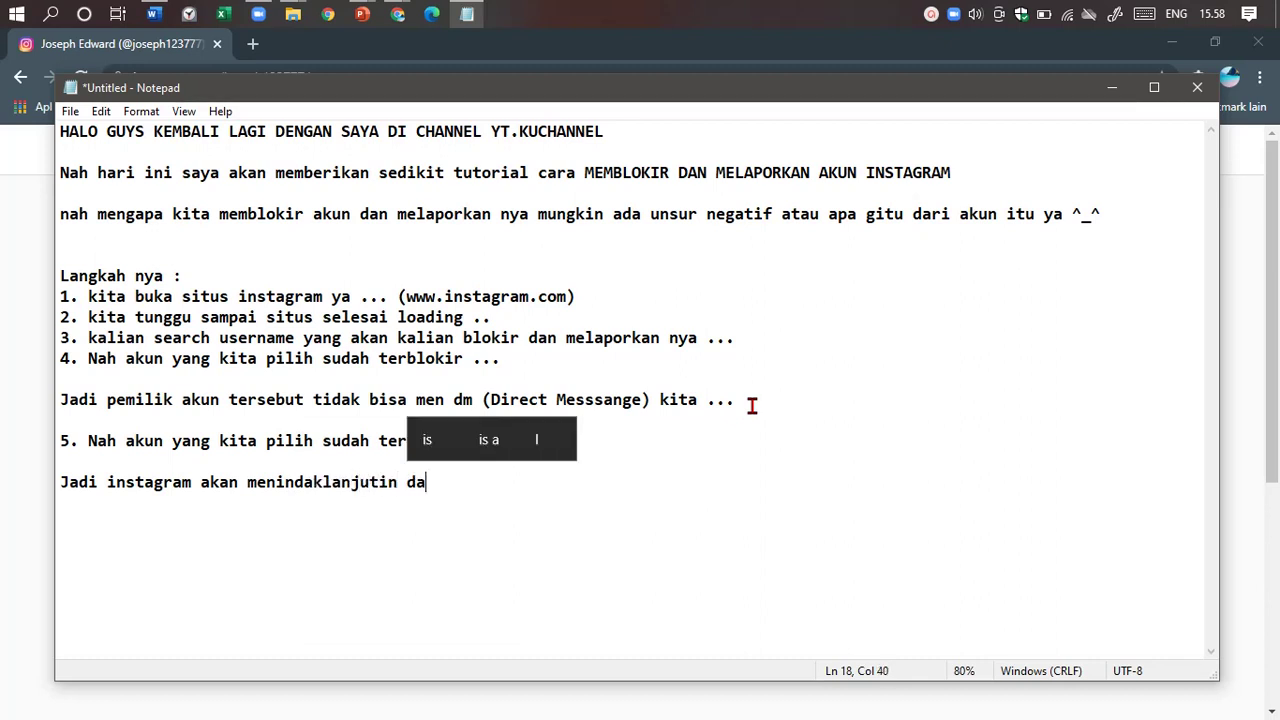
pyautogui.write('n meninjau apa')
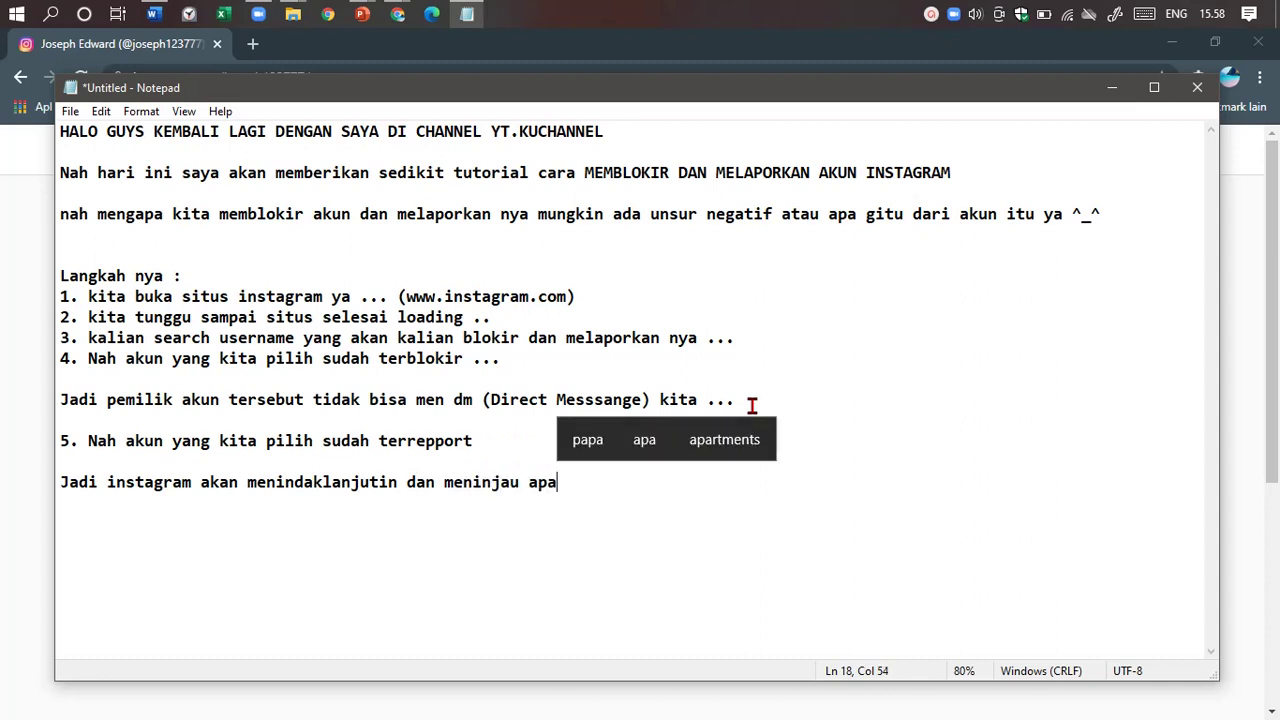
pyautogui.write('kah akun i')
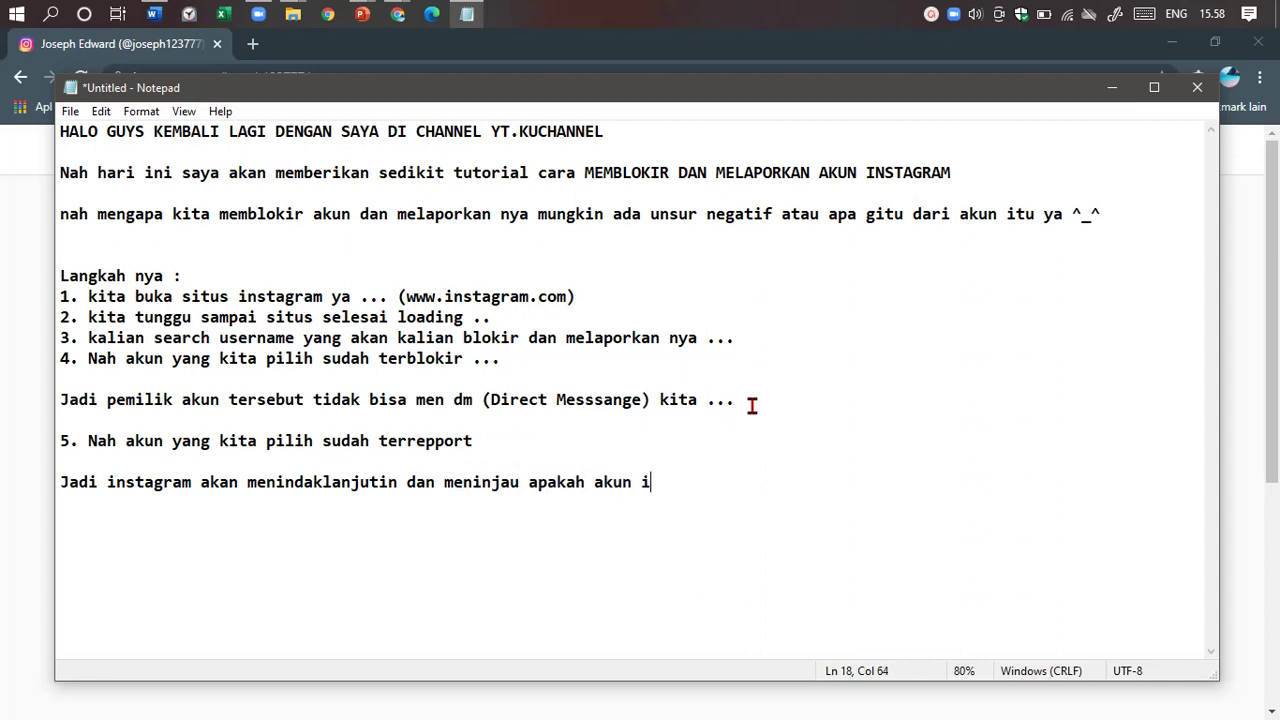
pyautogui.write('ni akan di')
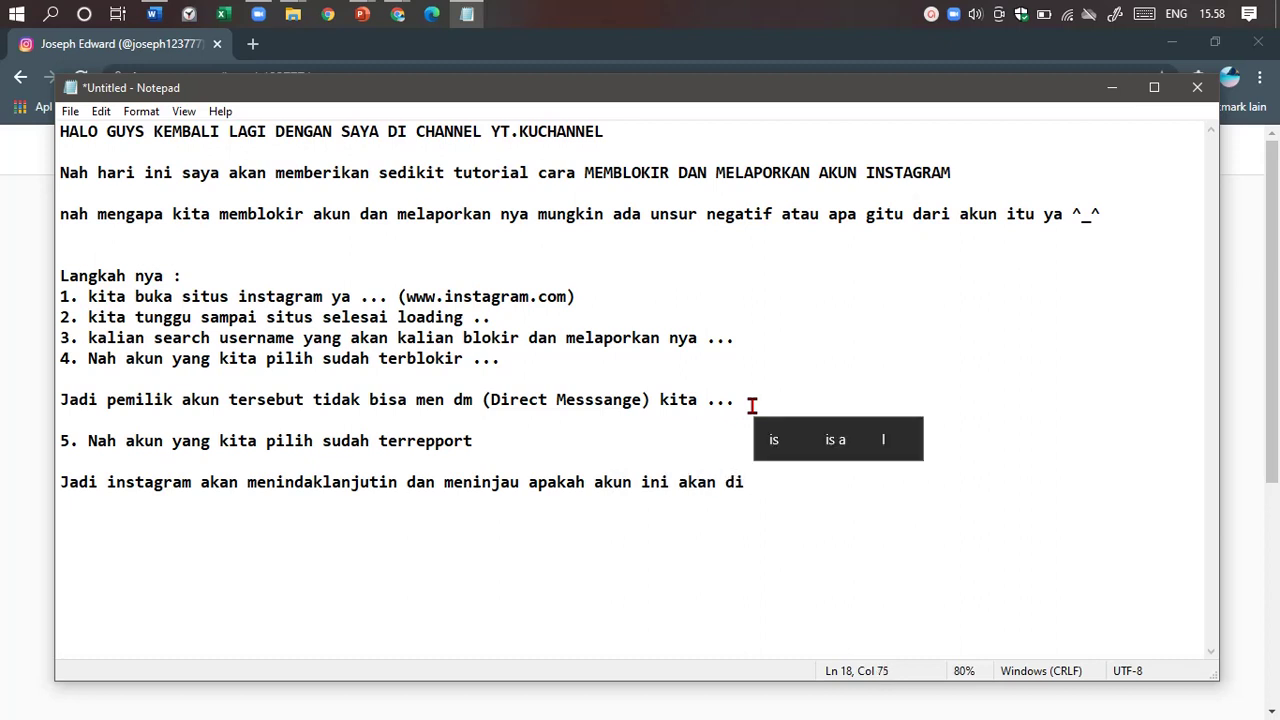
pyautogui.write(' keluar')
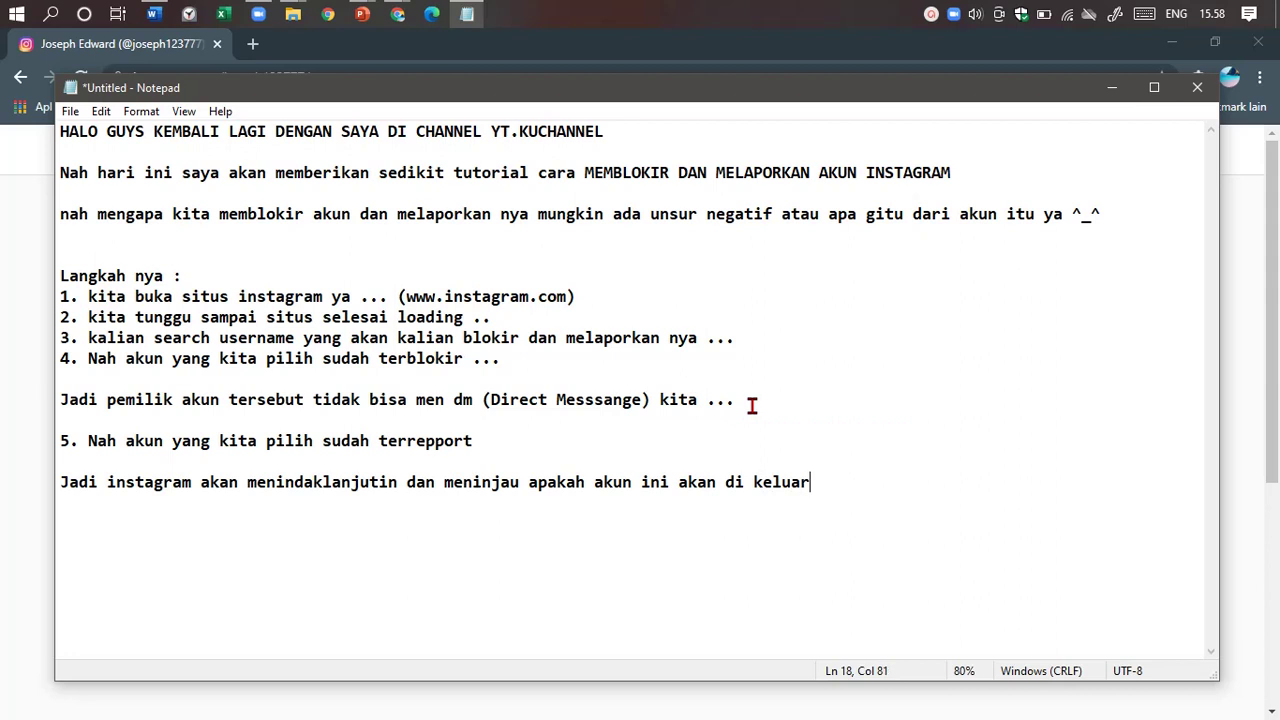
pyautogui.write('kan atau di')
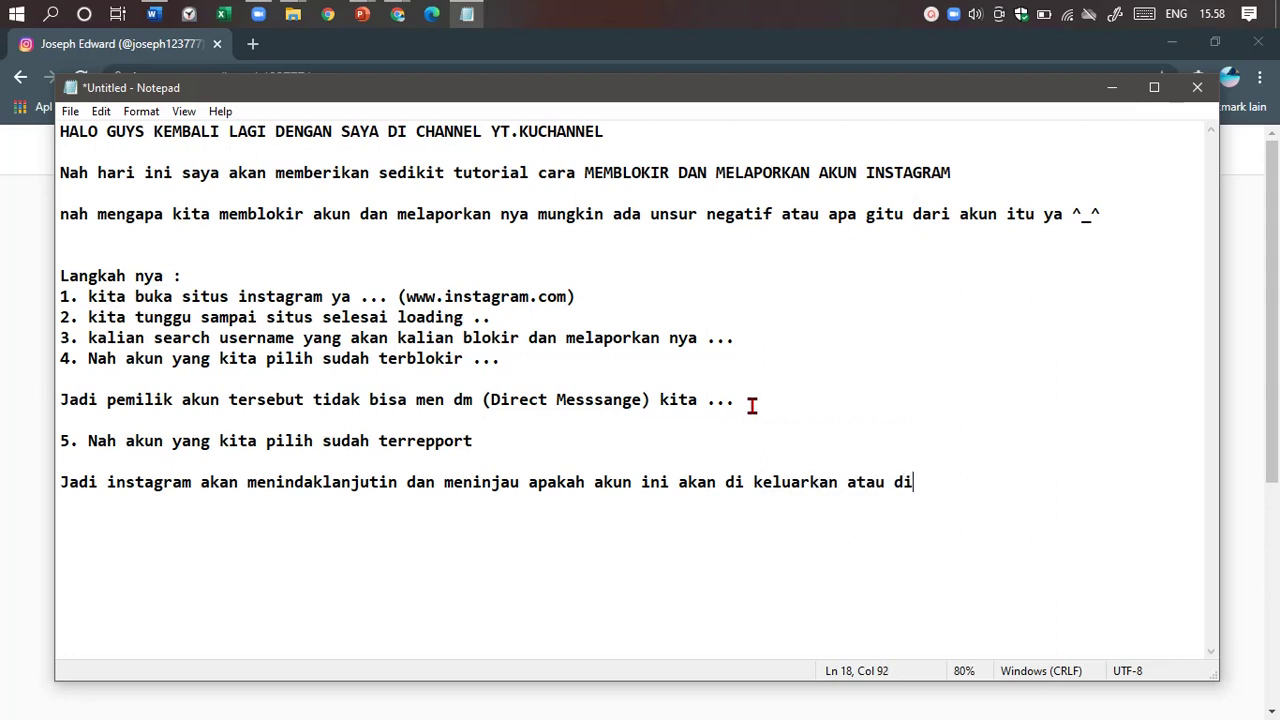
# Complete the sentence about Instagram's review with "hapus dari komunitas intagram teman teman ...".
pyautogui.write(' hapus dari ')
pyautogui.write('komuni')
pyautogui.press('BackSpace')
pyautogui.write('un')
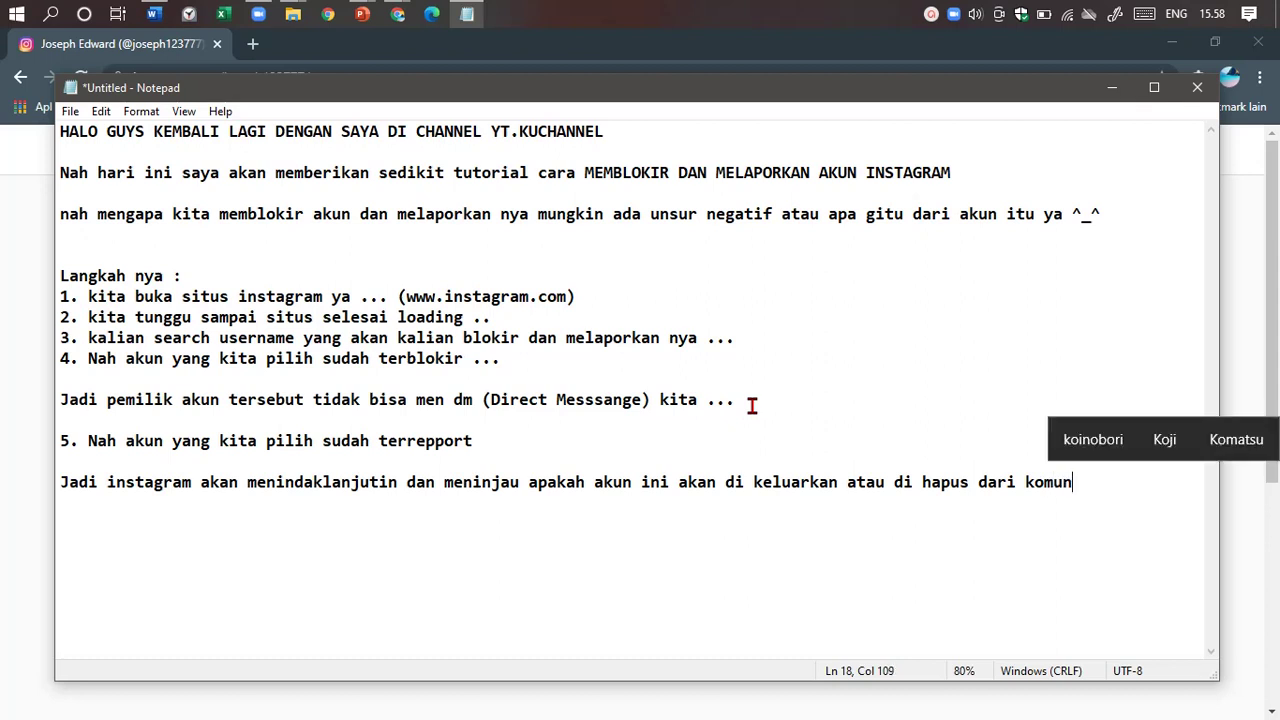
pyautogui.write('itas intagfran')
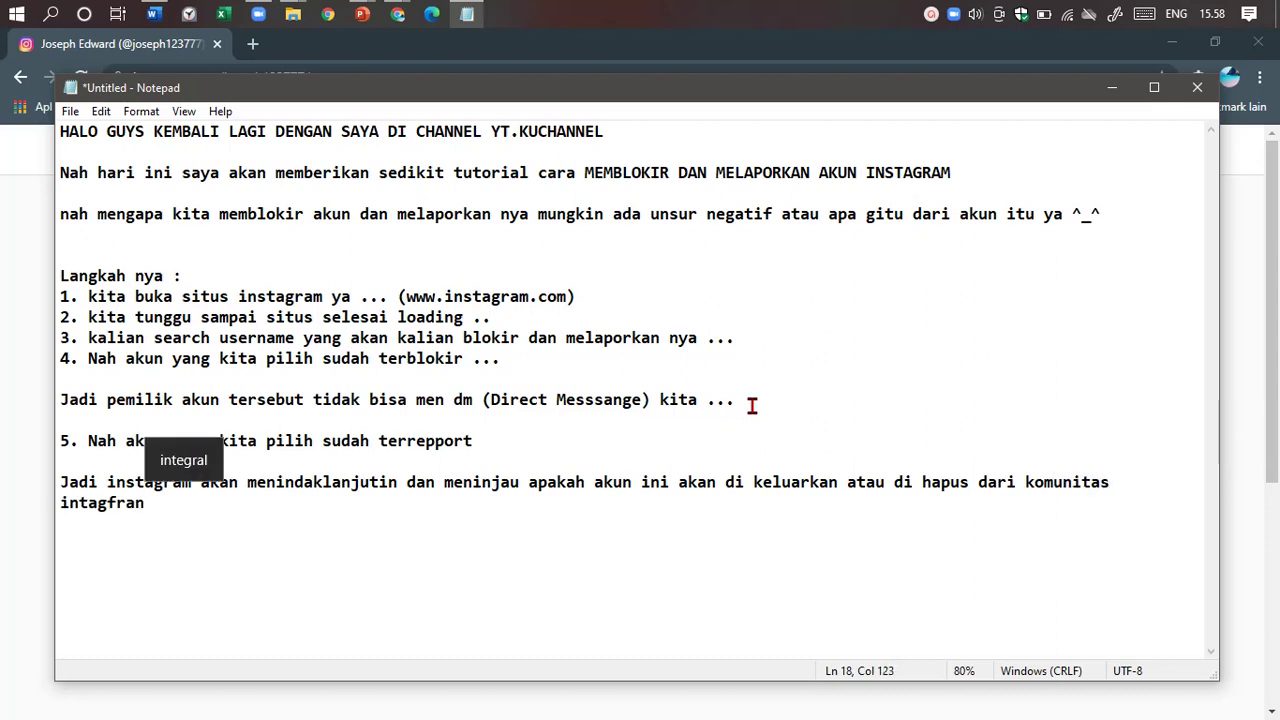
pyautogui.press('BackSpace')
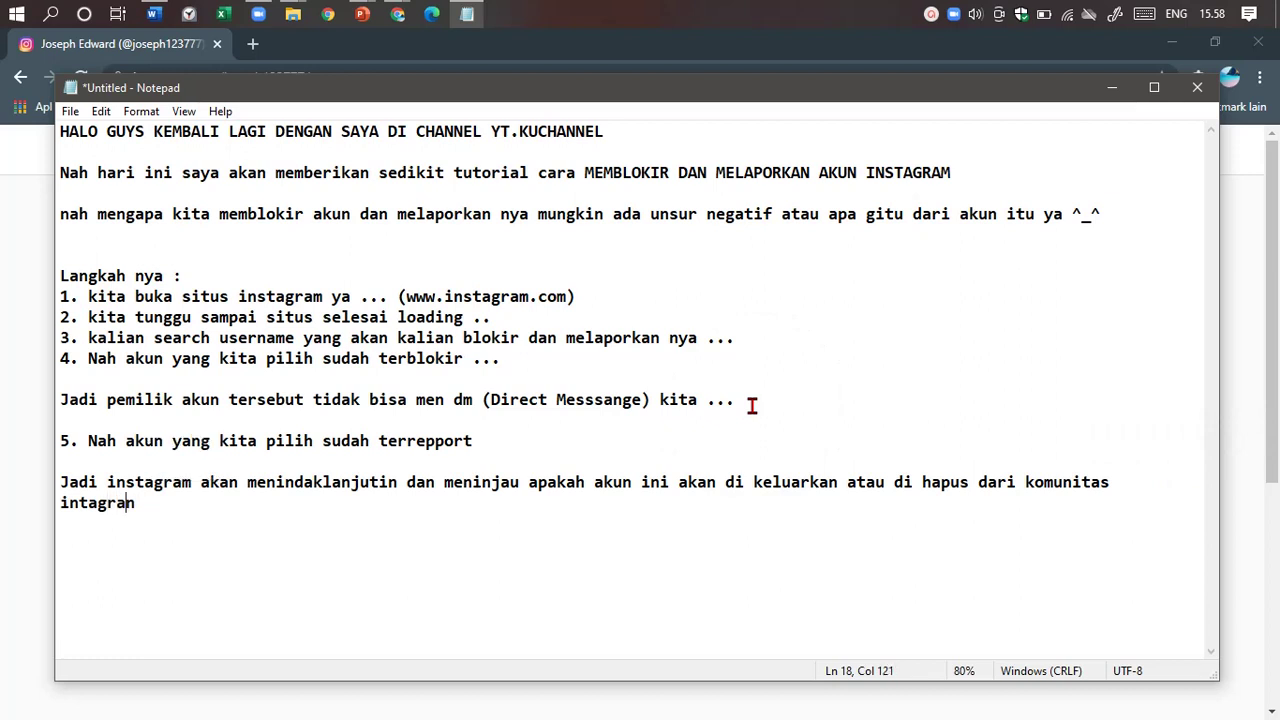
pyautogui.write('teman teman')
pyautogui.press('BackSpace')
pyautogui.press('BackSpace')
pyautogui.press('BackSpace')
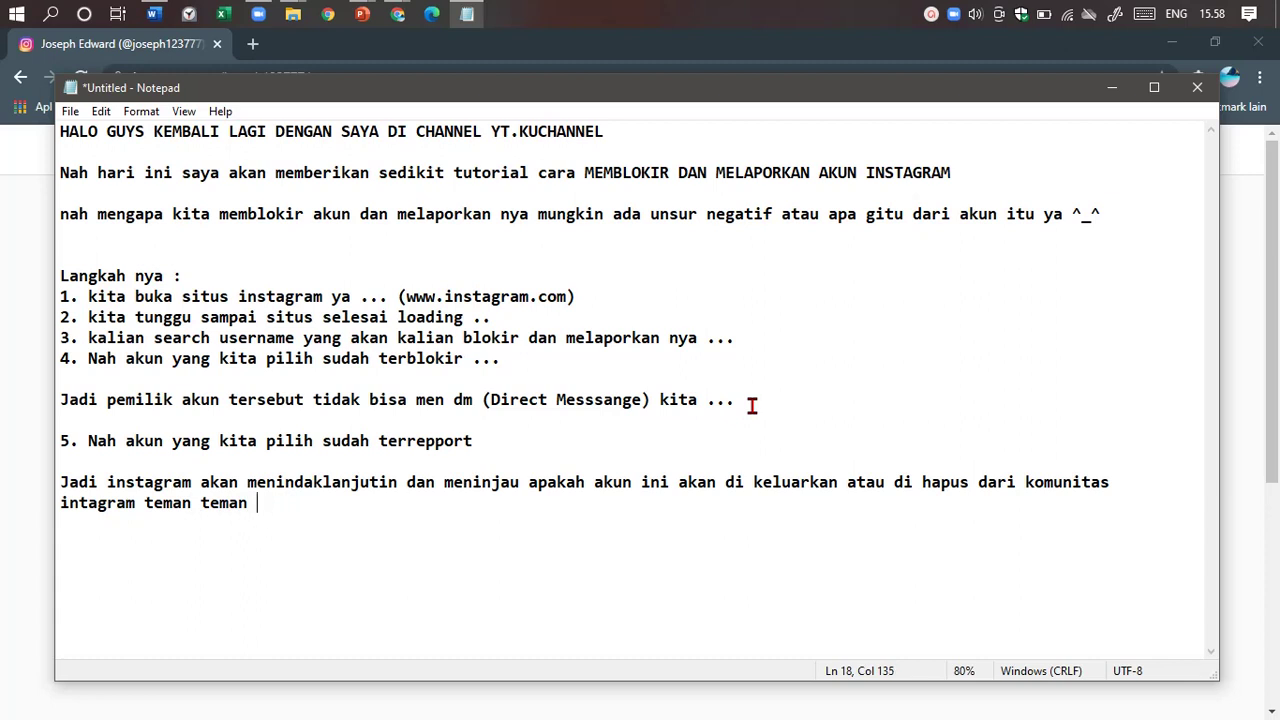
pyautogui.write('Nah jadi')
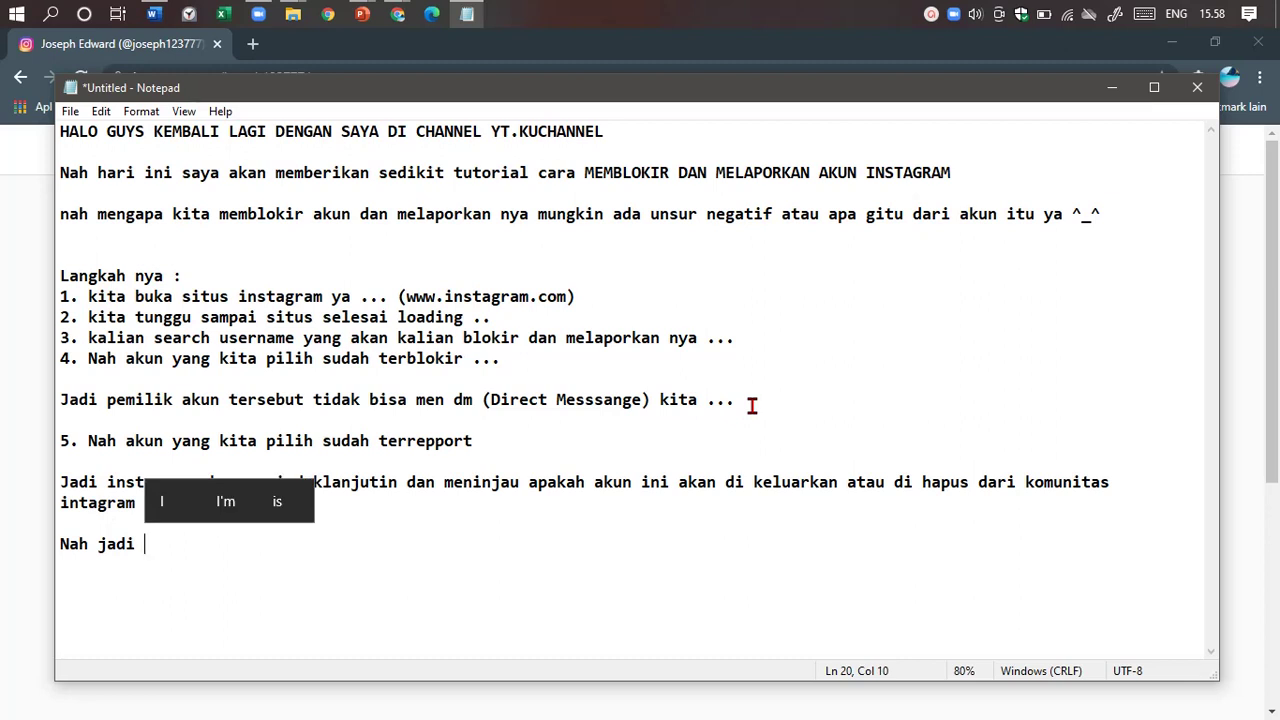
pyautogui.press('BackSpace')
pyautogui.press('BackSpace')
pyautogui.press('BackSpace')
pyautogui.press('BackSpace')
pyautogui.press('BackSpace')
pyautogui.press('BackSpace')
pyautogui.press('BackSpace')
pyautogui.press('BackSpace')
pyautogui.press('BackSpace')
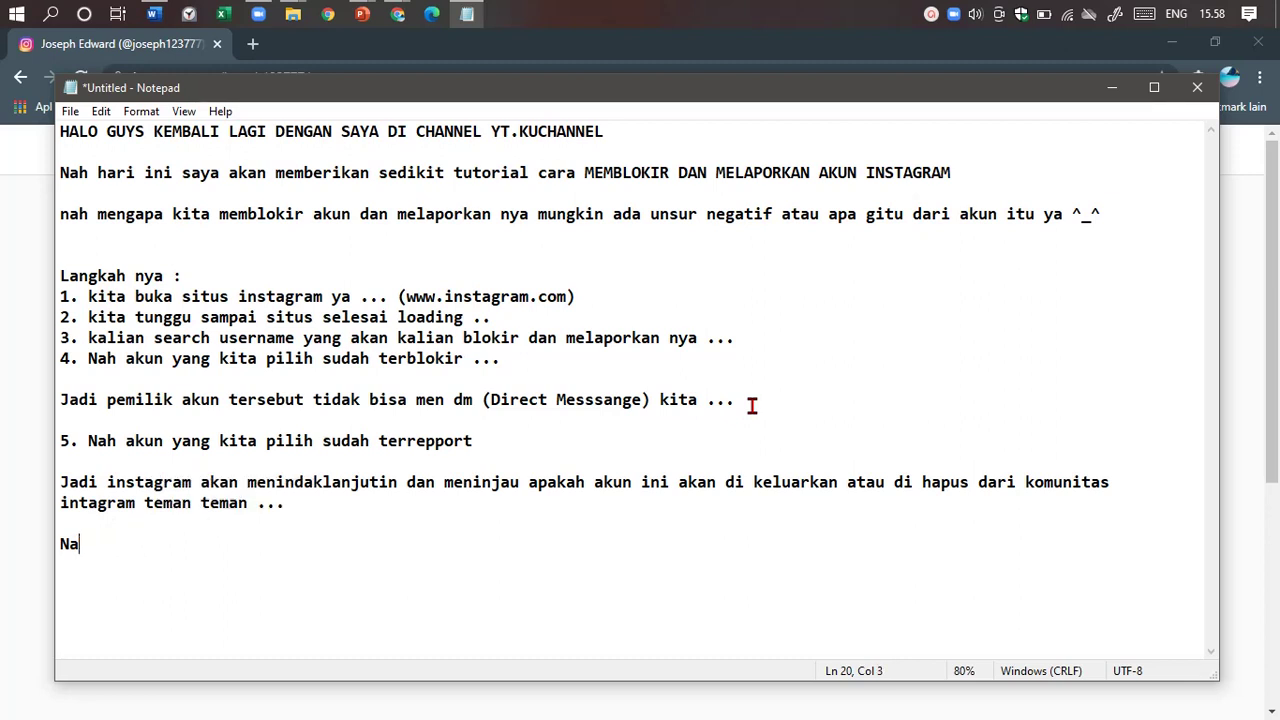
# After a blank line, write "Nah berikut sekilas dari tutorial saya tentang Cara MEMBLOKIR DAN MELAPORKAN AKUN INSTAGRAM".
pyautogui.write('Nah berikut seki')
pyautogui.write('lah')
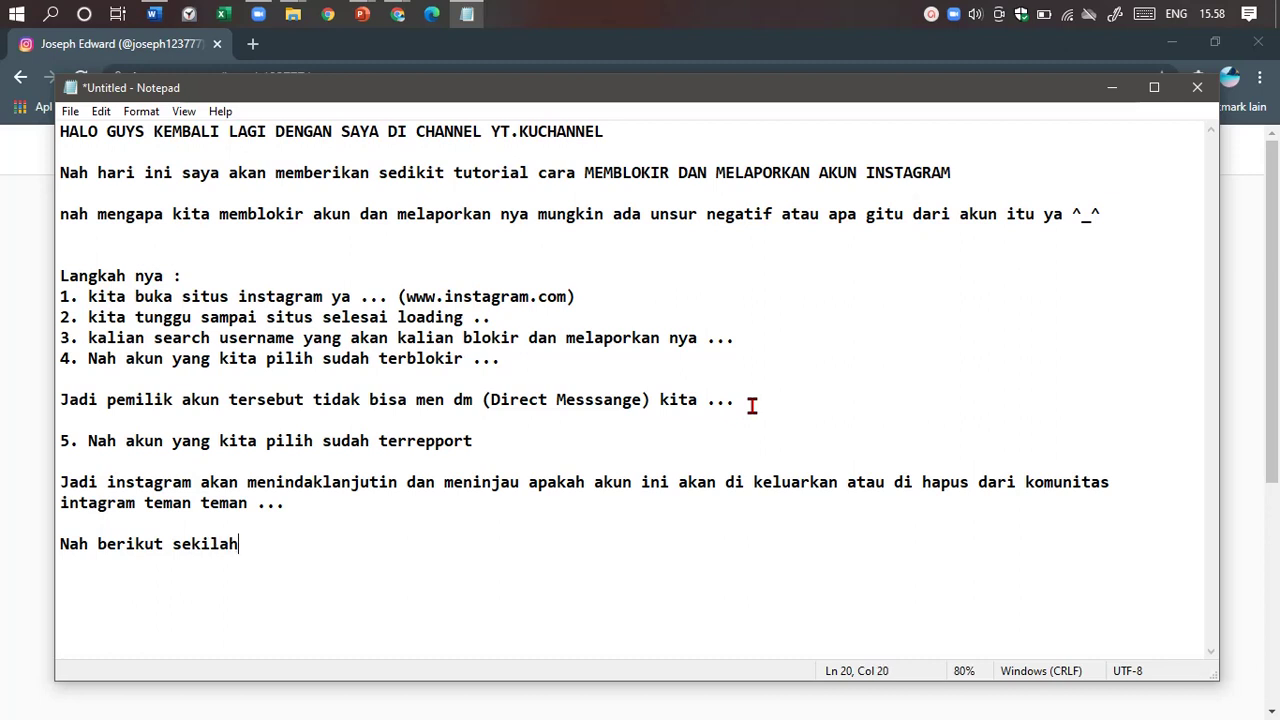
pyautogui.press('BackSpace')
pyautogui.write('s dari ')
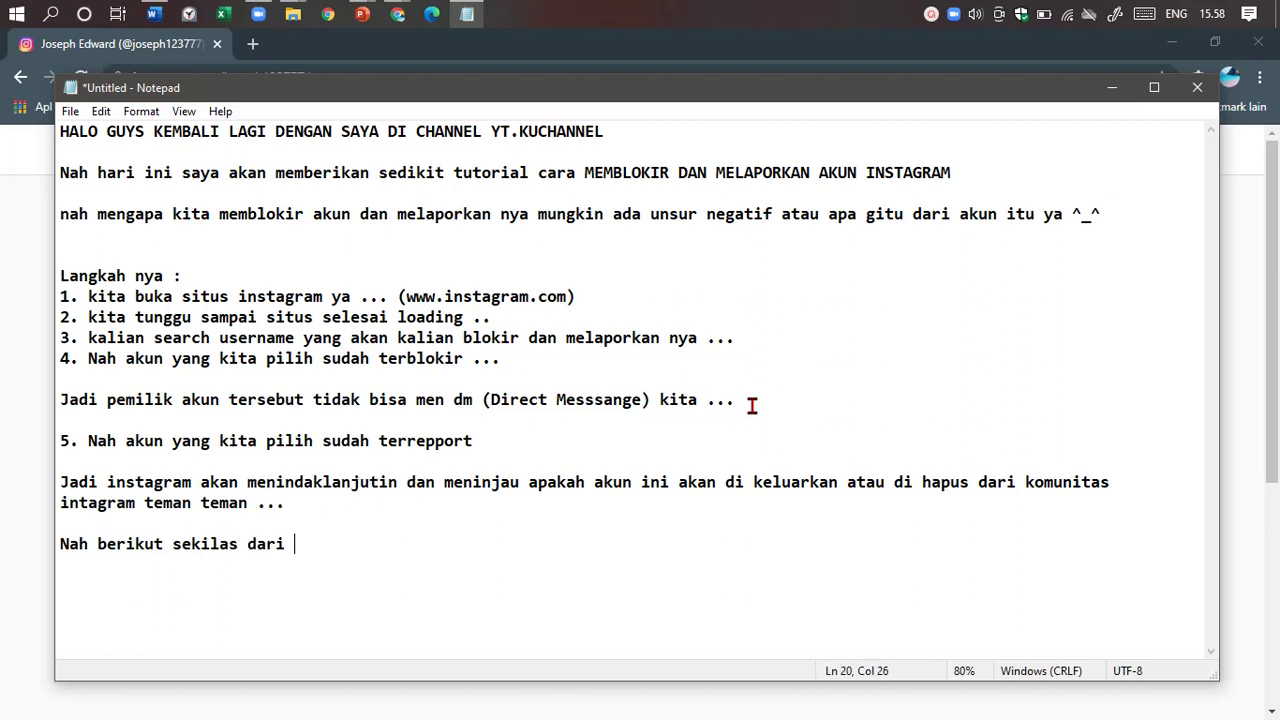
pyautogui.write('tutor')
pyautogui.press('BackSpace')
pyautogui.write('tutorial day')
pyautogui.press('BackSpace')
pyautogui.press('BackSpace')
pyautogui.press('BackSpace')
pyautogui.write('saya tenta')
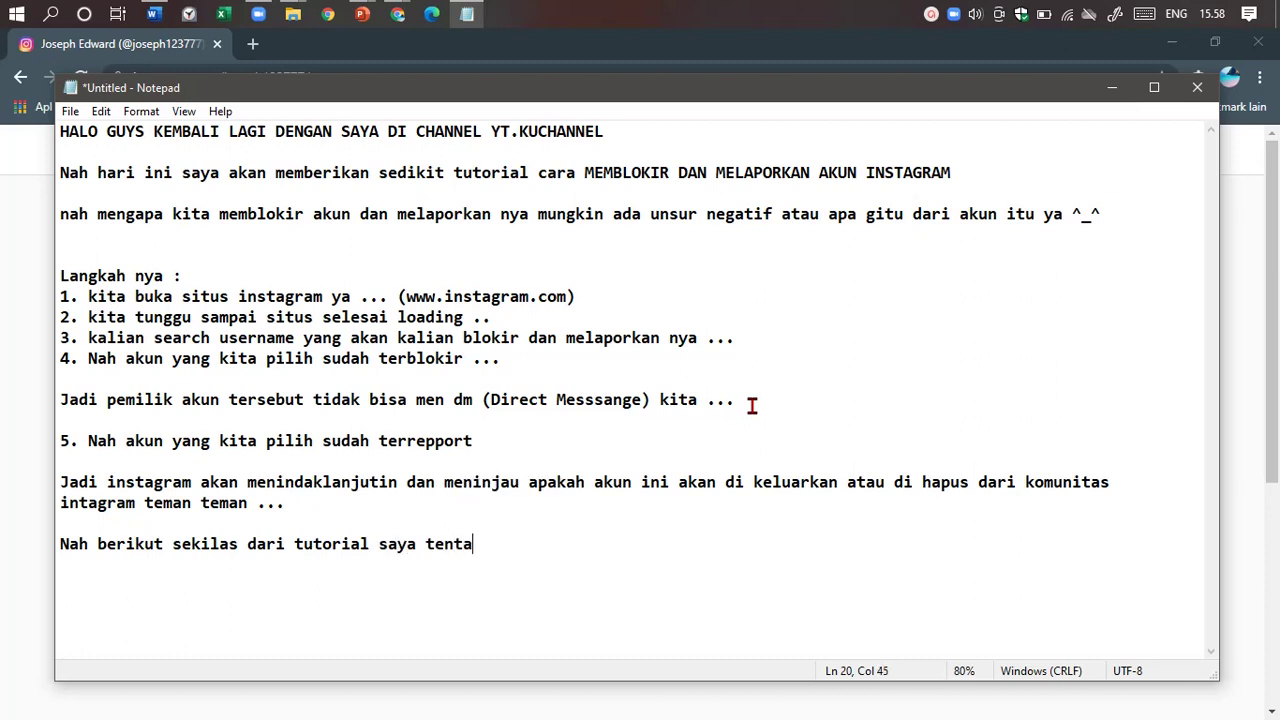
pyautogui.write('ng C')
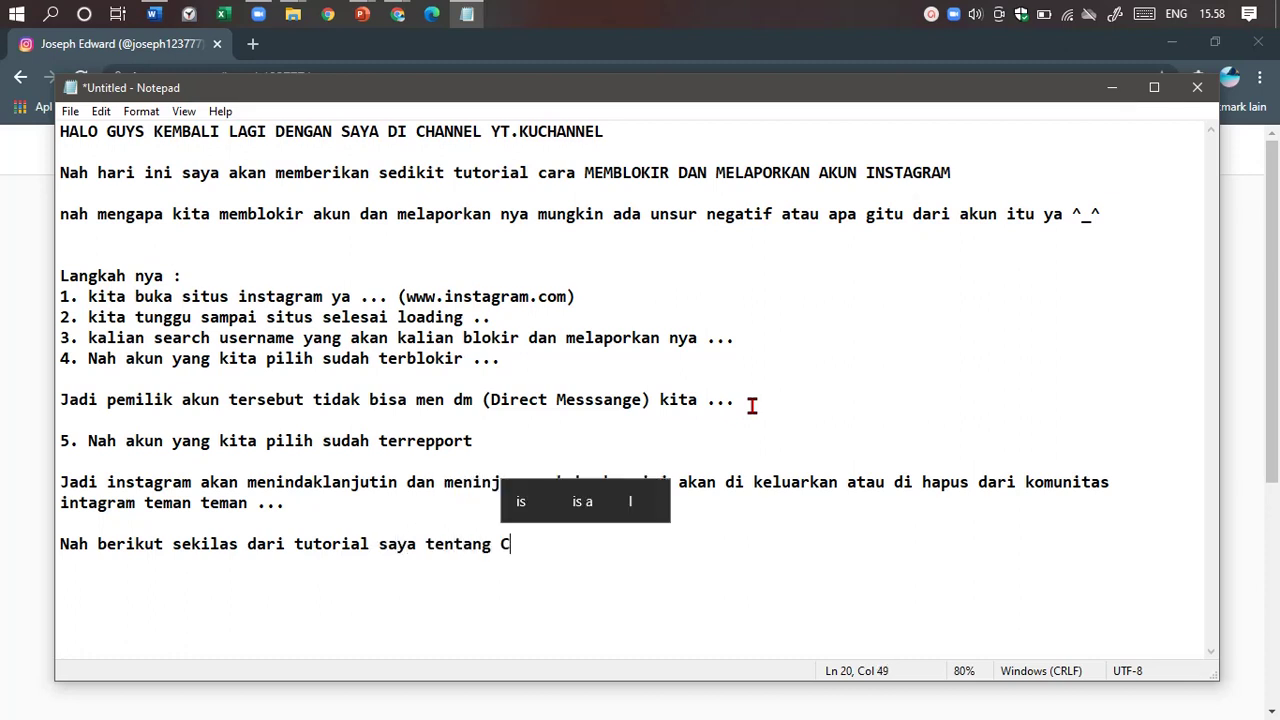
pyautogui.write('ara MEMBL')
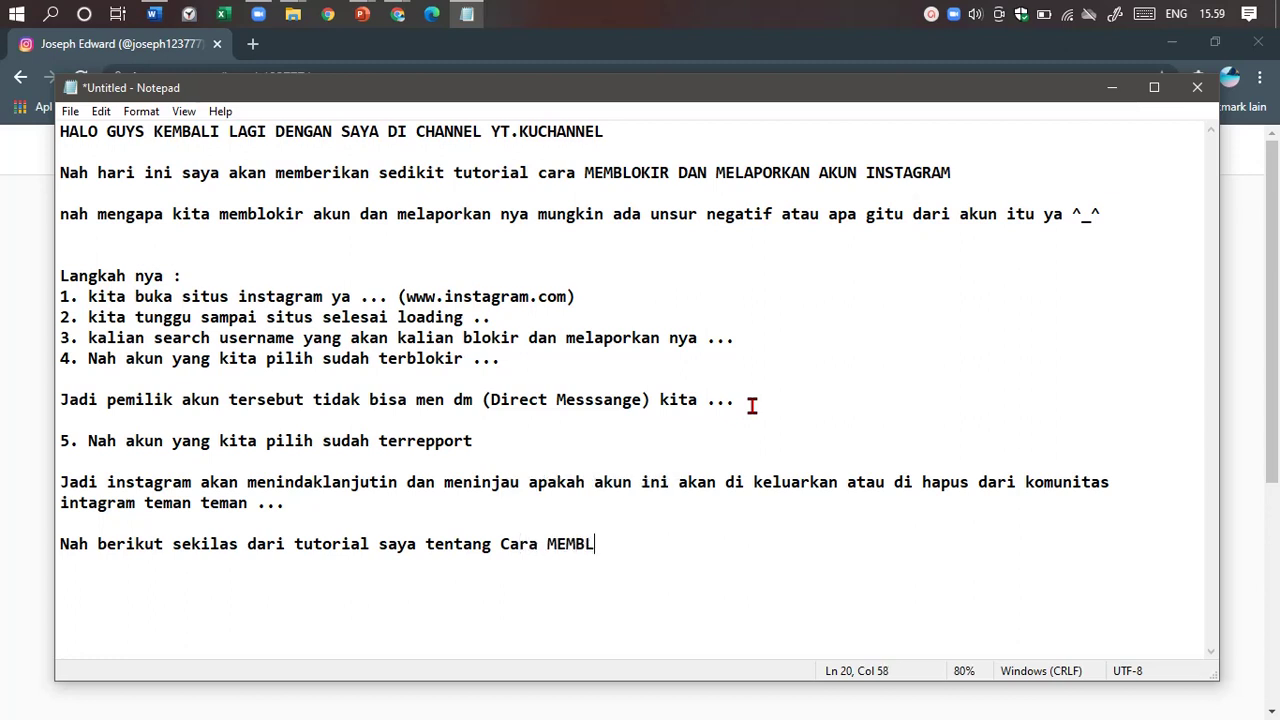
pyautogui.write('OKIR DAN MELAPORKA')
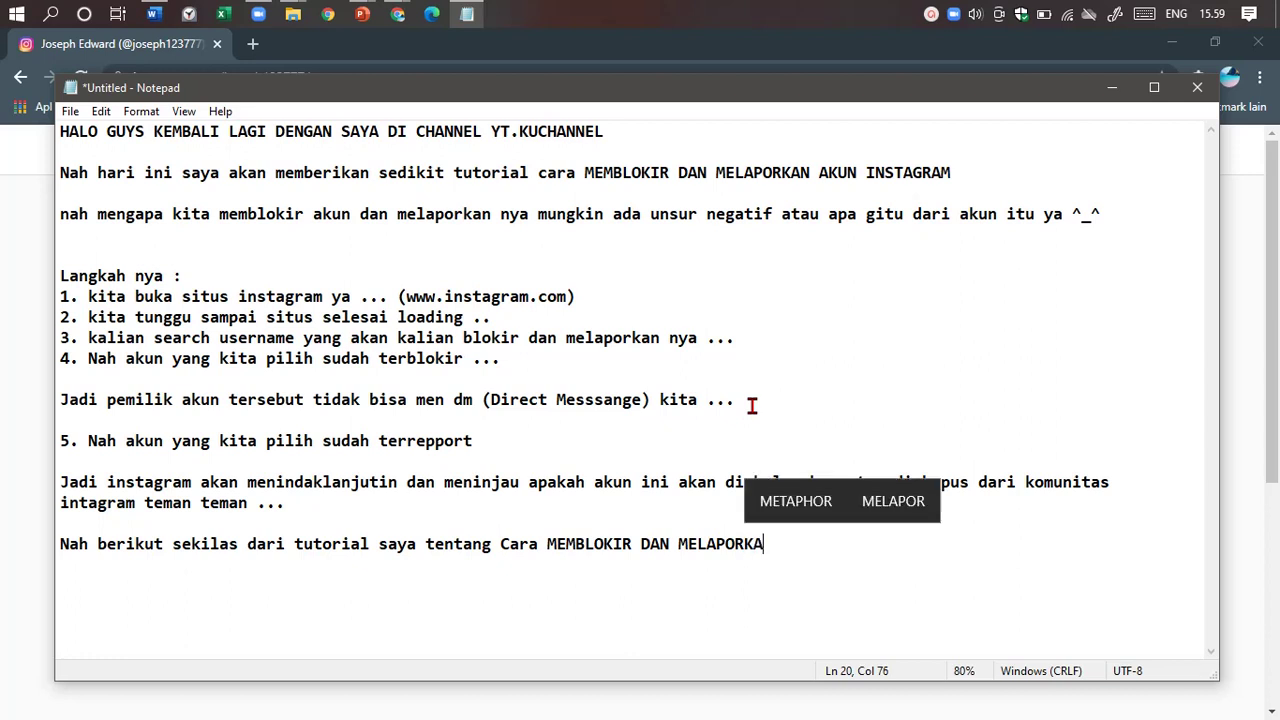
pyautogui.write('N AKUN INSTAGRAM ')
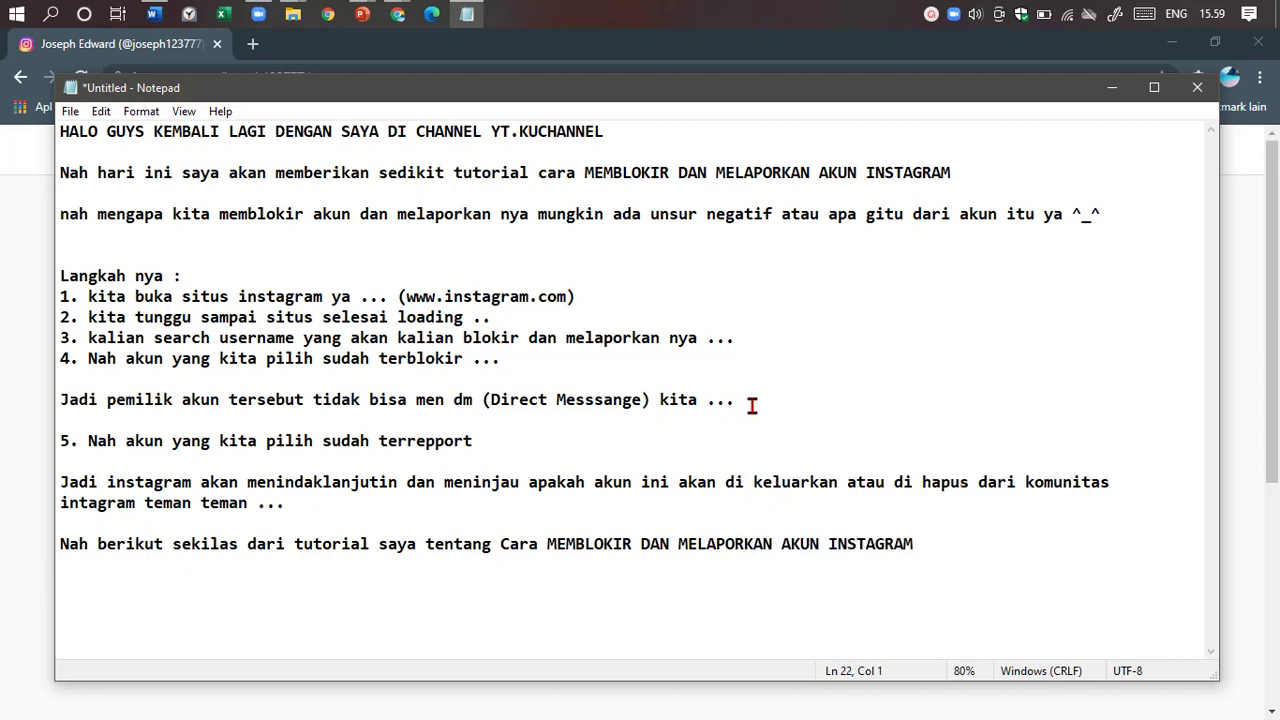
# After another blank line, write "jangan lupa guys untuk like + Subscribe dan share video ini ke teman teman kalian ya ...".
pyautogui.write('gan lupa guy')
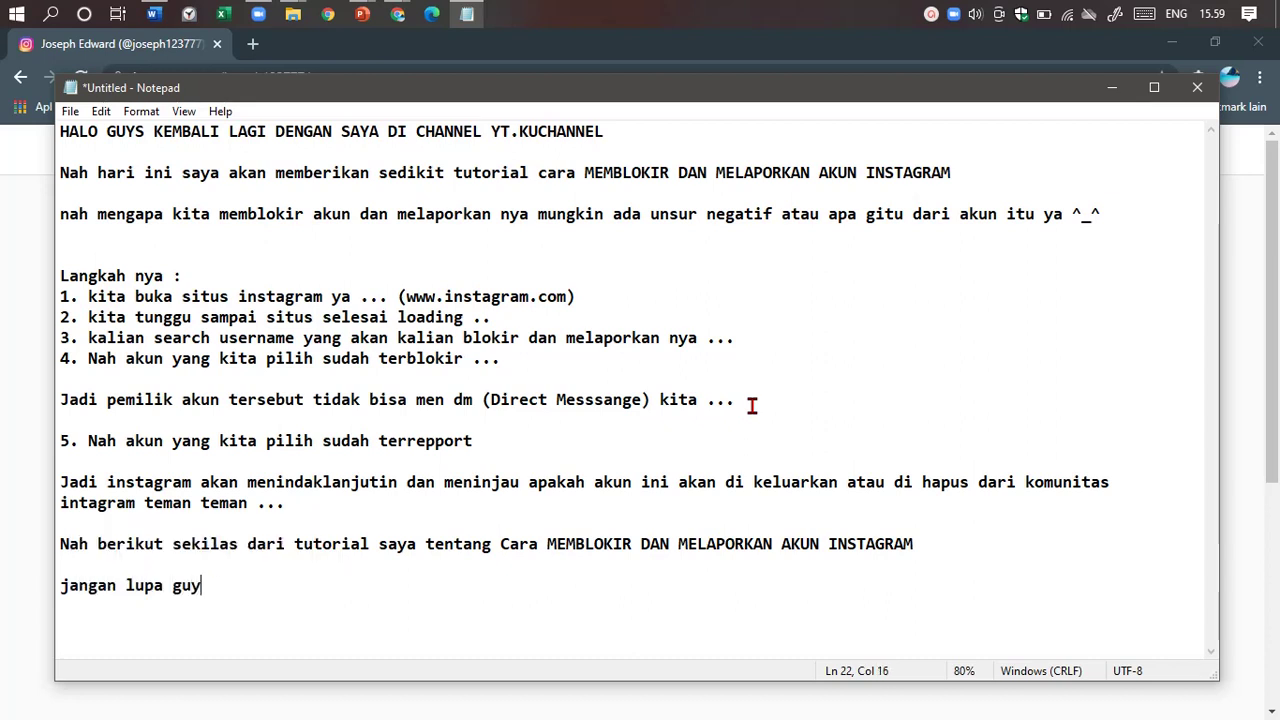
pyautogui.write('s untuk like + S')
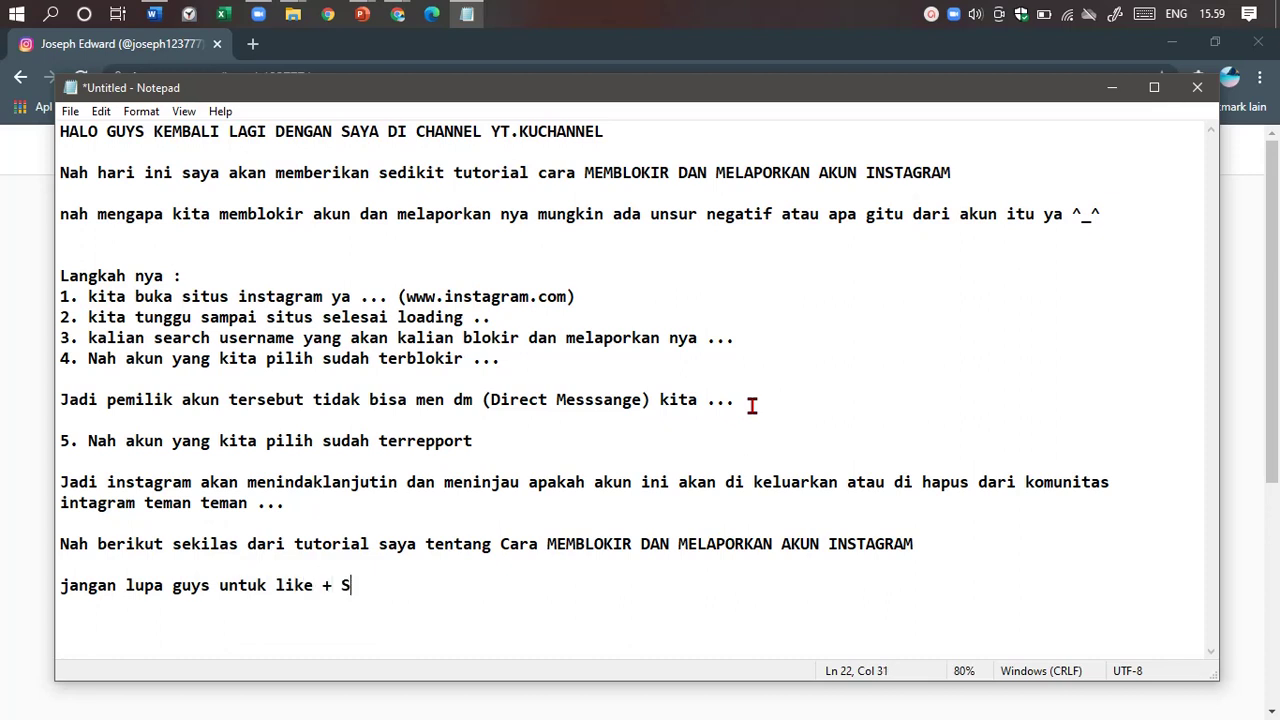
pyautogui.write('ubscribe dan share vi')
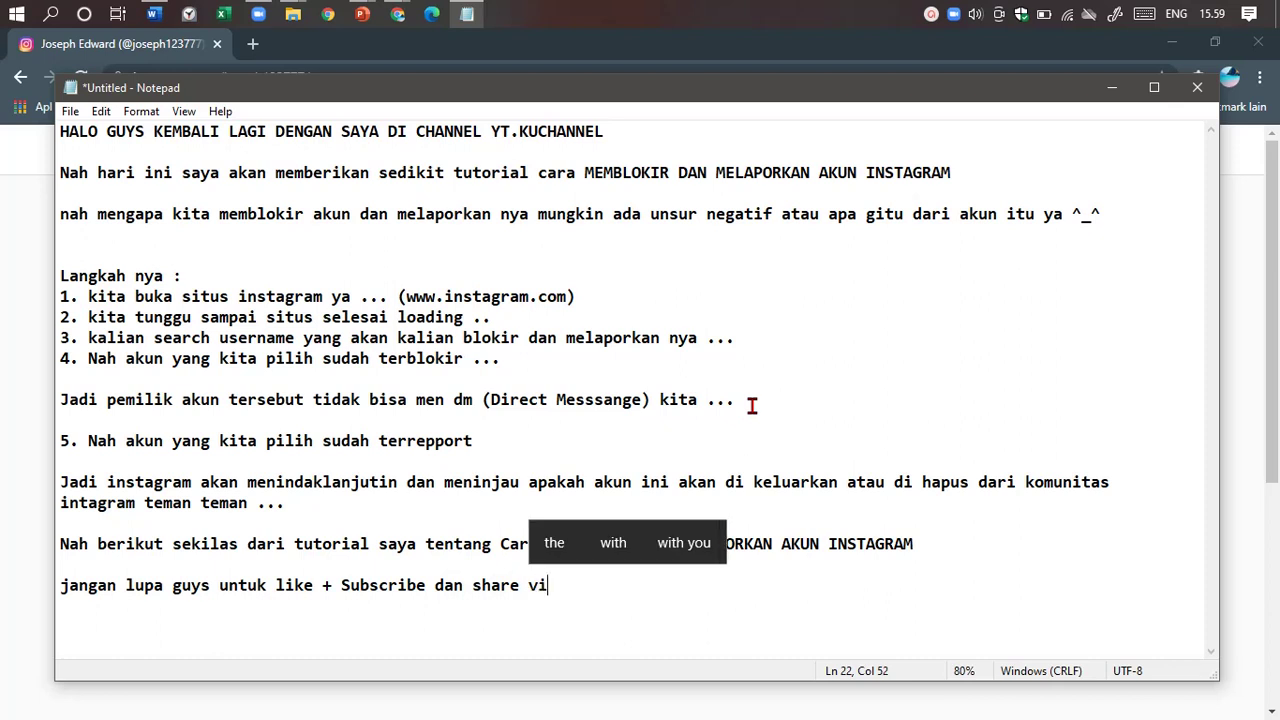
pyautogui.write('deo ini ke ')
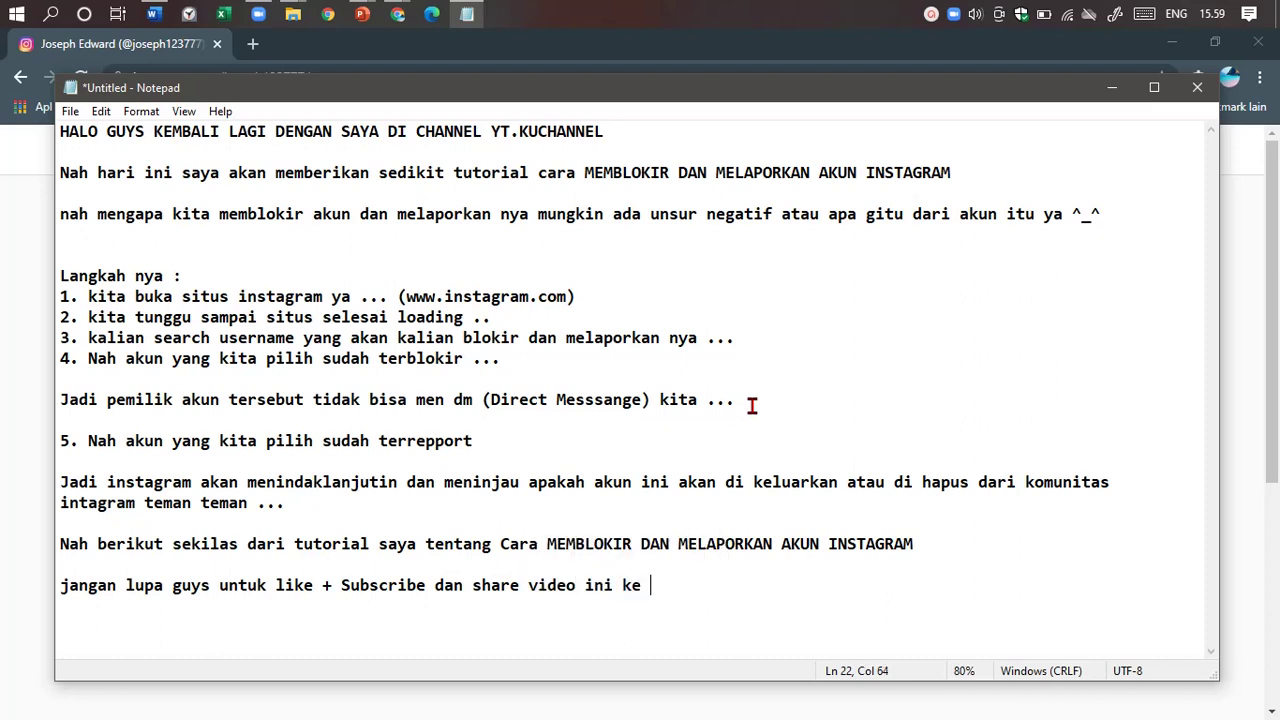
pyautogui.write('teman teman k')
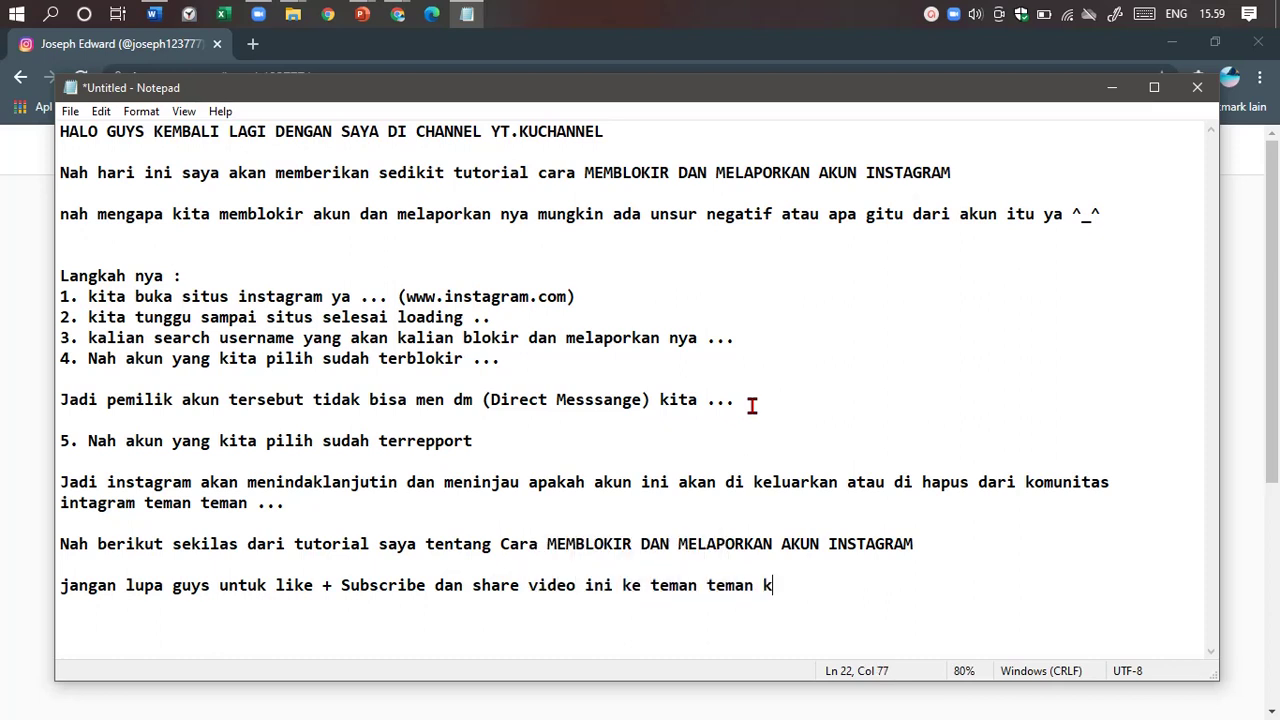
pyautogui.write('alian ya ...')
pyautogui.press('Return')
# After a blank line below the like and subscribe reminder, start a sentence with "Support channel ini agar segera".
pyautogui.write('S')
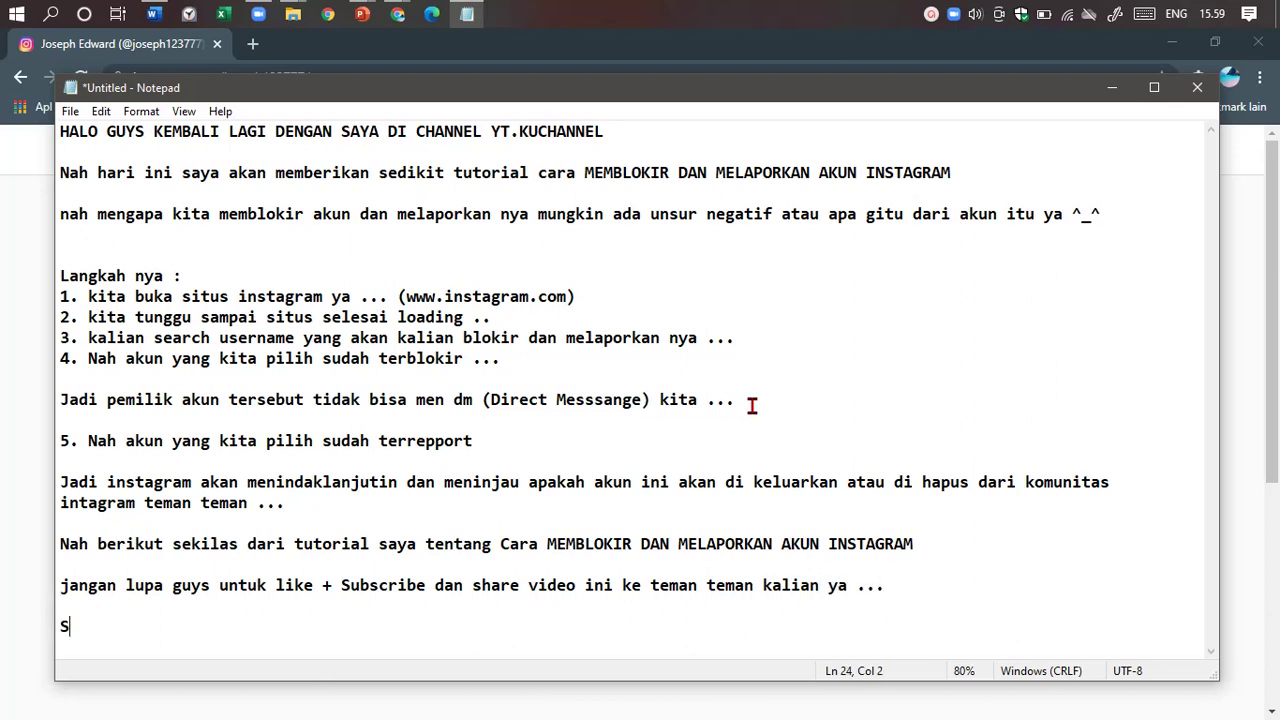
pyautogui.write('upport ch')
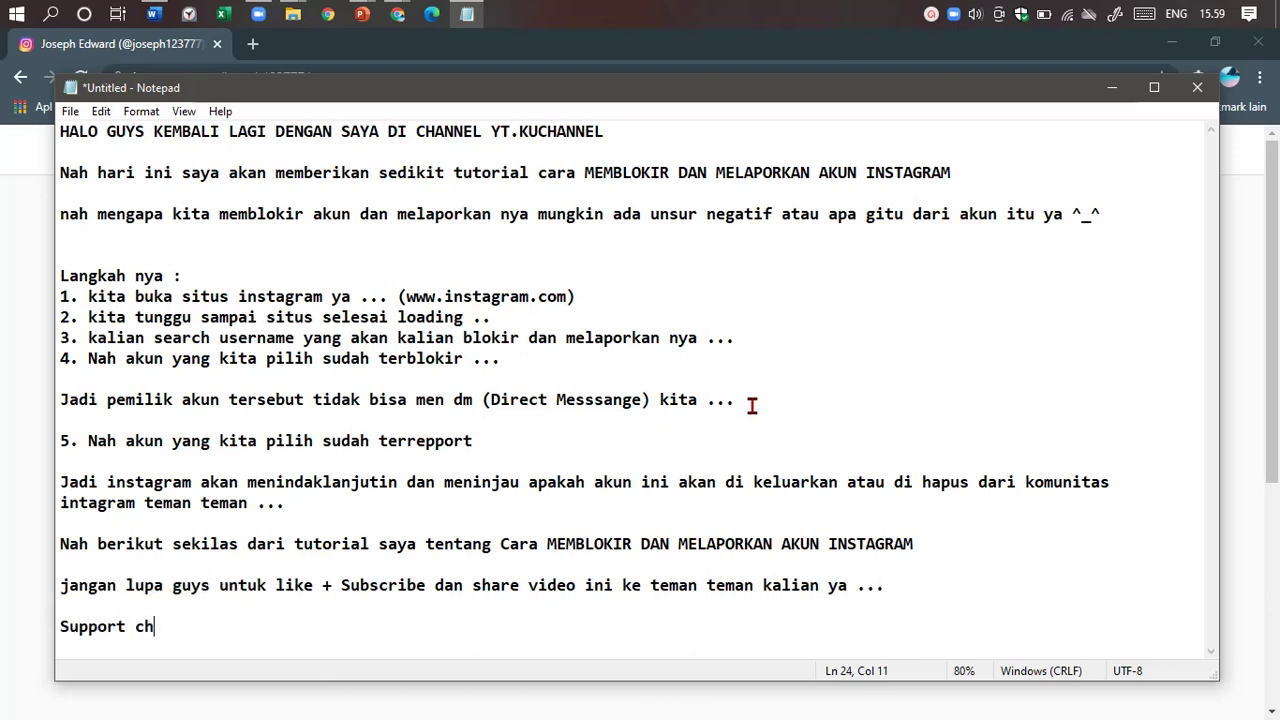
pyautogui.write('annel ini d')
pyautogui.press('BackSpace')
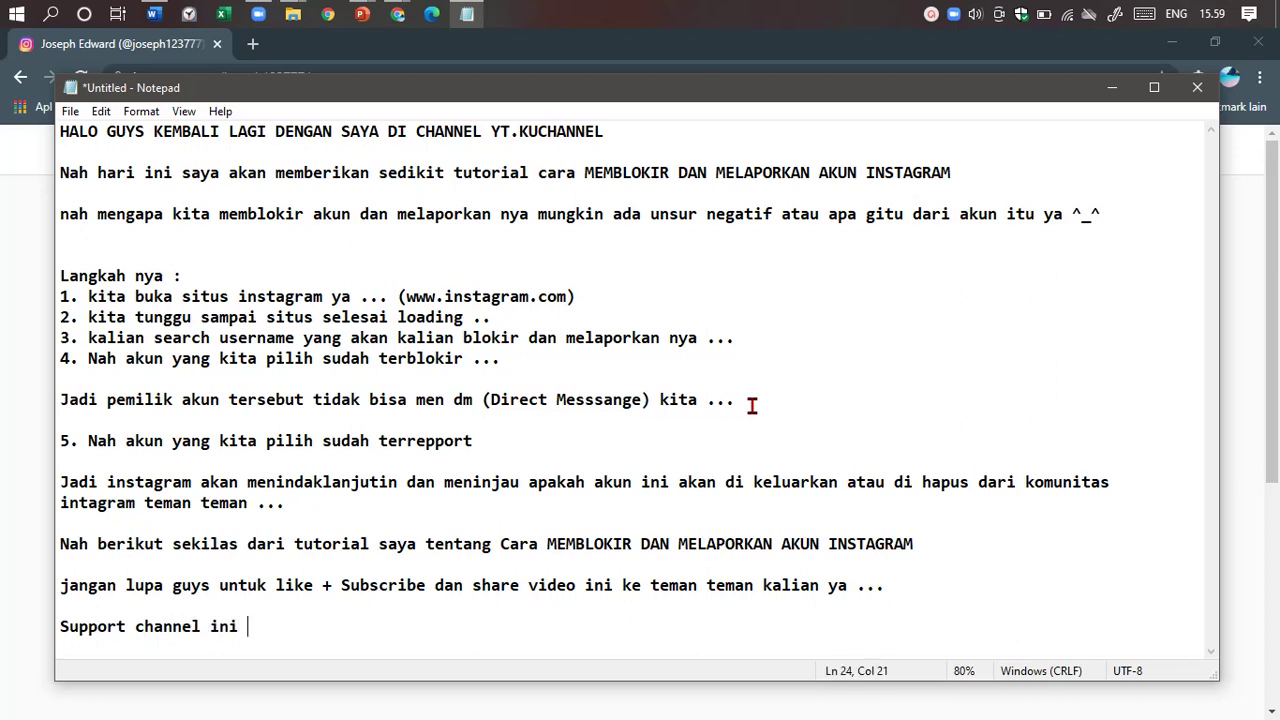
pyautogui.write('ada')
pyautogui.press('BackSpace')
pyautogui.press('BackSpace')
pyautogui.write('gar segera')
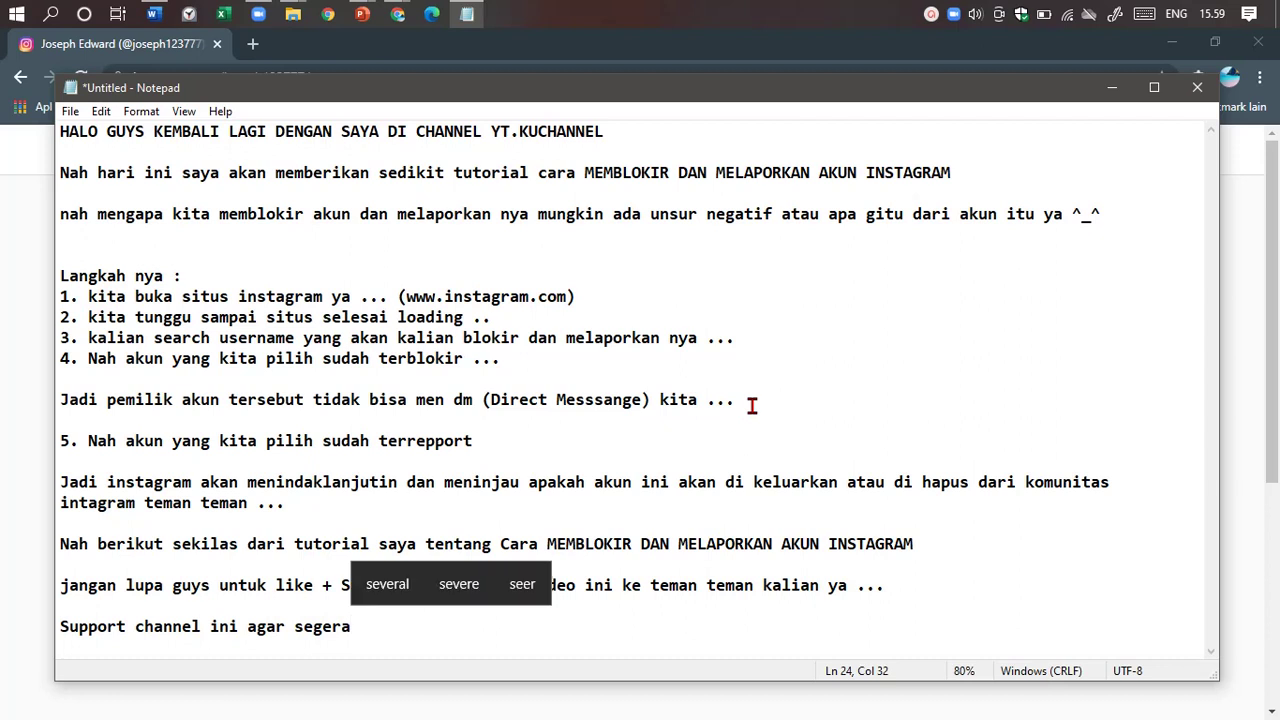
# Continue the support sentence with "mendapatkan 1000 subscribe dan 4000 jam tayang dan lulus monet guys".
pyautogui.write(' m')
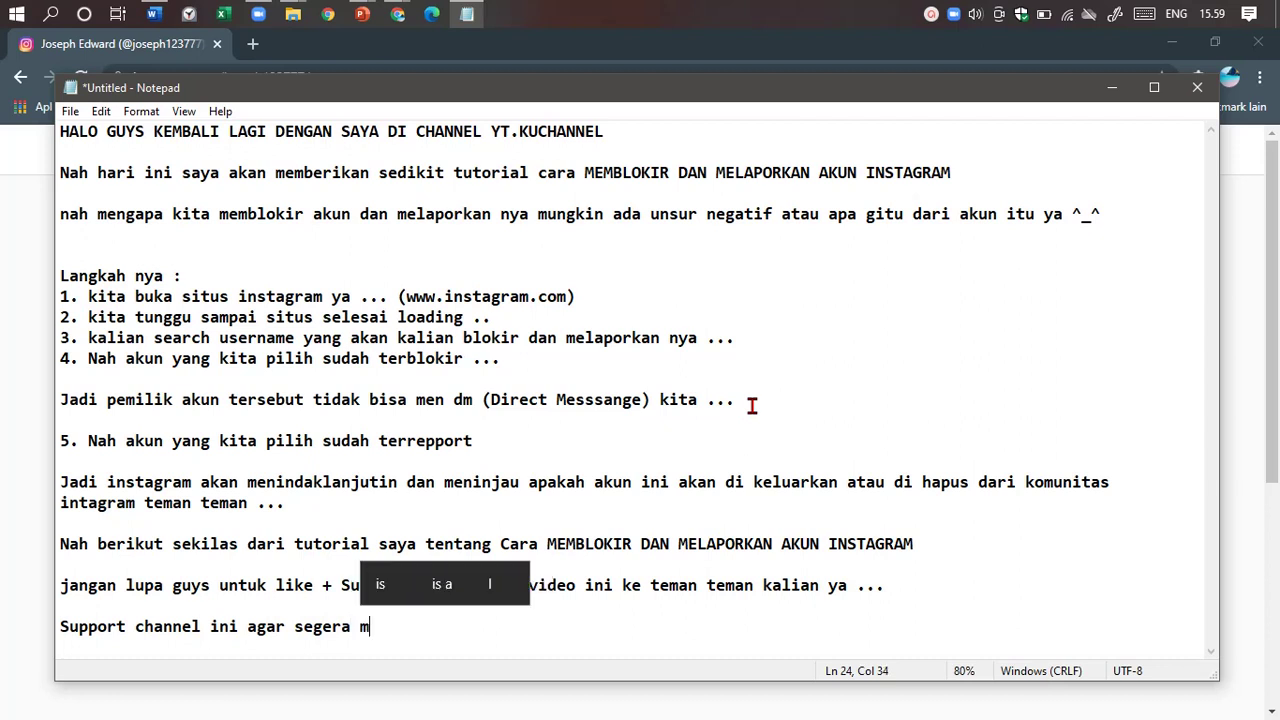
pyautogui.write('endapatkan 100')
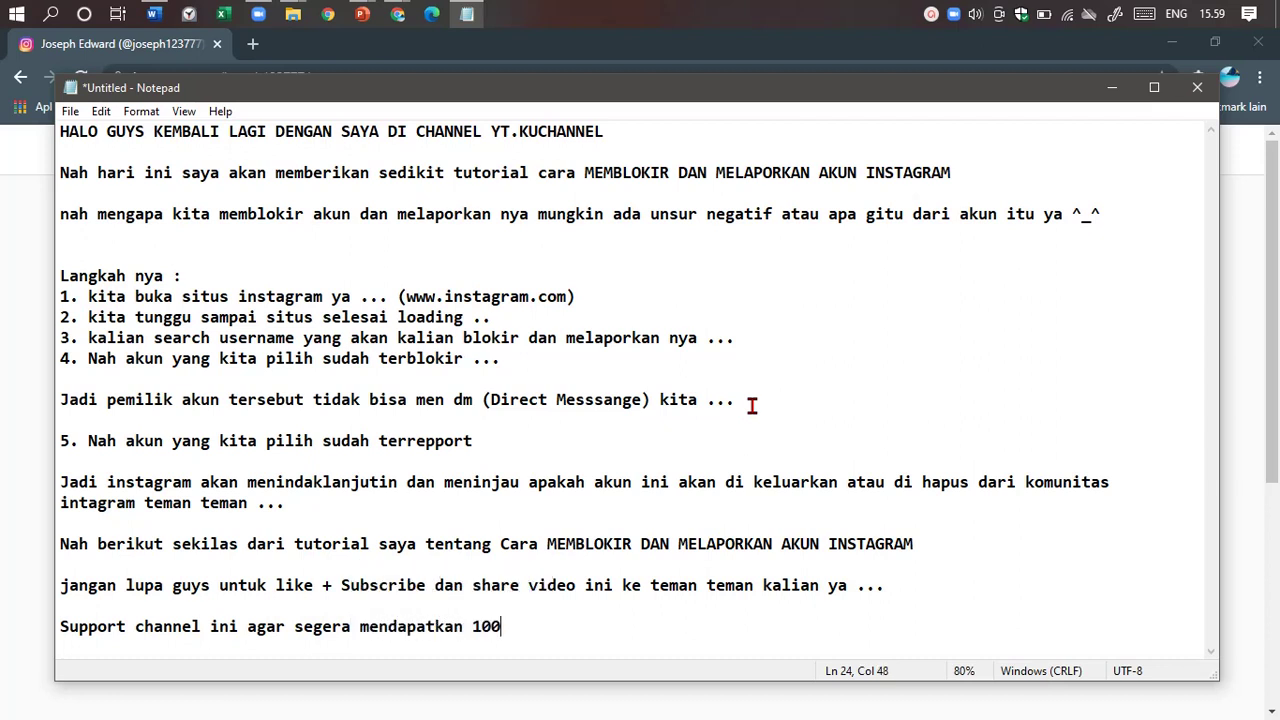
pyautogui.write('0 subscribe dan ')
pyautogui.write('4000 h')
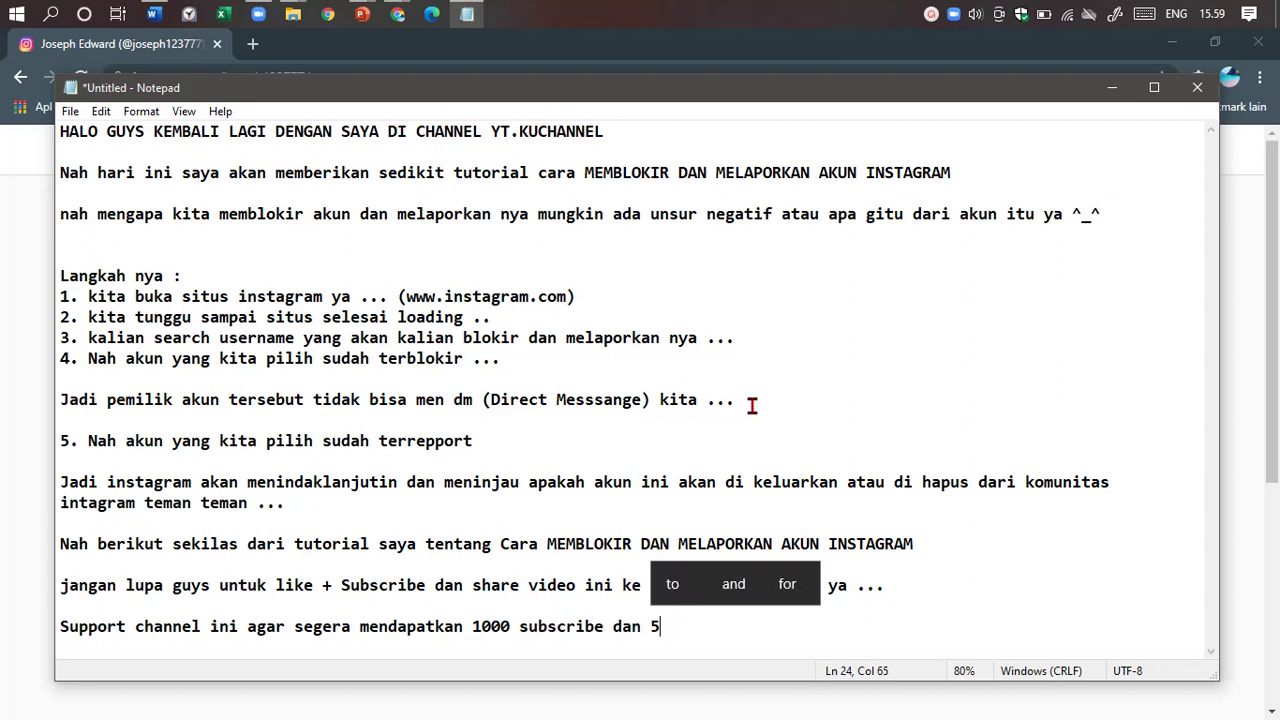
pyautogui.write('an t')
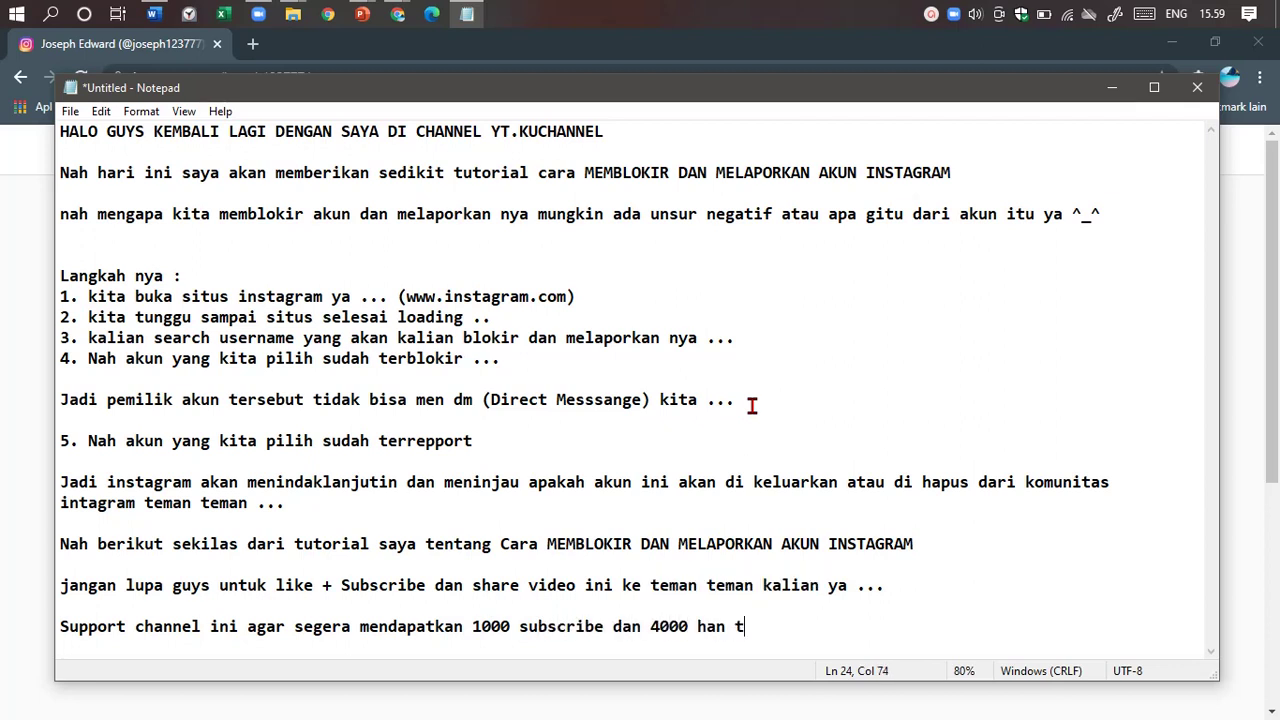
pyautogui.write('ayab')
pyautogui.press('BackSpace')
pyautogui.press('BackSpace')
pyautogui.press('BackSpace')
pyautogui.press('BackSpace')
pyautogui.press('BackSpace')
pyautogui.press('BackSpace')
pyautogui.press('BackSpace')
pyautogui.write('ha')
pyautogui.write('jam tayang dan lu')
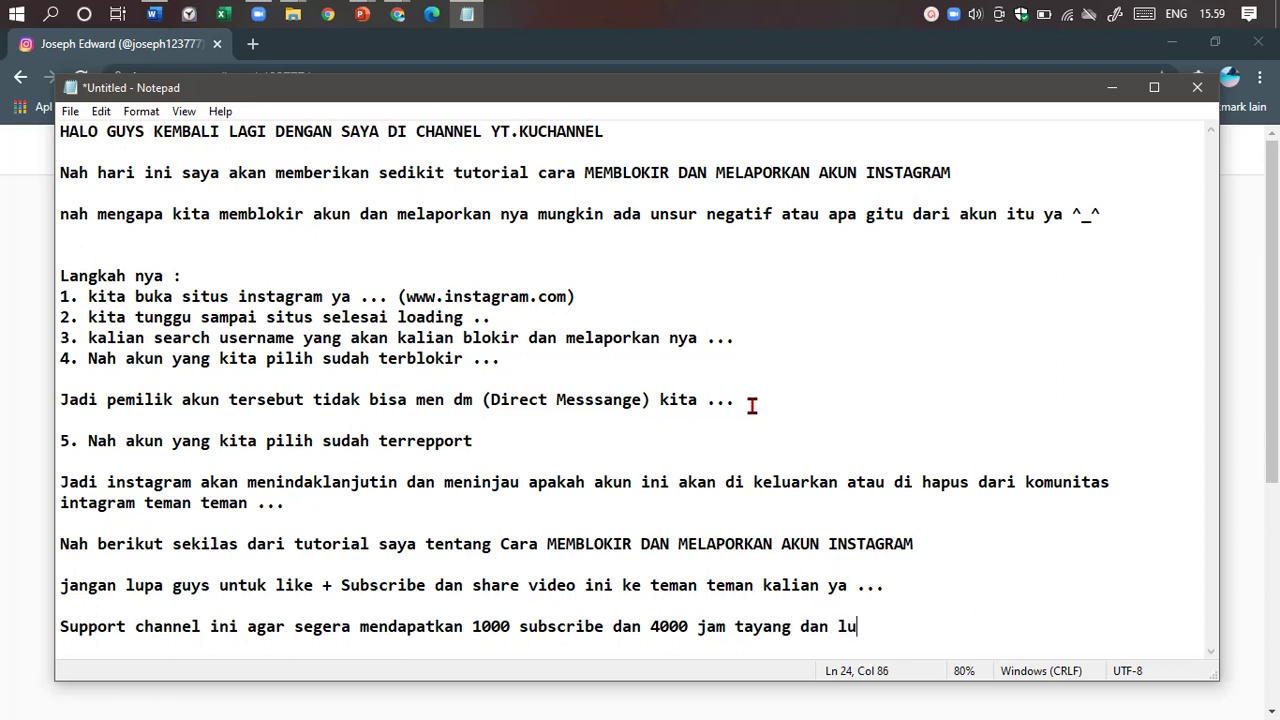
pyautogui.write('lus monet guys')
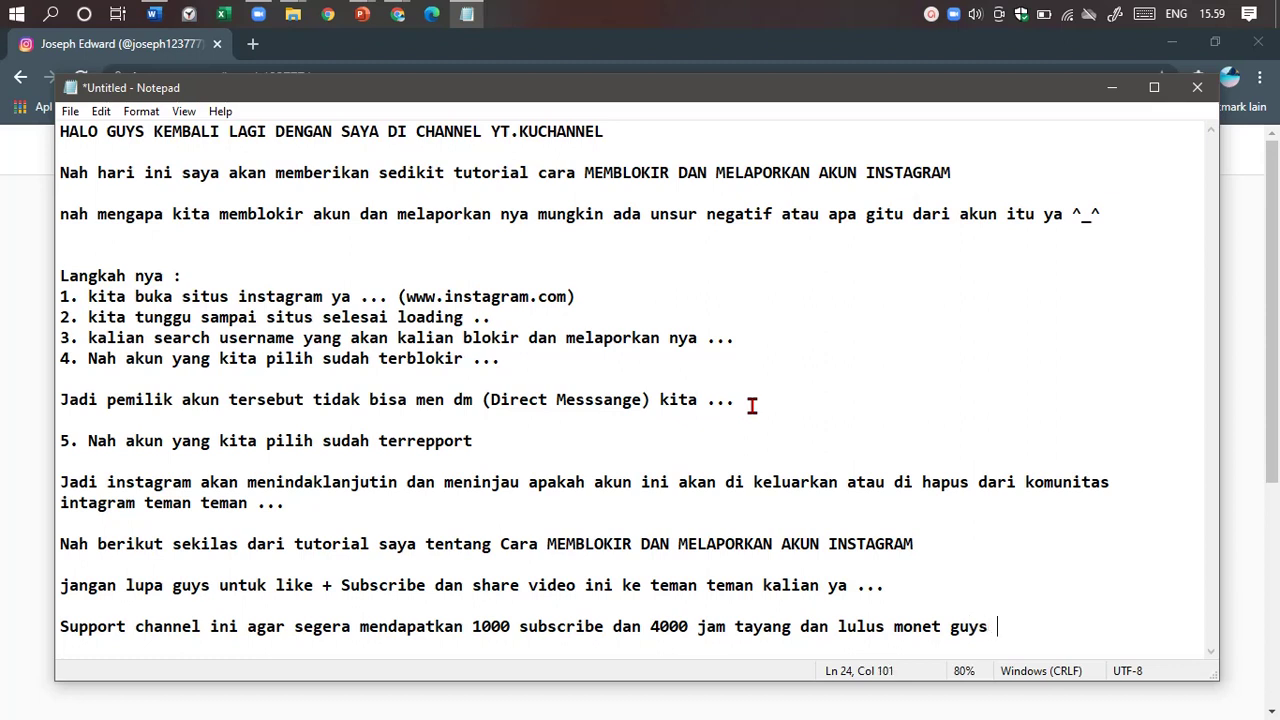
# End the channel support sentence with the emoticon "^_^".
pyautogui.write('s^)^')
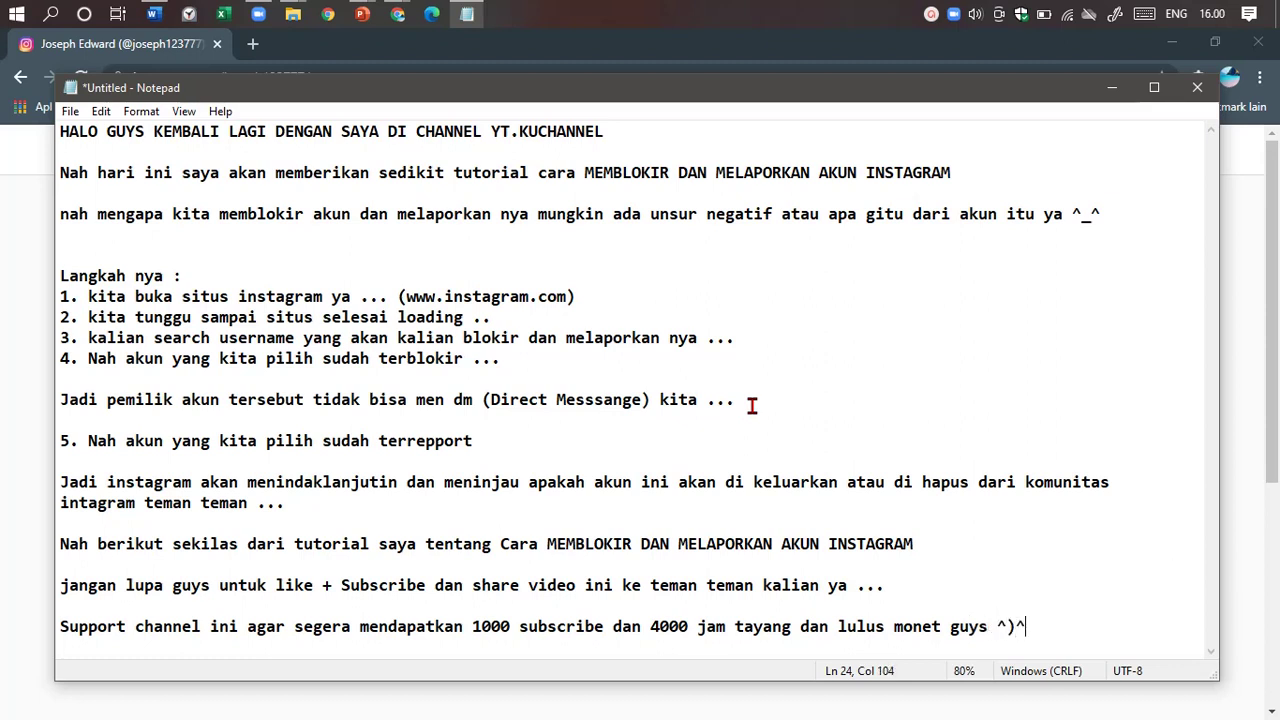
pyautogui.press('BackSpace')
pyautogui.press('BackSpace')
pyautogui.write('_%')
pyautogui.press('BackSpace')
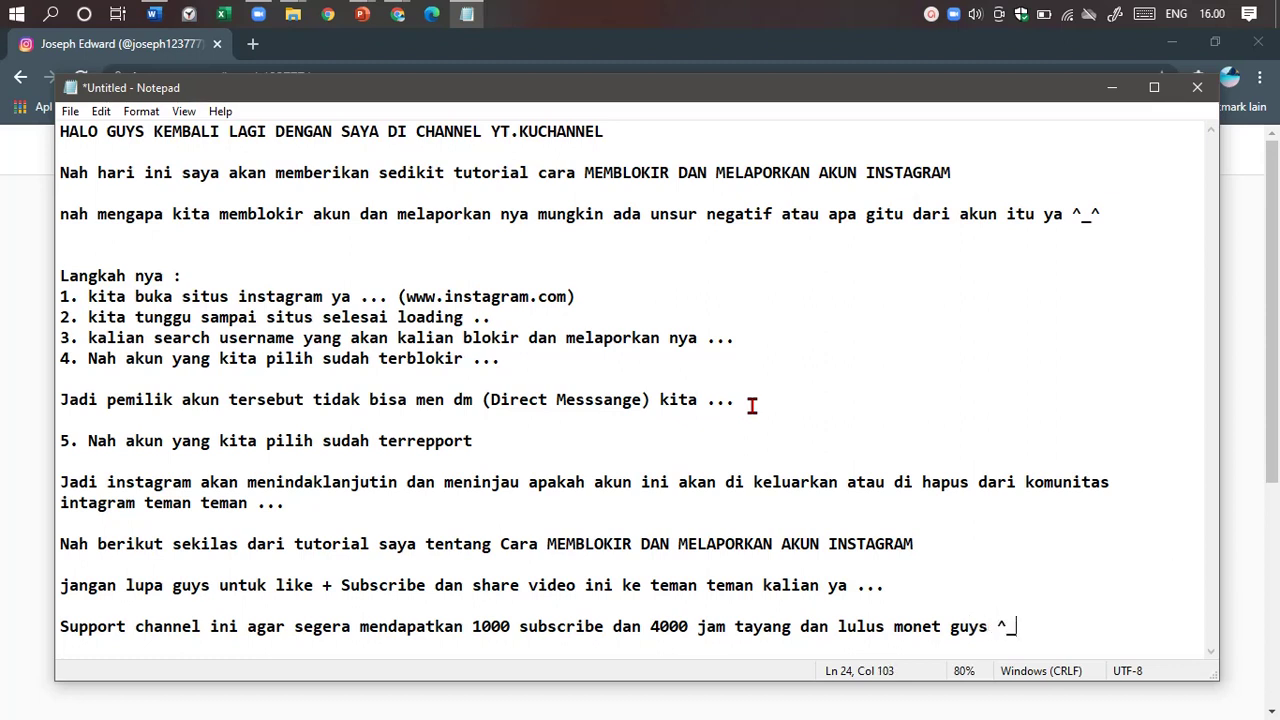
pyautogui.write('^')
# After a blank line, write the closing "Terimakasih >_<" and switch to the blocked Instagram profile in the browser.
pyautogui.press('Return')
pyautogui.press('Return')
pyautogui.write('Te')
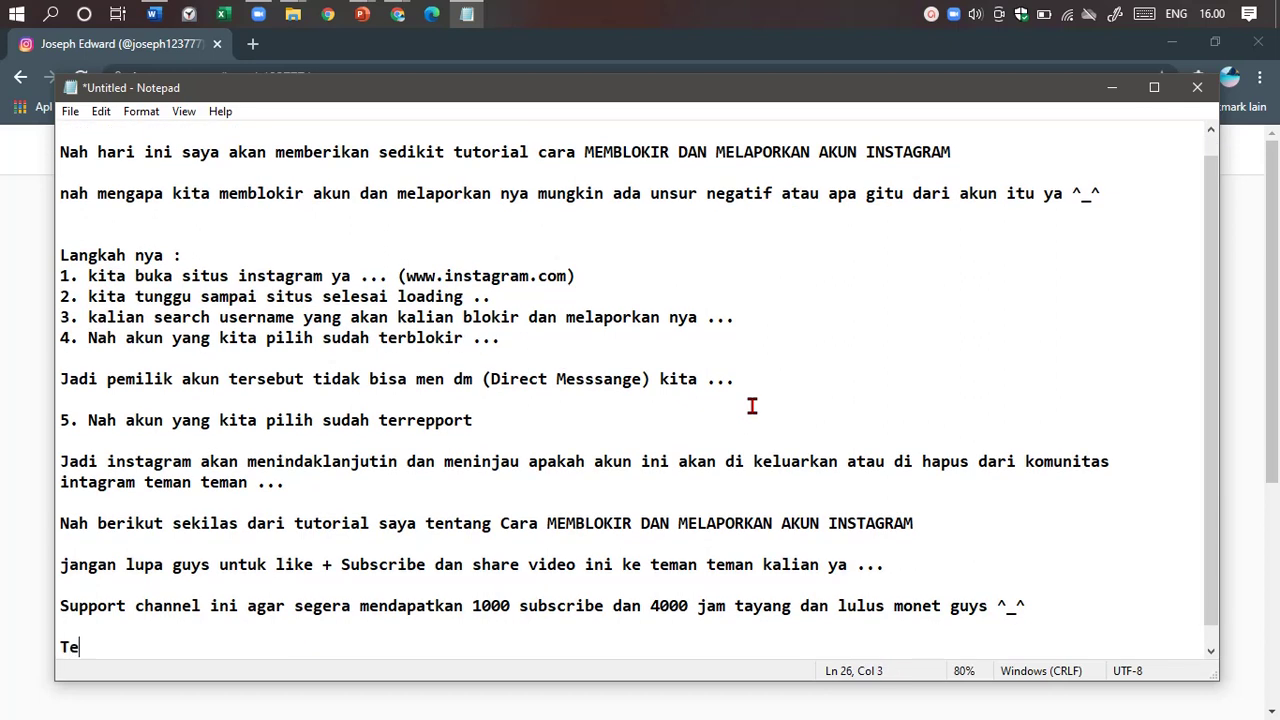
pyautogui.write('rimaka')
pyautogui.press('BackSpace')
pyautogui.write('kasih ')
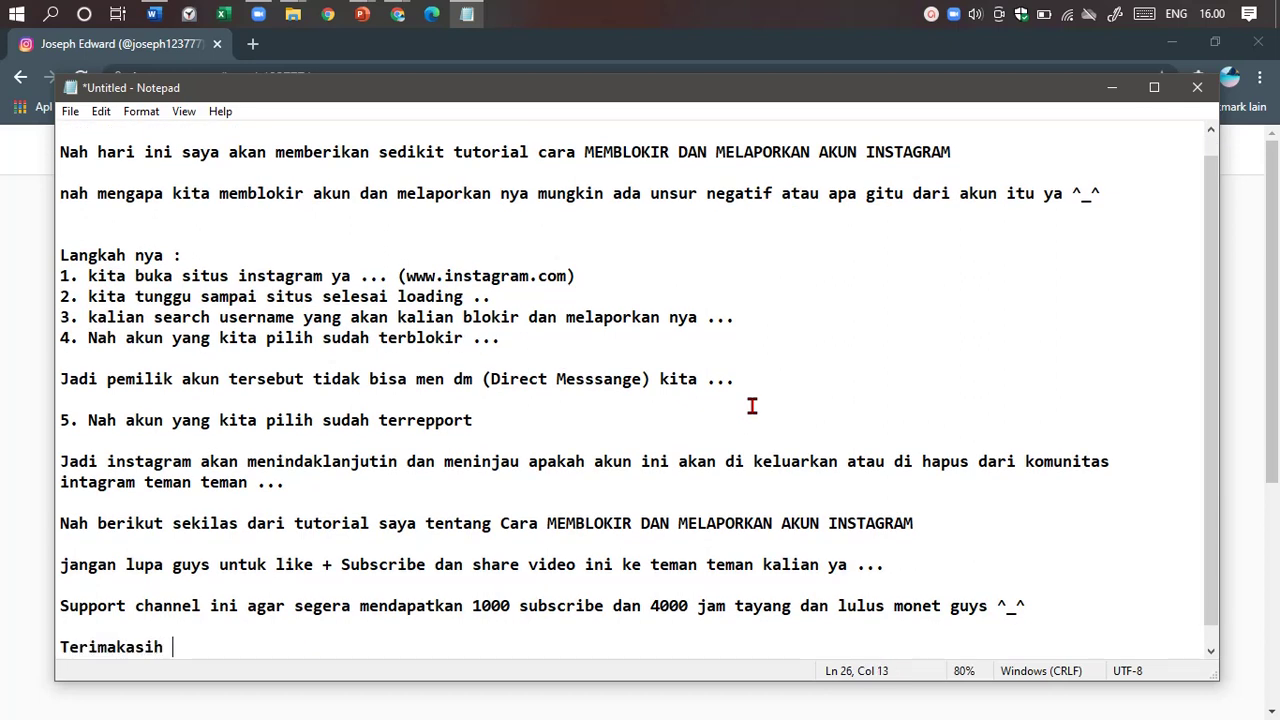
pyautogui.write('>_<')
pyautogui.click(998, 337)
pyautogui.hotkey('alt', 'Tab')
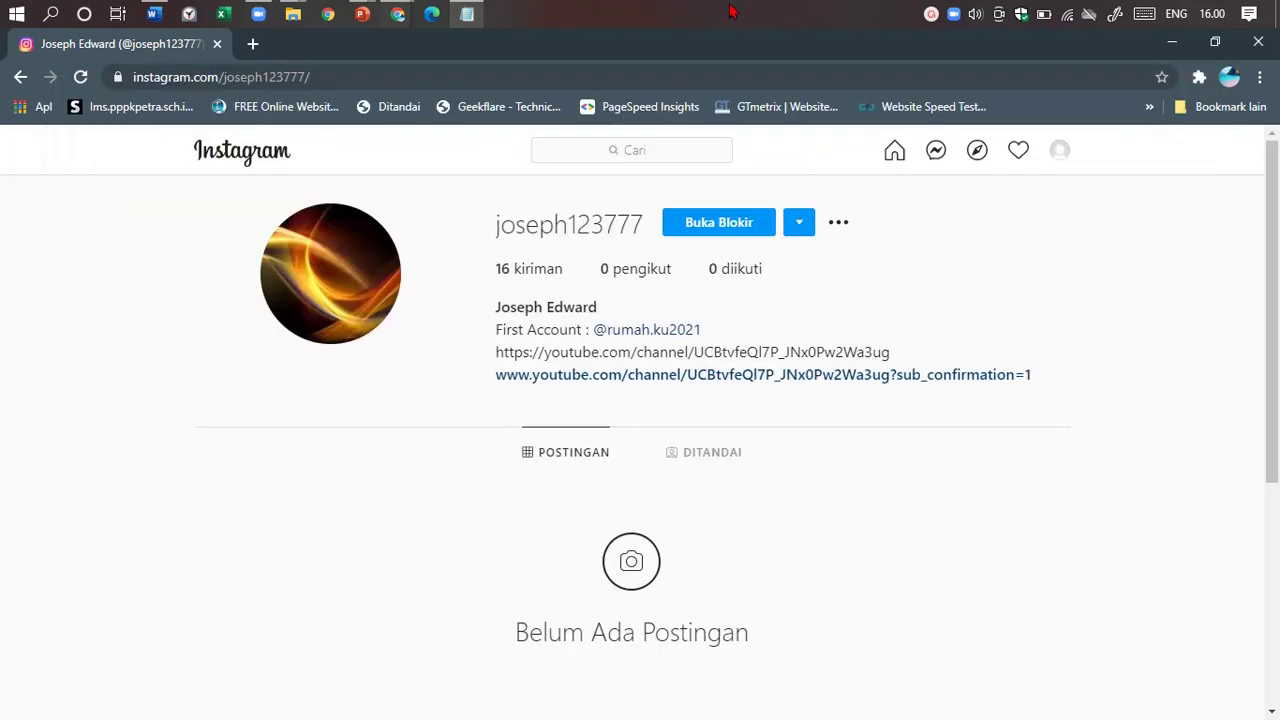